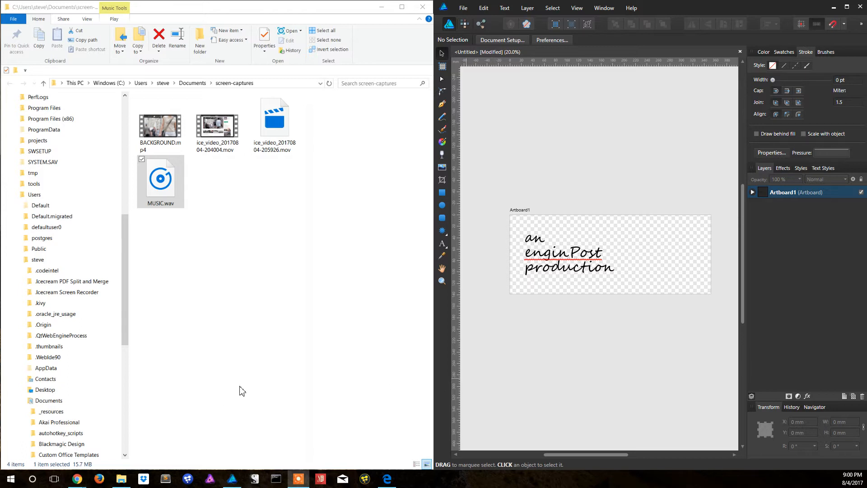
Open Fusion, switch to Chrome to preview the blurry people stock video on the Pexels page, and return to Fusion
{"action": "left_click", "coordinate": [365, 479]}
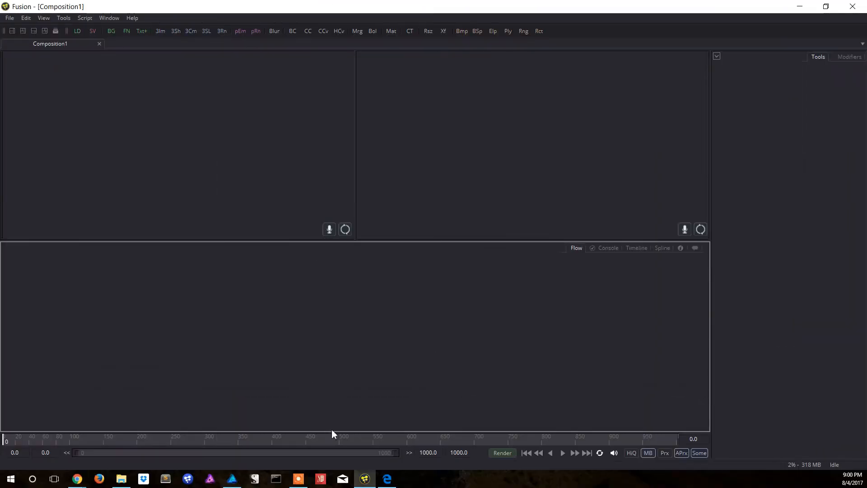
{"action": "left_click", "coordinate": [77, 478]}
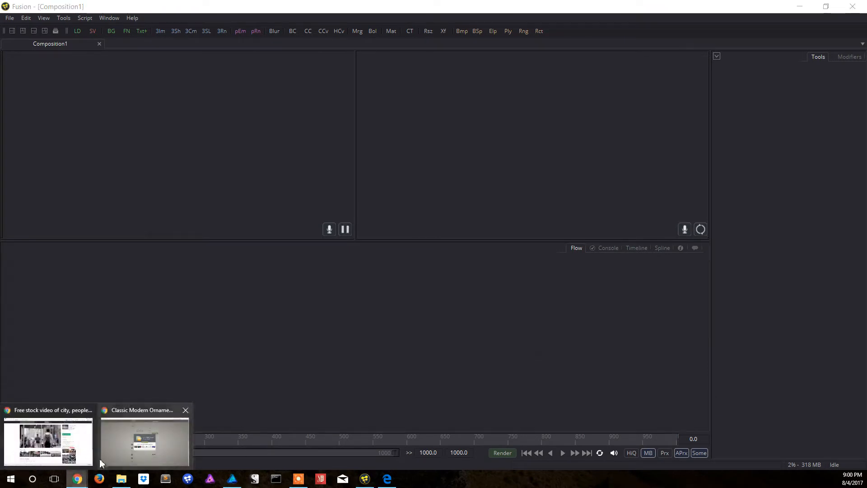
{"action": "left_click", "coordinate": [84, 441]}
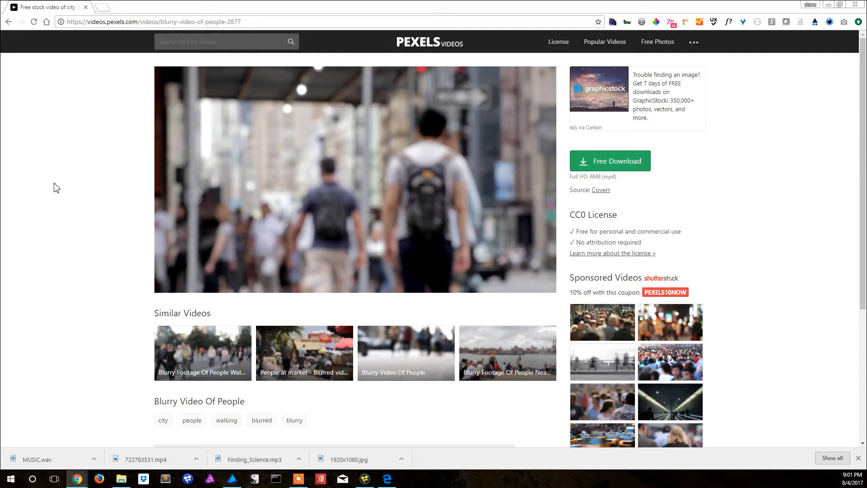
{"action": "left_click", "coordinate": [694, 42]}
{"action": "left_click_drag", "start_coordinate": [237, 282], "coordinate": [212, 280]}
{"action": "left_click", "coordinate": [171, 278]}
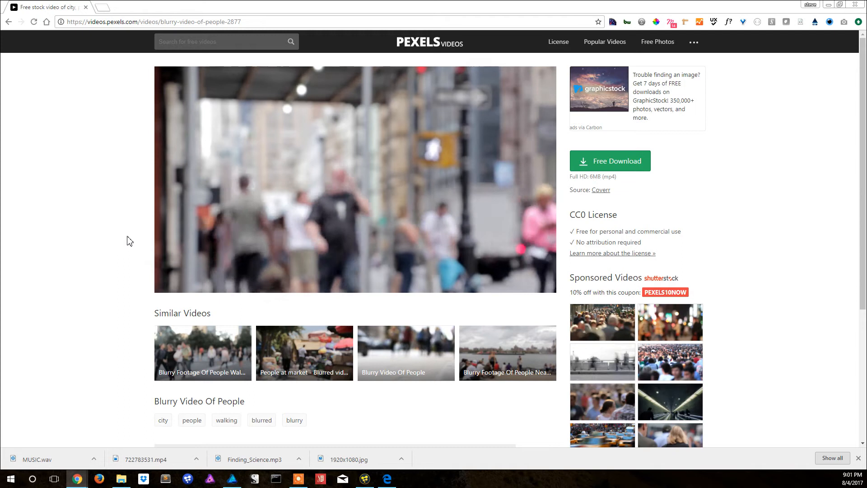
{"action": "left_click", "coordinate": [168, 278]}
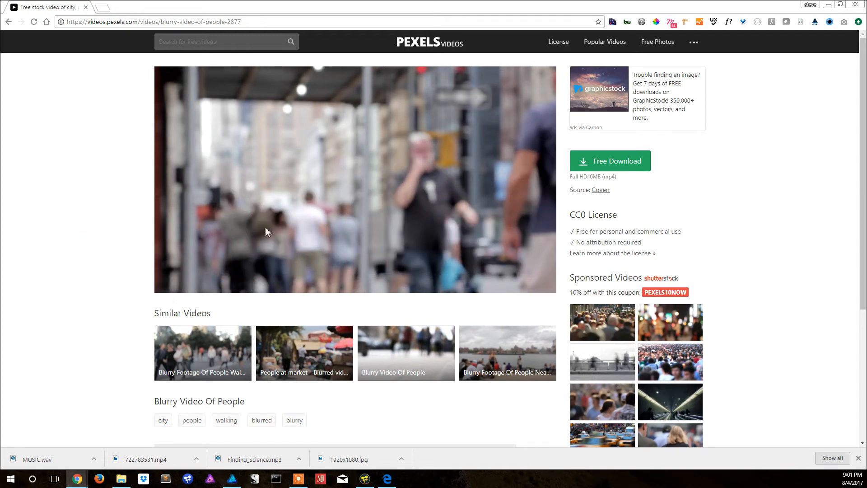
{"action": "left_click", "coordinate": [830, 4]}
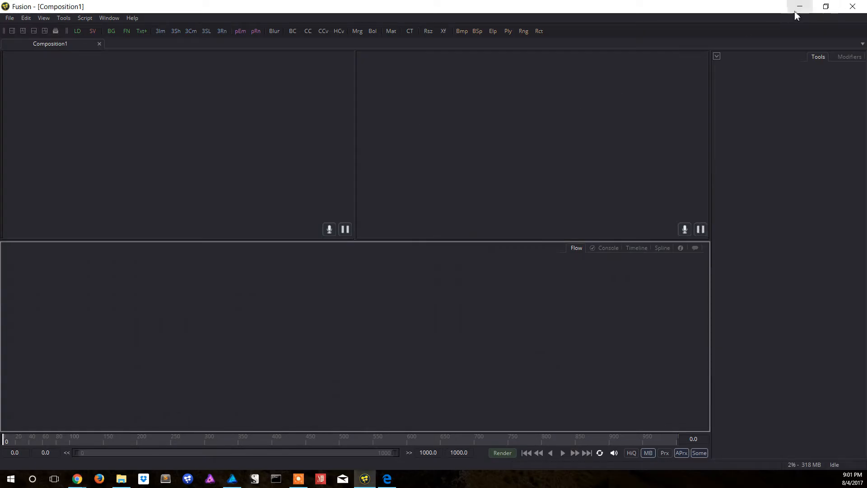
Play MUSIC.wav from the screen-captures folder to hear the soundtrack and close the music player
{"action": "left_click", "coordinate": [122, 479]}
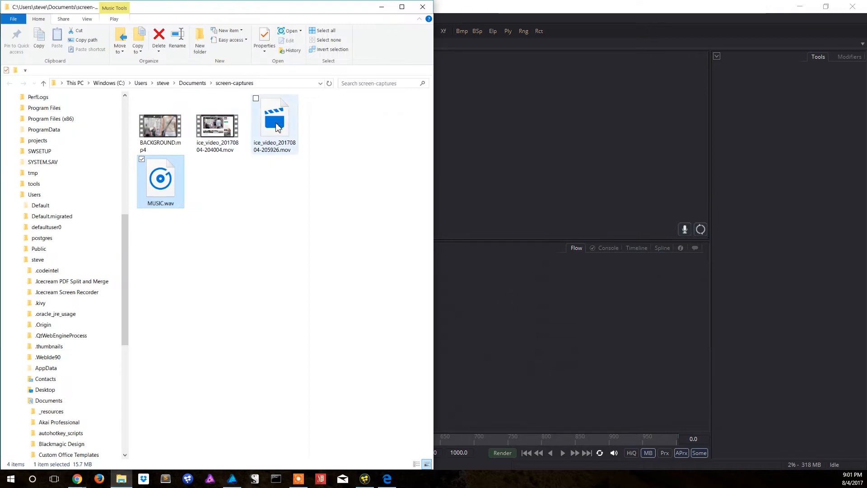
{"action": "double_click", "coordinate": [159, 181]}
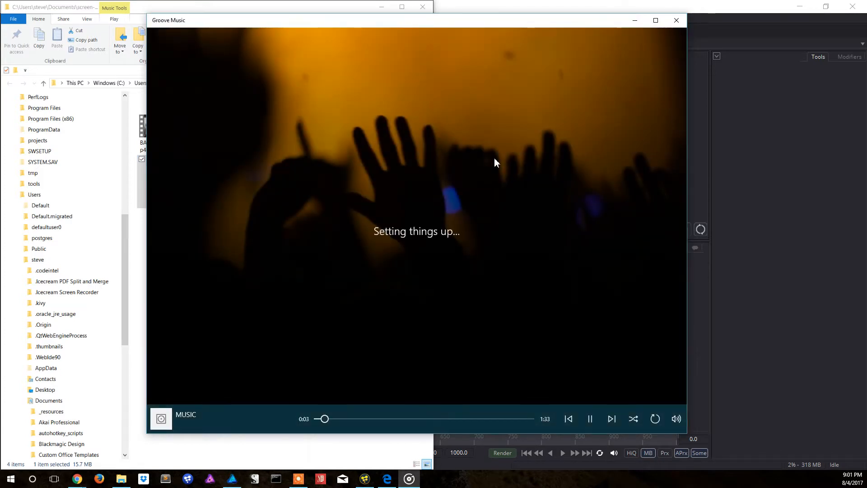
{"action": "left_click", "coordinate": [677, 21]}
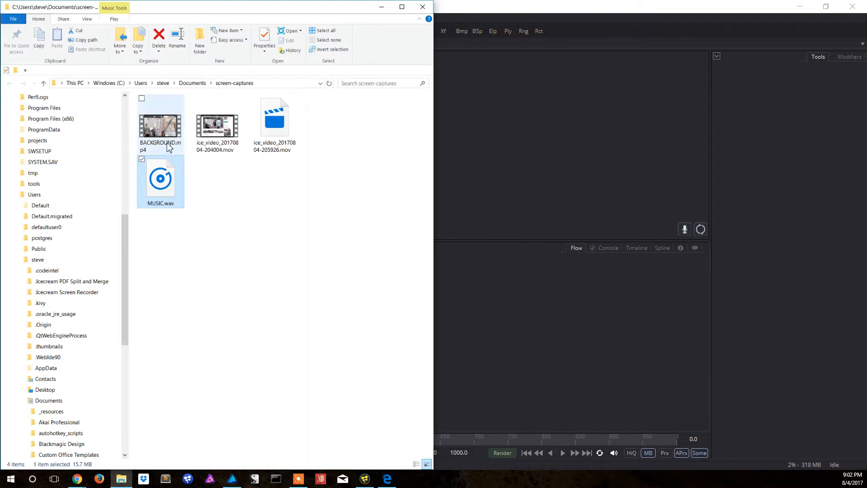
Load BACKGROUND.mp4 from the screen-captures folder into the flow of the Fusion composition
{"action": "left_click_drag", "start_coordinate": [150, 123], "coordinate": [546, 334]}
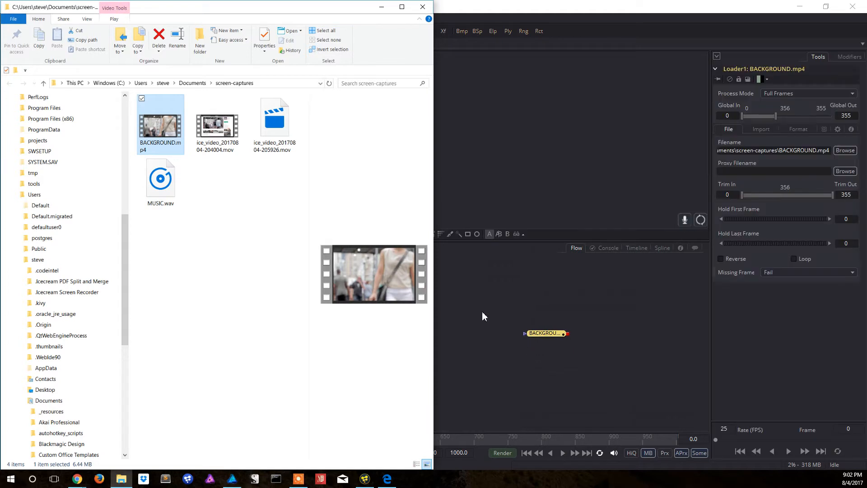
{"action": "left_click", "coordinate": [483, 312]}
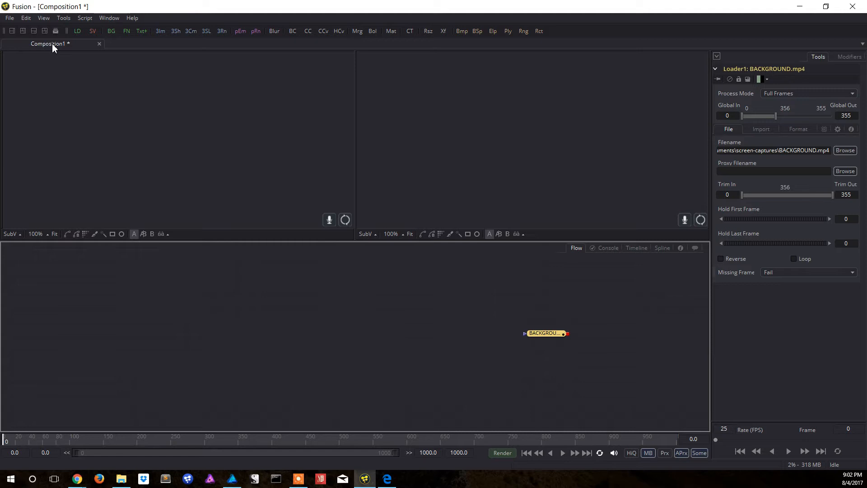
Review the composition's Frame Format preferences and save them with HDTV 1080 as the default format
{"action": "left_click", "coordinate": [10, 18]}
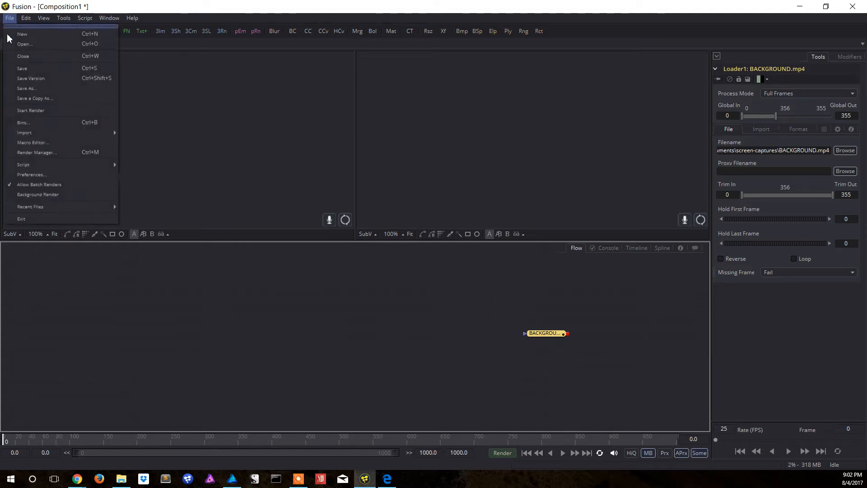
{"action": "left_click", "coordinate": [38, 175]}
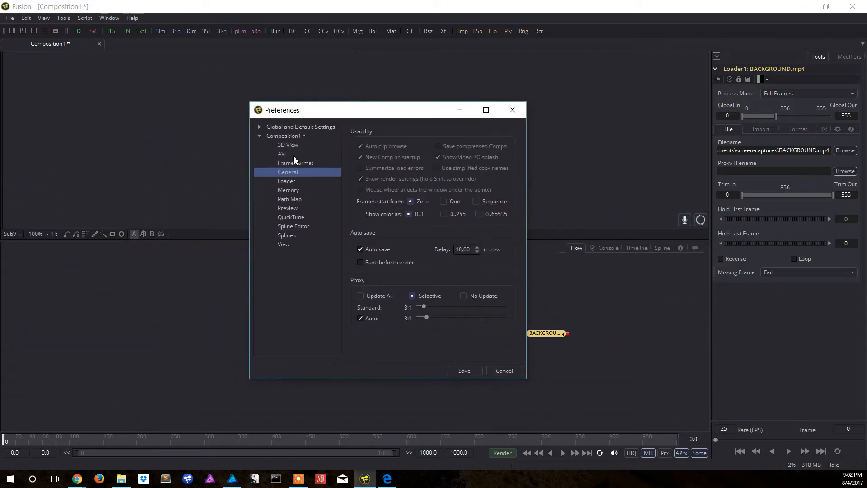
{"action": "left_click", "coordinate": [297, 162]}
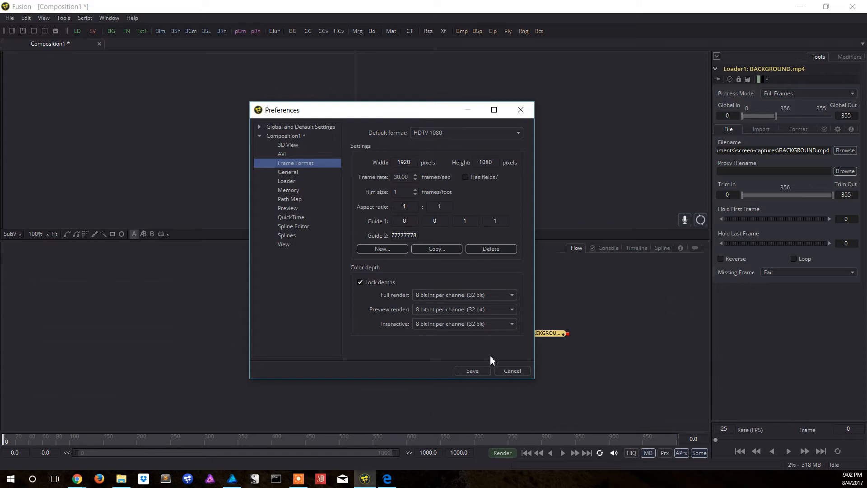
{"action": "left_click", "coordinate": [473, 371]}
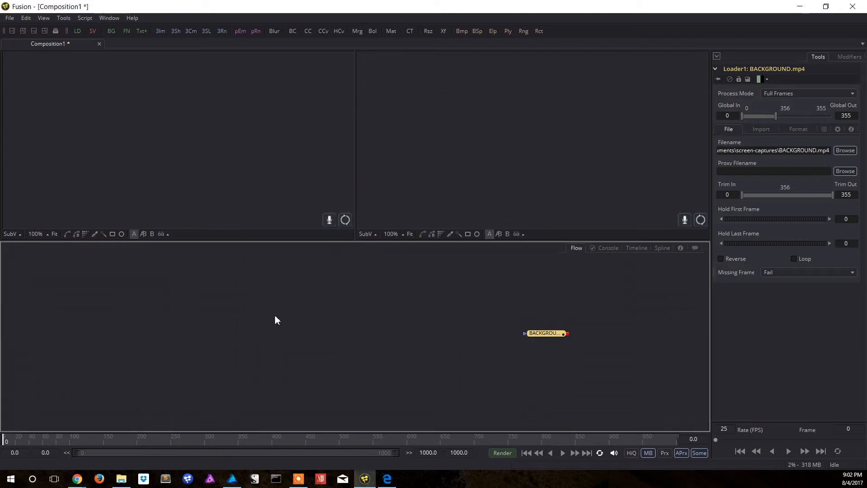
Save the composition to the Desktop as 1980sCopShow in Fusion Composition format
{"action": "left_click", "coordinate": [9, 18]}
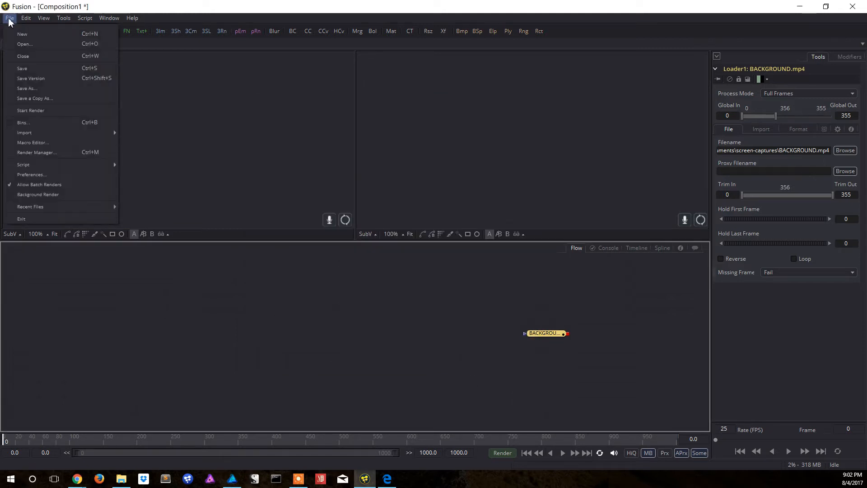
{"action": "left_click", "coordinate": [34, 89]}
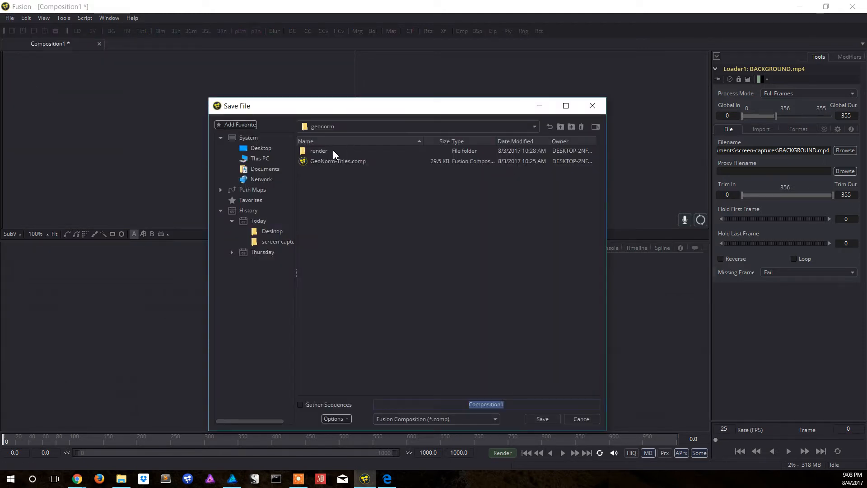
{"action": "left_click", "coordinate": [262, 147]}
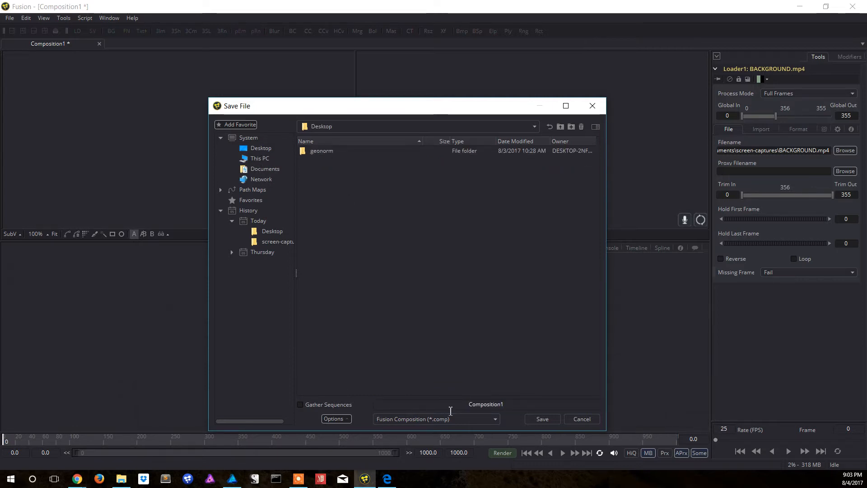
{"action": "left_click_drag", "start_coordinate": [506, 405], "coordinate": [468, 405]}
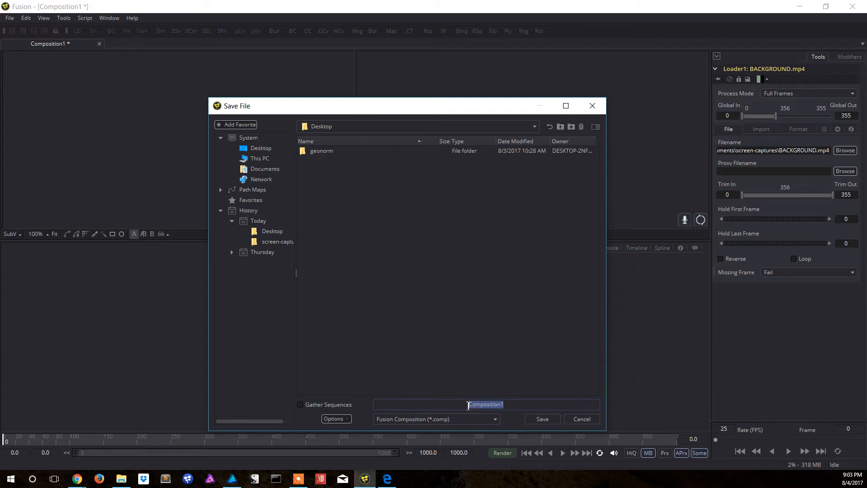
{"action": "type", "text": "1980sCopShow"}
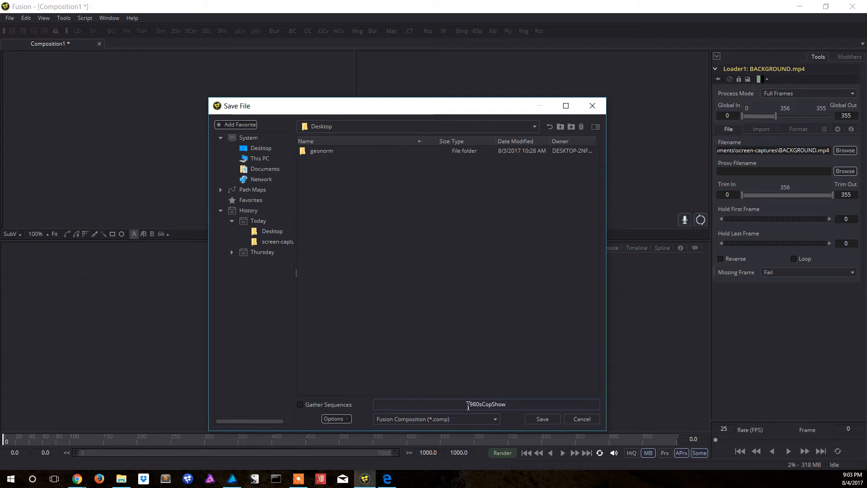
{"action": "key", "text": "Return"}
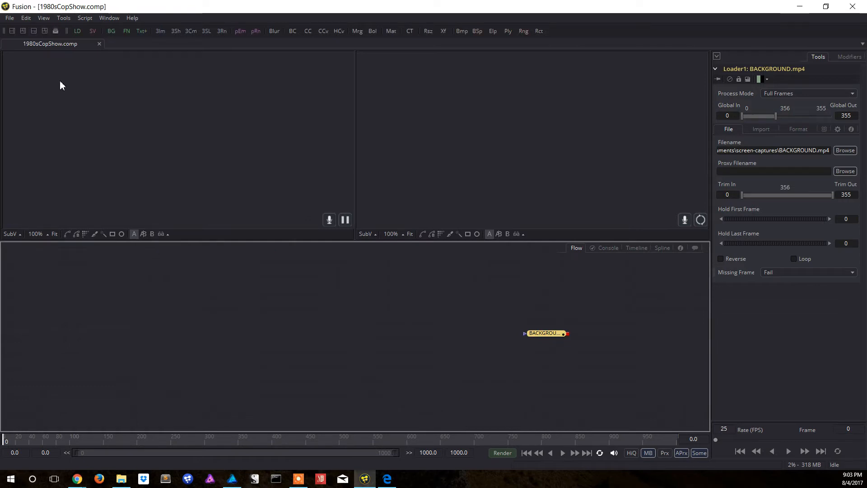
Move the BACKGROUND.mp4 loader toward the upper left of the flow and enable forced tile pictures, including all, mask and source tiles
{"action": "left_click_drag", "start_coordinate": [551, 338], "coordinate": [251, 297]}
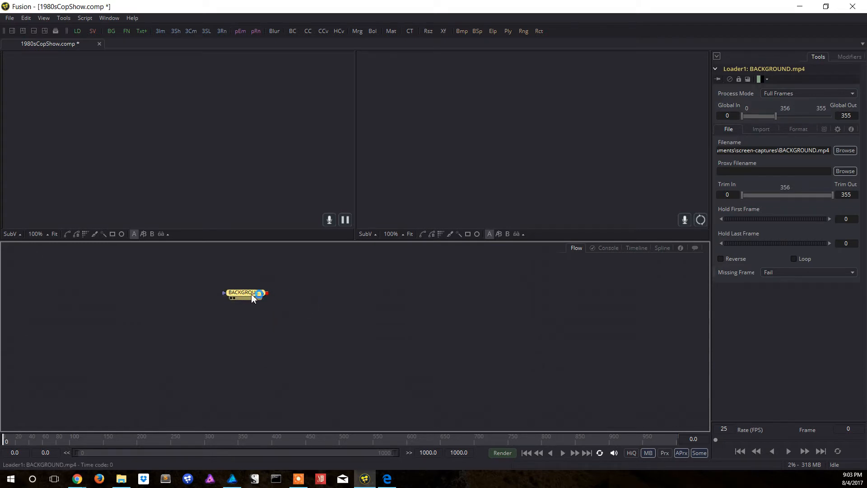
{"action": "right_click", "coordinate": [327, 273]}
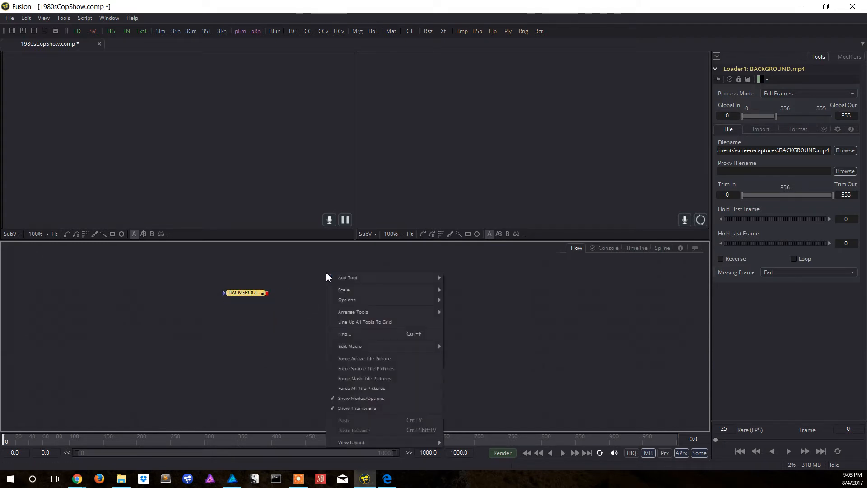
{"action": "left_click", "coordinate": [332, 389]}
{"action": "right_click", "coordinate": [340, 347]}
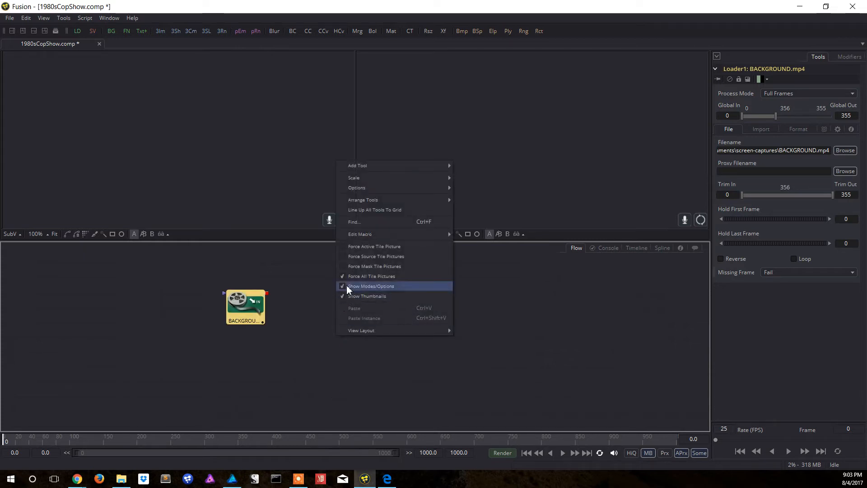
{"action": "left_click", "coordinate": [340, 267]}
{"action": "right_click", "coordinate": [339, 297]}
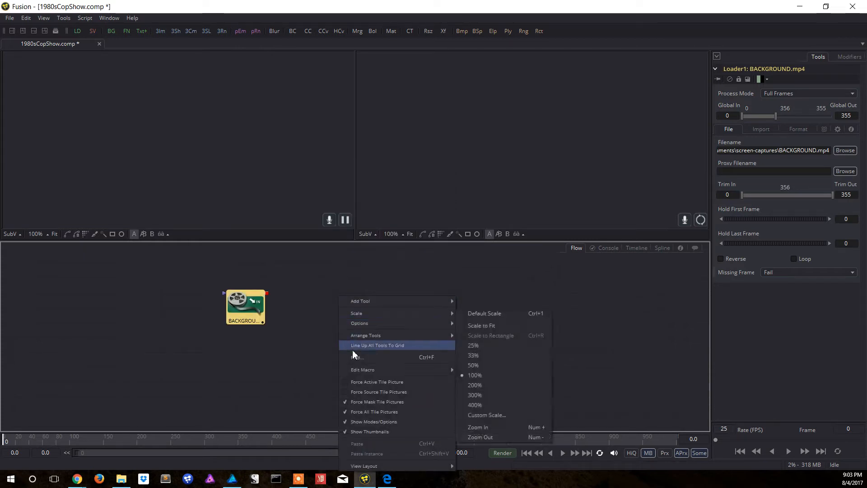
{"action": "left_click", "coordinate": [353, 392]}
{"action": "right_click", "coordinate": [345, 323]}
{"action": "left_click", "coordinate": [354, 233]}
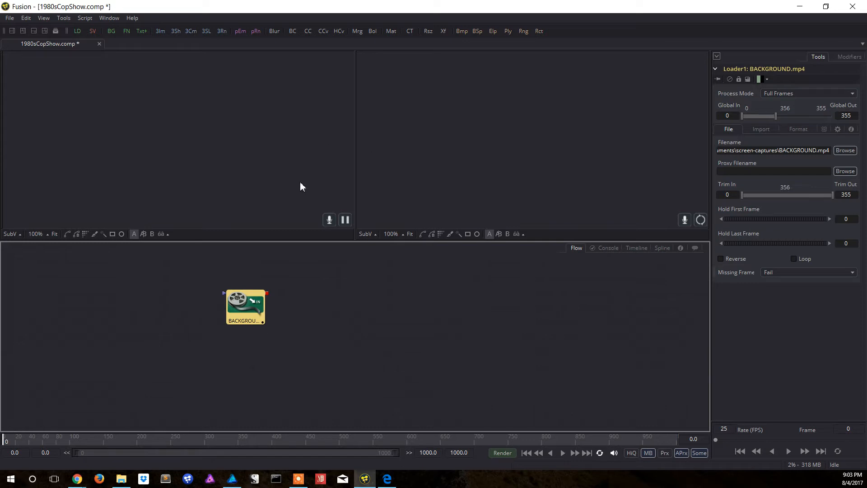
Display the BACKGROUND.mp4 loader in both viewers and fit the image to each viewer
{"action": "left_click", "coordinate": [230, 327]}
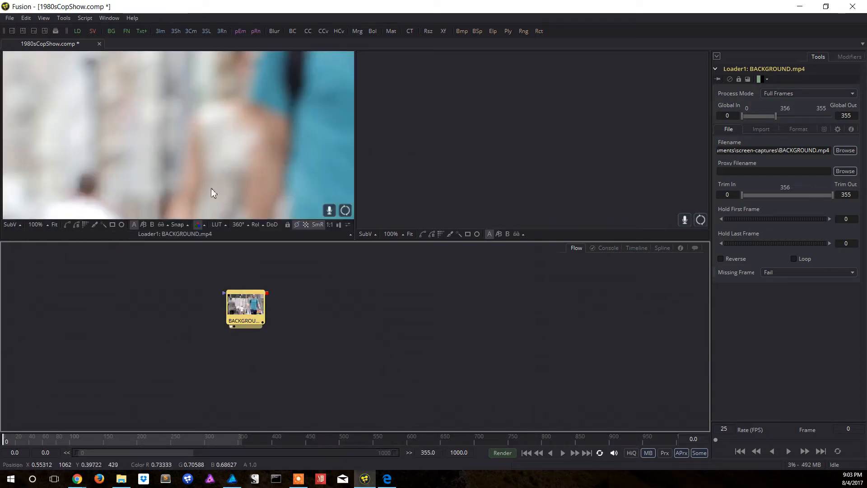
{"action": "left_click", "coordinate": [55, 225]}
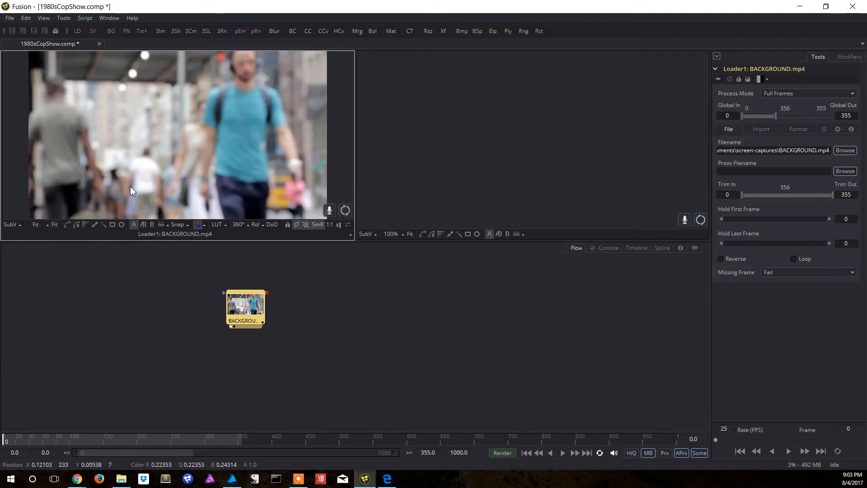
{"action": "left_click", "coordinate": [234, 326]}
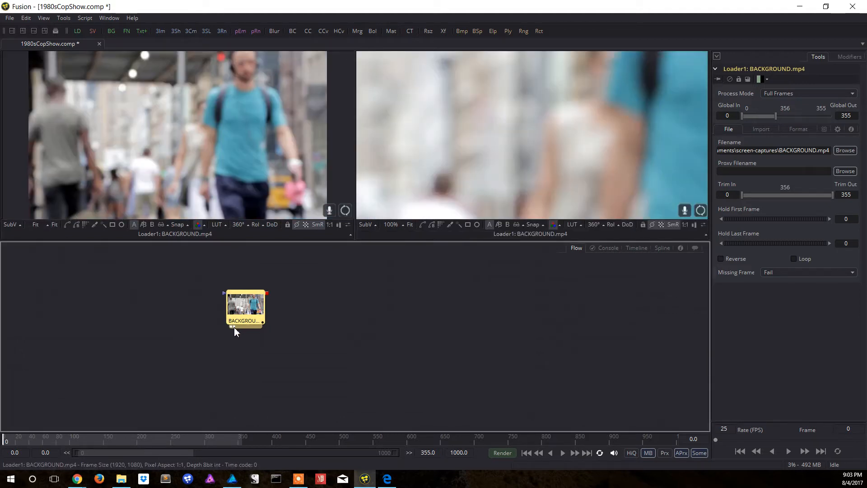
{"action": "left_click", "coordinate": [409, 224]}
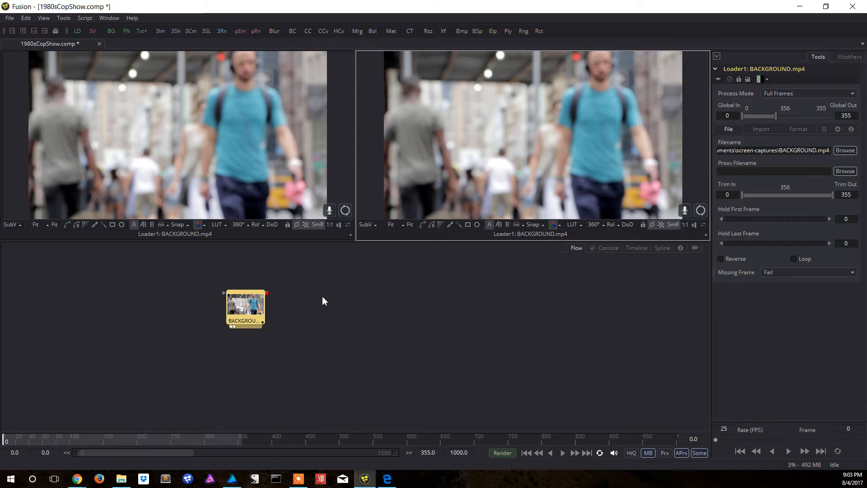
Clear the loader's footage from both viewers and show it again in the left viewer only
{"action": "key", "text": "2"}
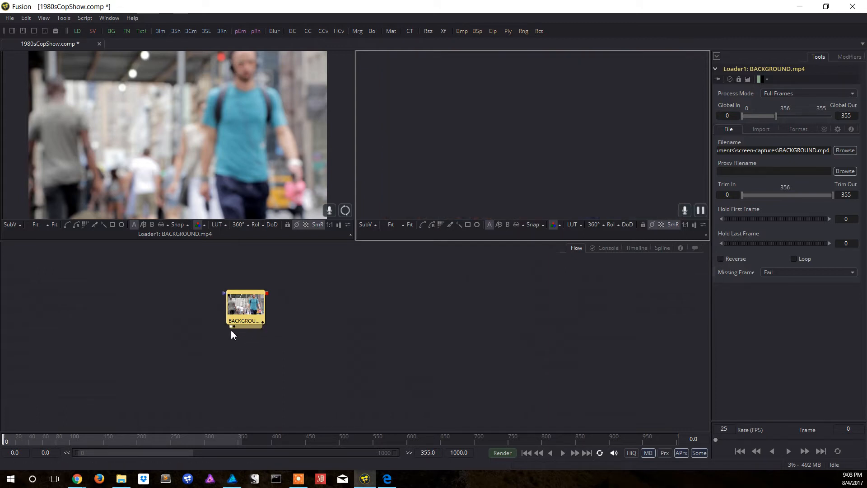
{"action": "key", "text": "1"}
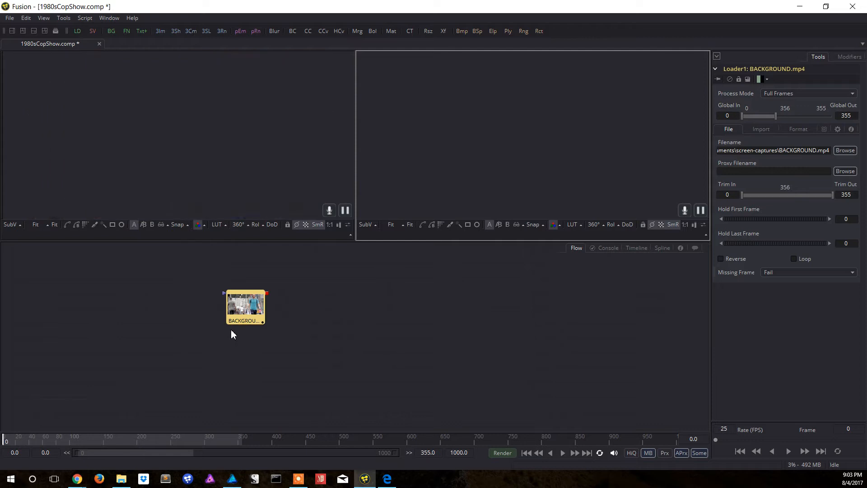
{"action": "key", "text": "1"}
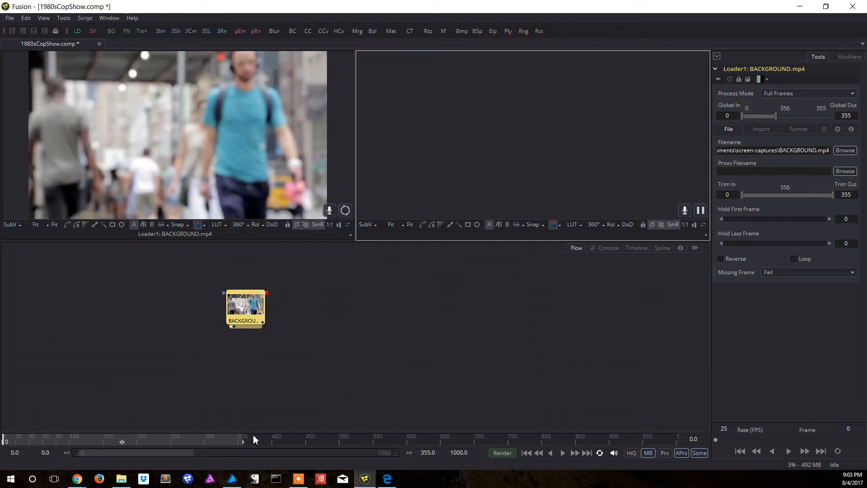
{"action": "left_click", "coordinate": [274, 404]}
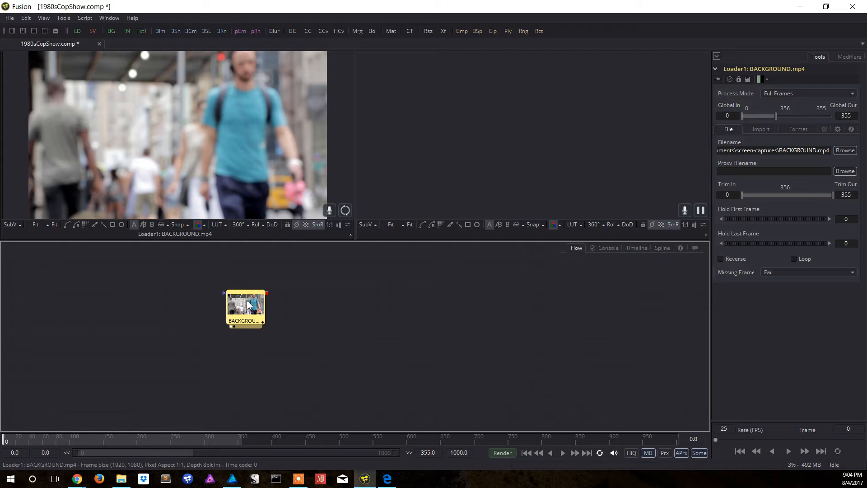
{"action": "mouse_move", "coordinate": [247, 305]}
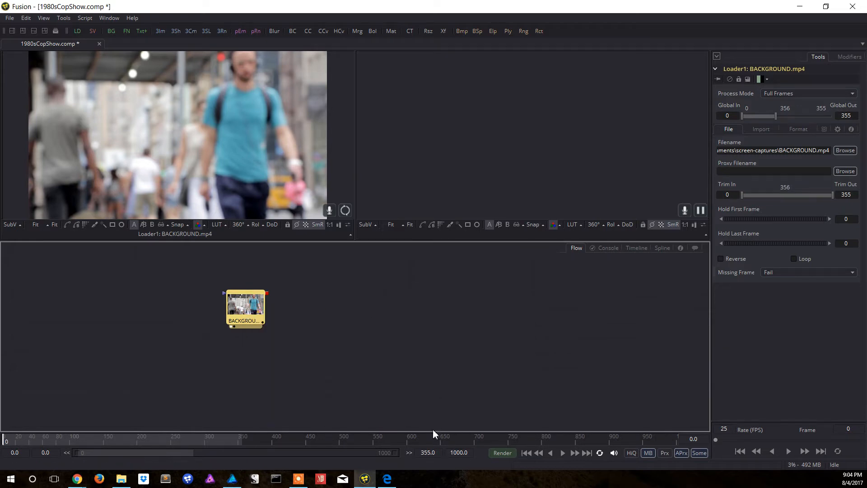
Set the composition's global end time to frame 120 and play the footage through
{"action": "left_click_drag", "start_coordinate": [473, 452], "coordinate": [441, 451]}
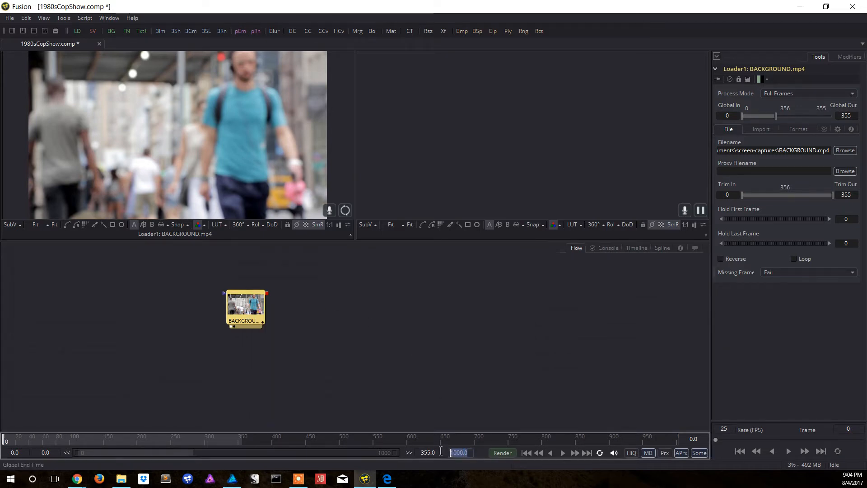
{"action": "type", "text": "120"}
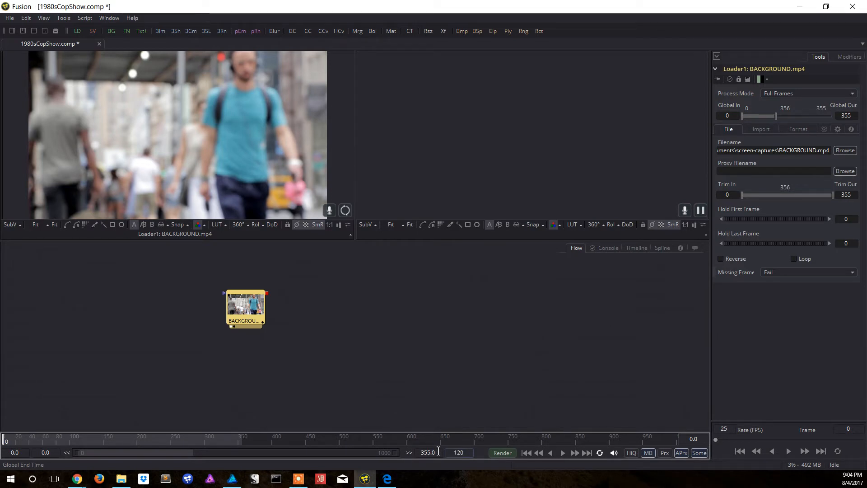
{"action": "key", "text": "Return"}
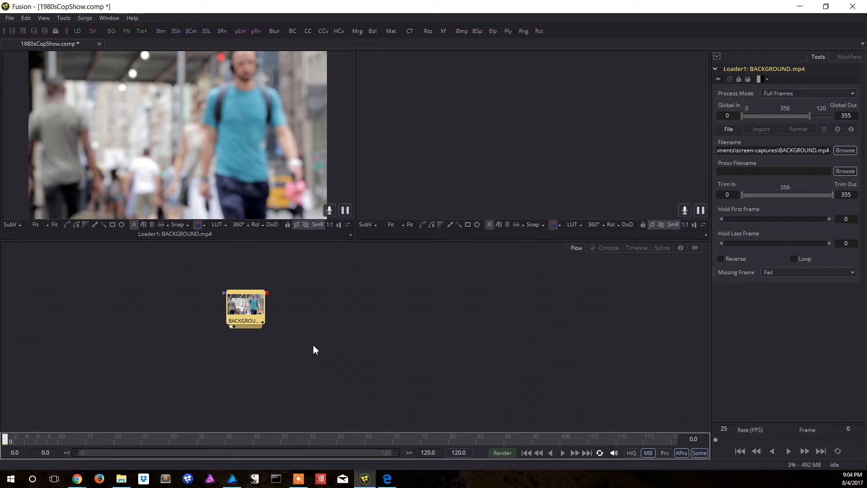
{"action": "key", "text": "space"}
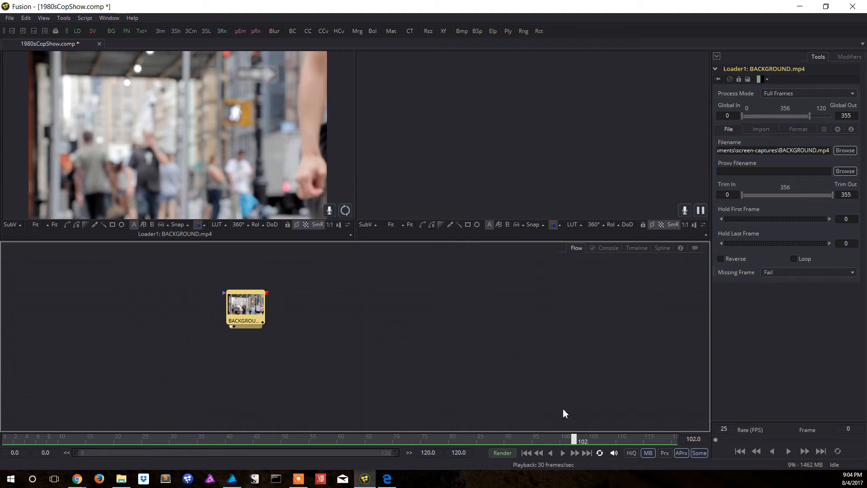
{"action": "left_click", "coordinate": [563, 454]}
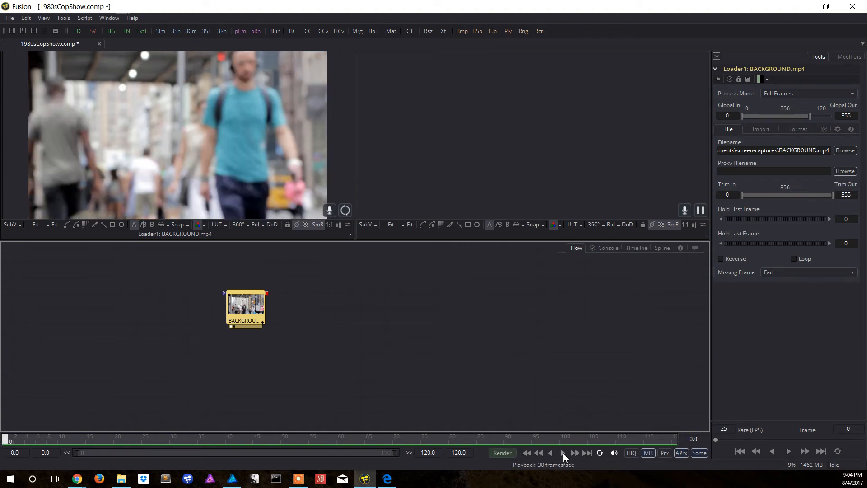
Enable proxy mode to preview the footage and move the BACKGROUND.mp4 loader to the upper middle of the flow
{"action": "left_click", "coordinate": [665, 454]}
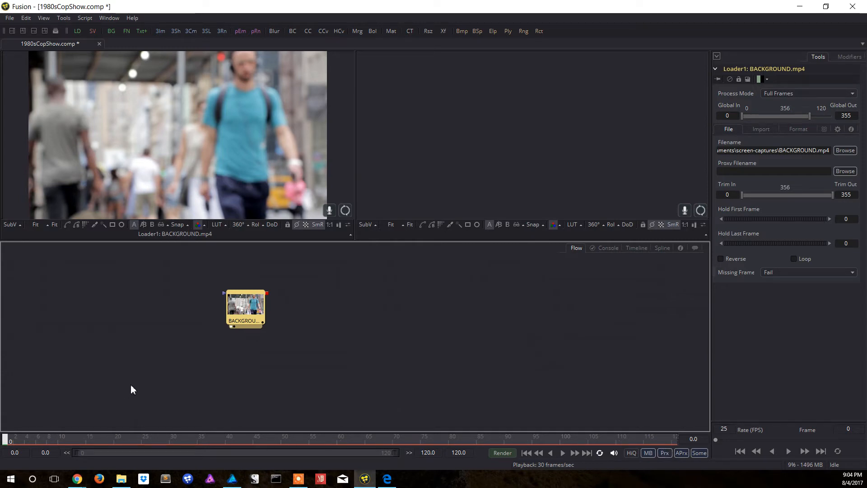
{"action": "key", "text": "space"}
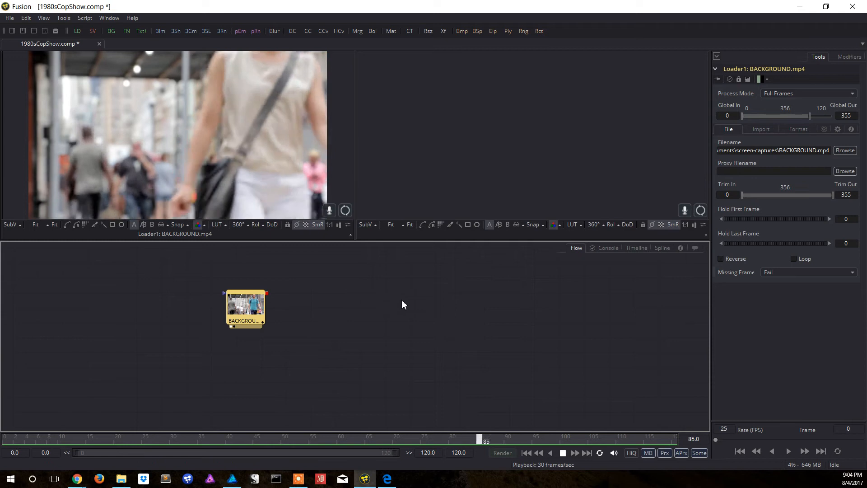
{"action": "key", "text": "space"}
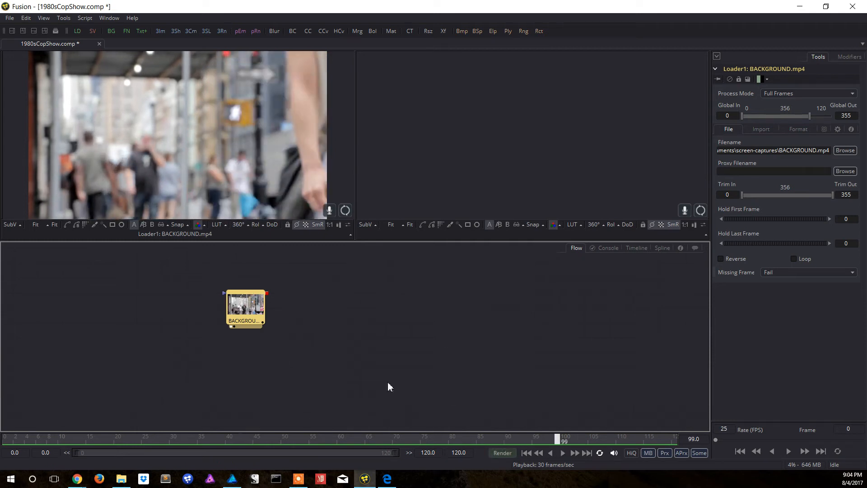
{"action": "left_click_drag", "start_coordinate": [242, 305], "coordinate": [354, 292]}
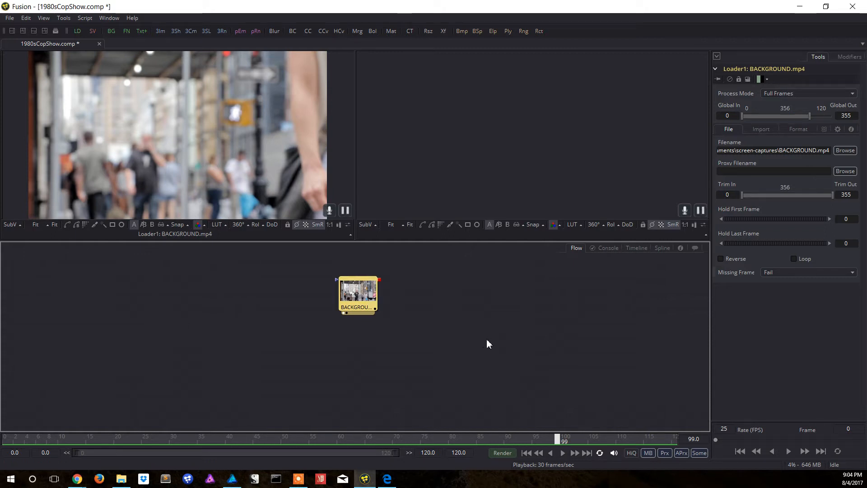
Assign MUSIC.wav from the screen-captures folder as the composition's audio and save the composition
{"action": "left_click", "coordinate": [614, 453]}
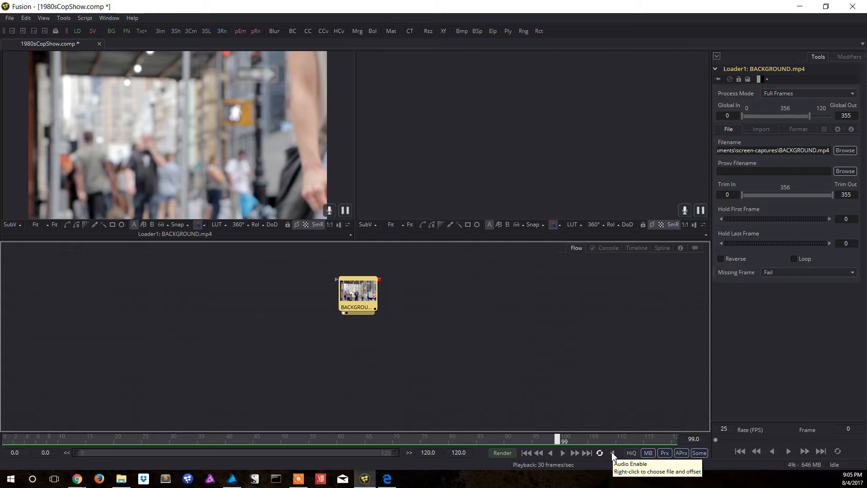
{"action": "right_click", "coordinate": [613, 453]}
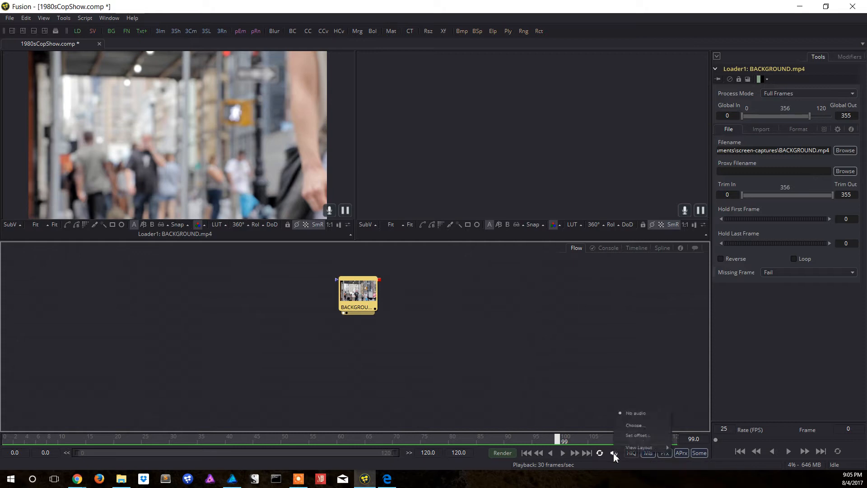
{"action": "left_click", "coordinate": [642, 427]}
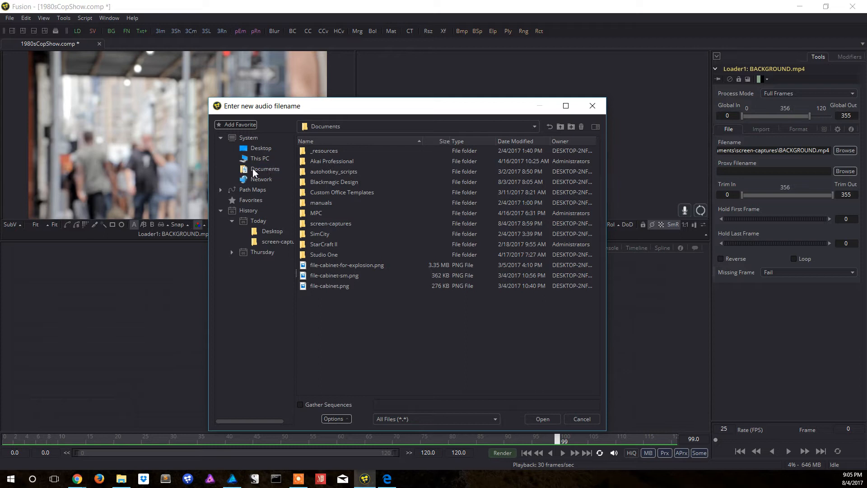
{"action": "double_click", "coordinate": [325, 224]}
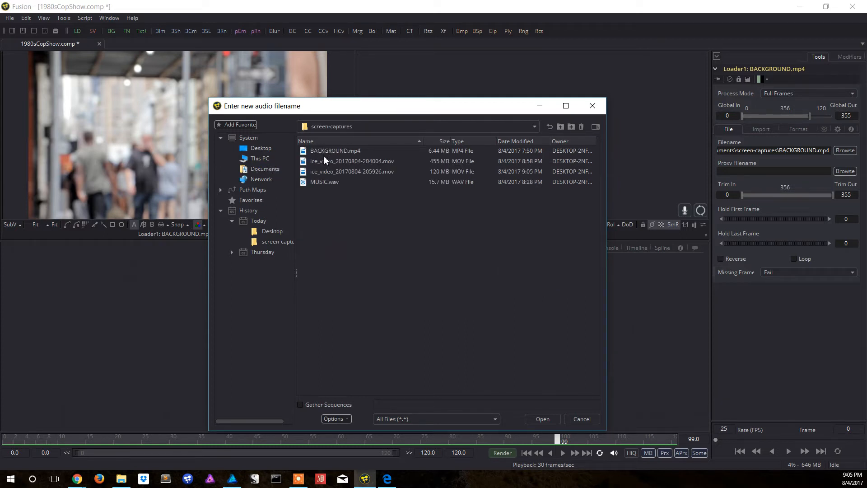
{"action": "left_click", "coordinate": [321, 182]}
{"action": "left_click", "coordinate": [543, 421]}
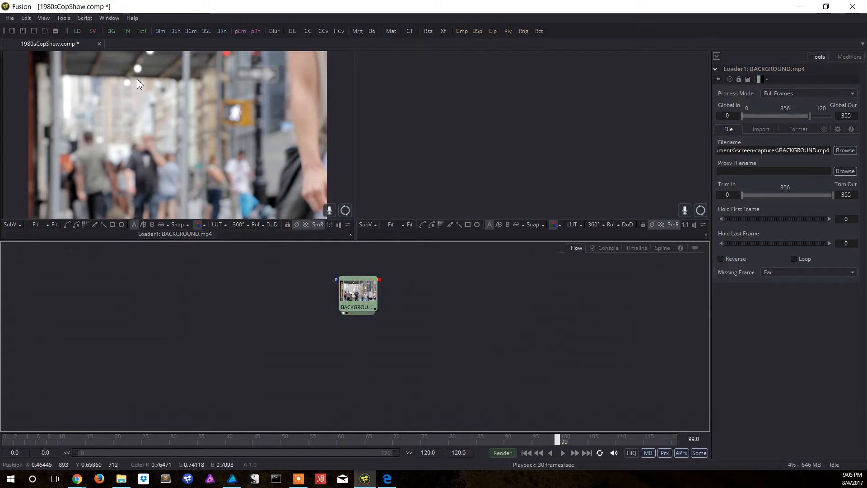
{"action": "left_click", "coordinate": [9, 18]}
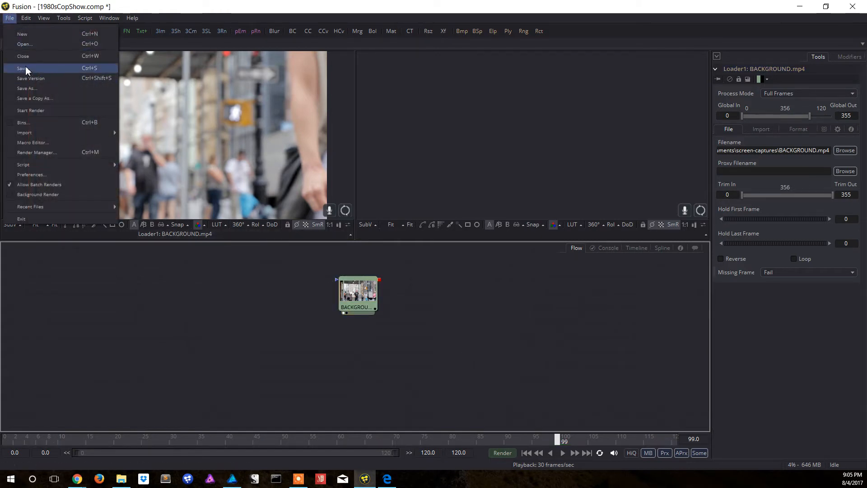
{"action": "left_click", "coordinate": [22, 69]}
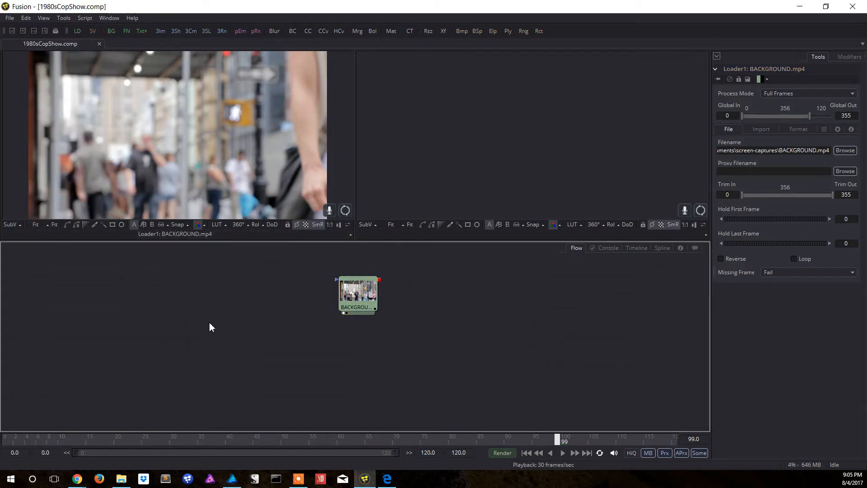
Play the composition from the first frame with its audio and select the BACKGROUND.mp4 loader
{"action": "left_click", "coordinate": [526, 453]}
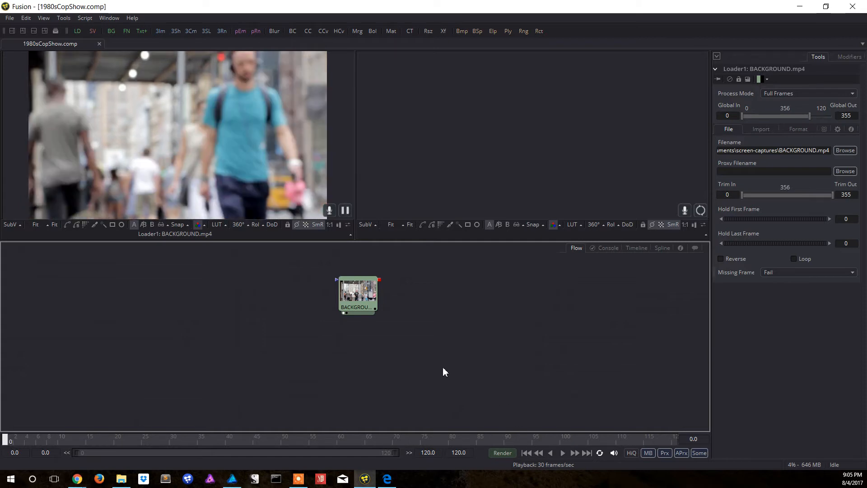
{"action": "key", "text": "space"}
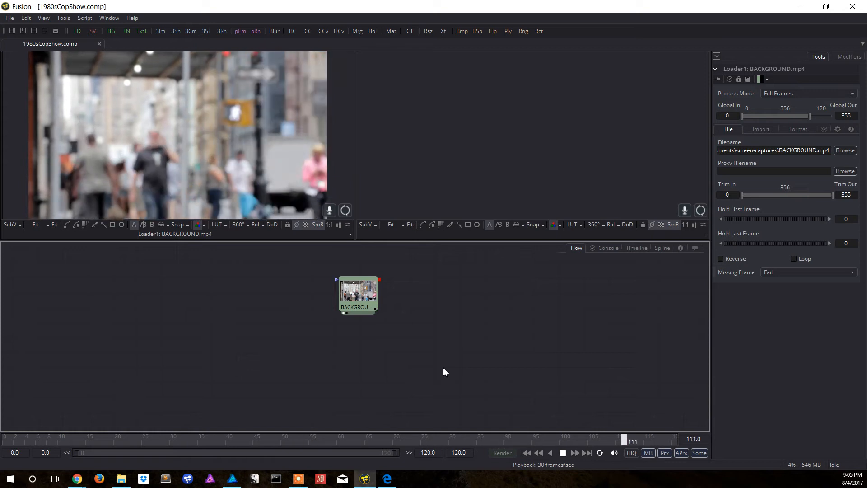
{"action": "key", "text": "space"}
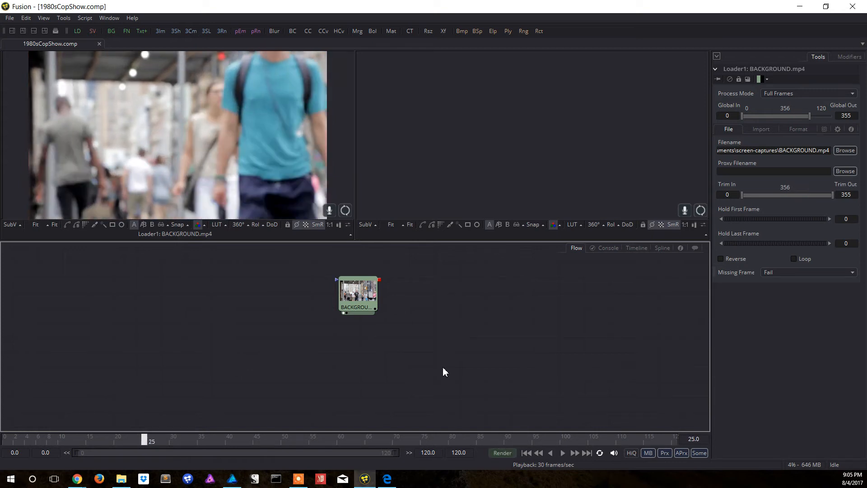
{"action": "left_click", "coordinate": [365, 285]}
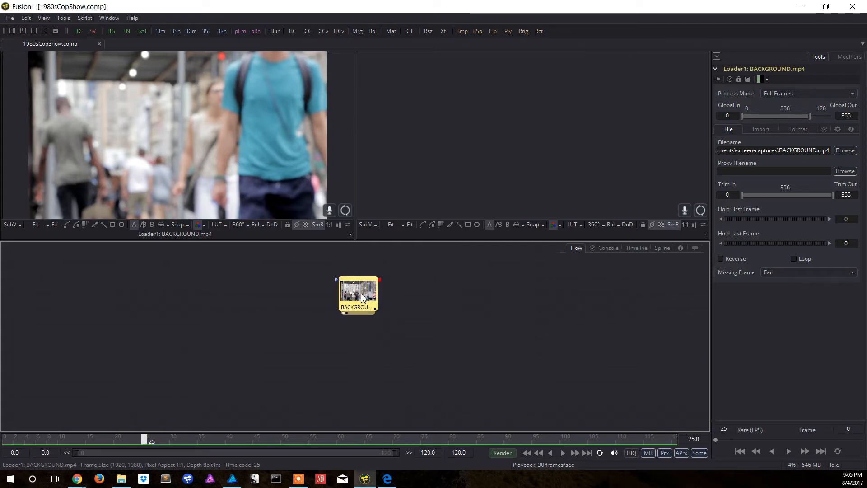
{"action": "key", "text": "ctrl+space"}
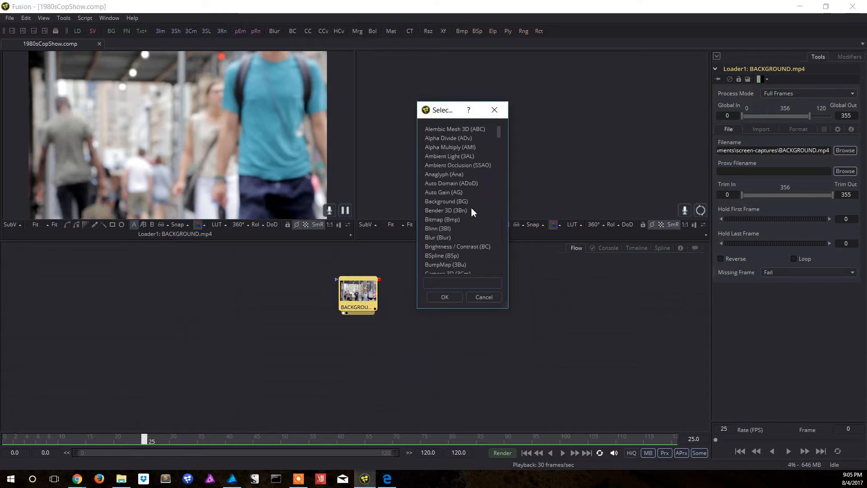
{"action": "type", "text": "tex"}
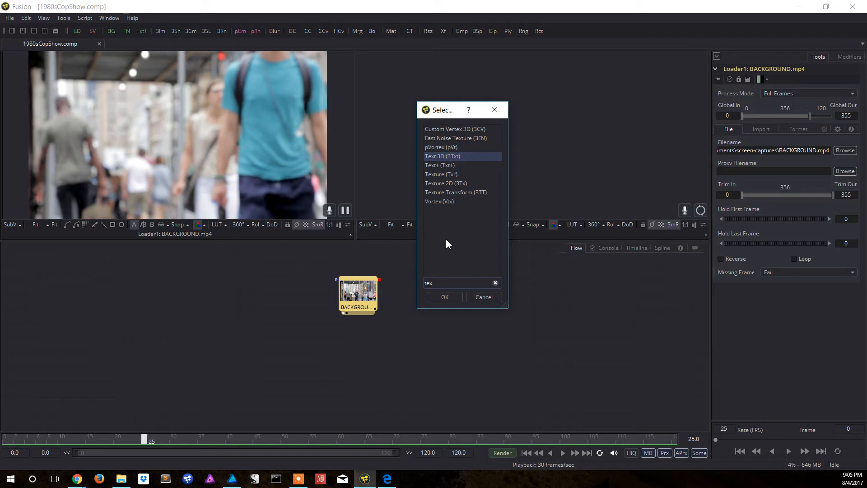
{"action": "key", "text": "Down"}
{"action": "key", "text": "Down"}
{"action": "key", "text": "Down"}
{"action": "key", "text": "Up"}
{"action": "key", "text": "Up"}
{"action": "key", "text": "Up"}
{"action": "key", "text": "Down"}
{"action": "key", "text": "Down"}
{"action": "key", "text": "Up"}
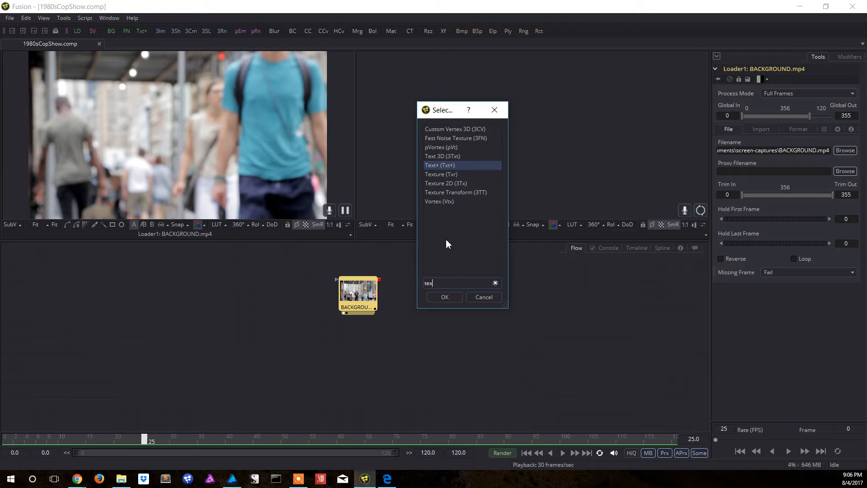
{"action": "left_click", "coordinate": [484, 297]}
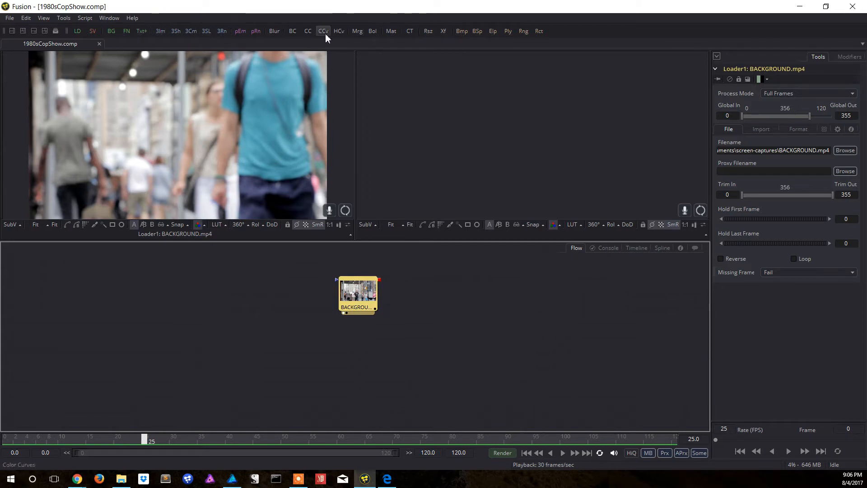
Merge a new Text+ node over BACKGROUND.mp4, arrange the merge below the loader with the text beside it, and show the merge in the right viewer
{"action": "left_click", "coordinate": [144, 34]}
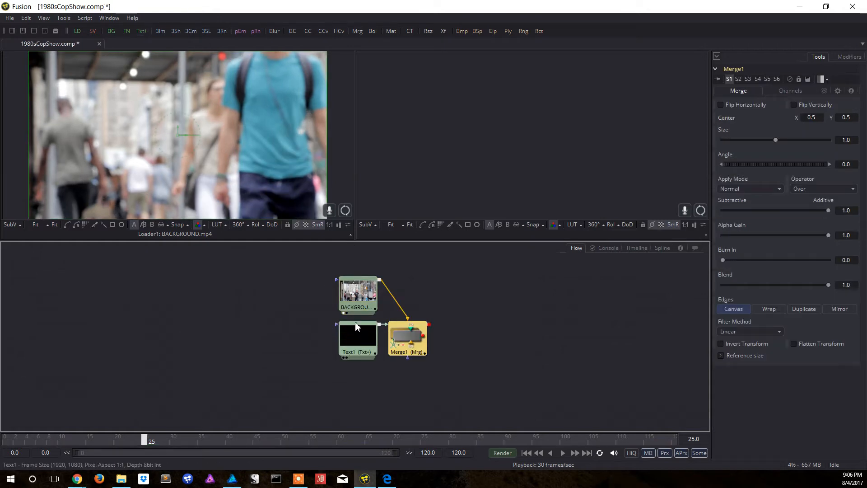
{"action": "left_click_drag", "start_coordinate": [355, 326], "coordinate": [272, 324]}
{"action": "left_click_drag", "start_coordinate": [404, 322], "coordinate": [358, 335]}
{"action": "left_click", "coordinate": [354, 337]}
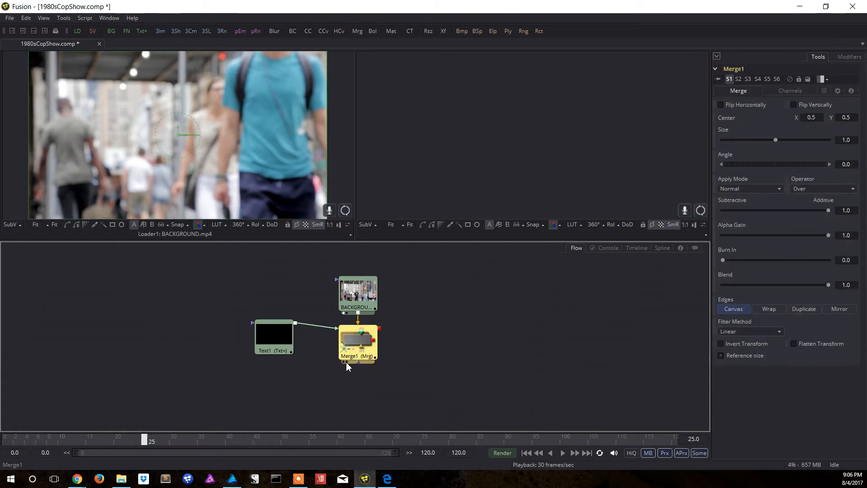
{"action": "left_click", "coordinate": [347, 363]}
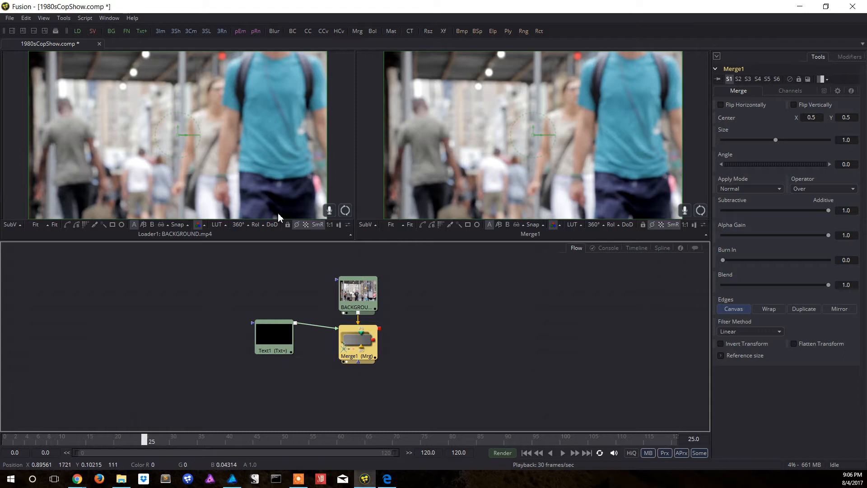
Enter the Text+ node's styled text on three lines: "an", "enginPost" and "production"
{"action": "left_click", "coordinate": [278, 332]}
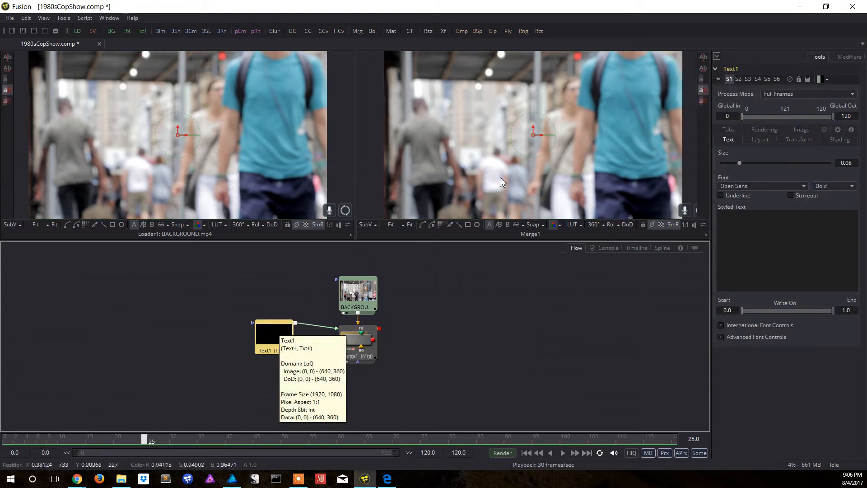
{"action": "left_click", "coordinate": [736, 225]}
{"action": "type", "text": "an"}
{"action": "key", "text": "Return"}
{"action": "type", "text": "enginpost"}
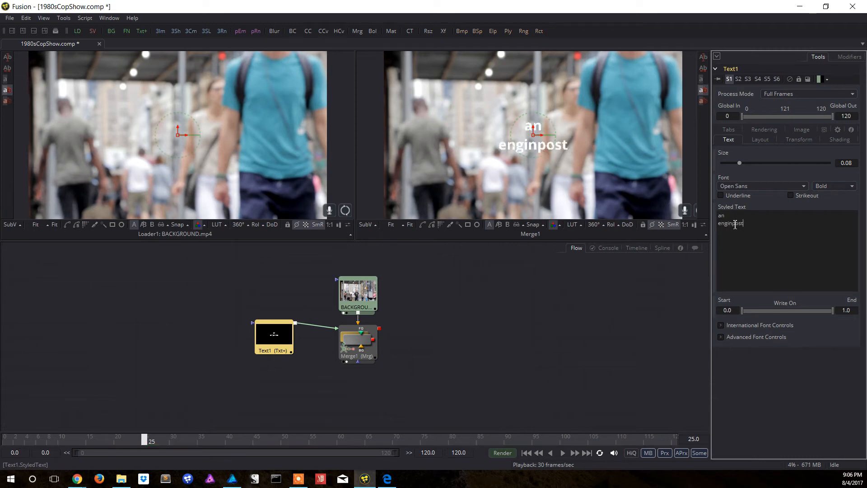
{"action": "key", "text": "Return"}
{"action": "type", "text": "production"}
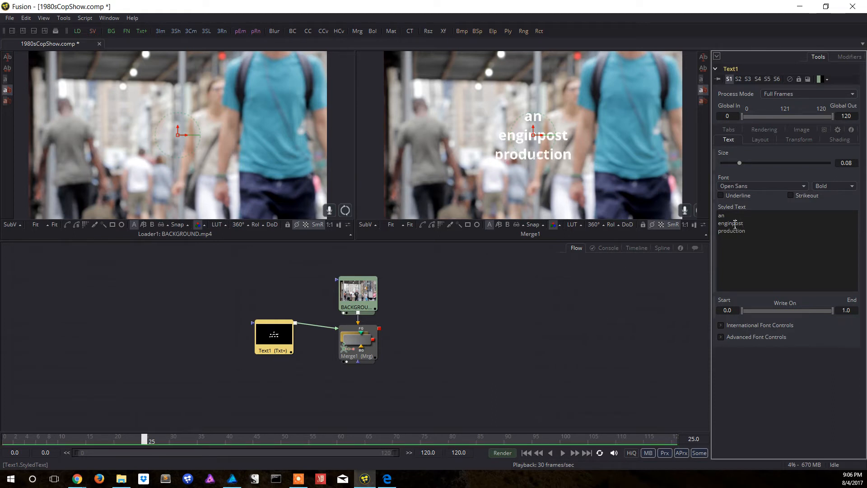
{"action": "type", "text": "P"}
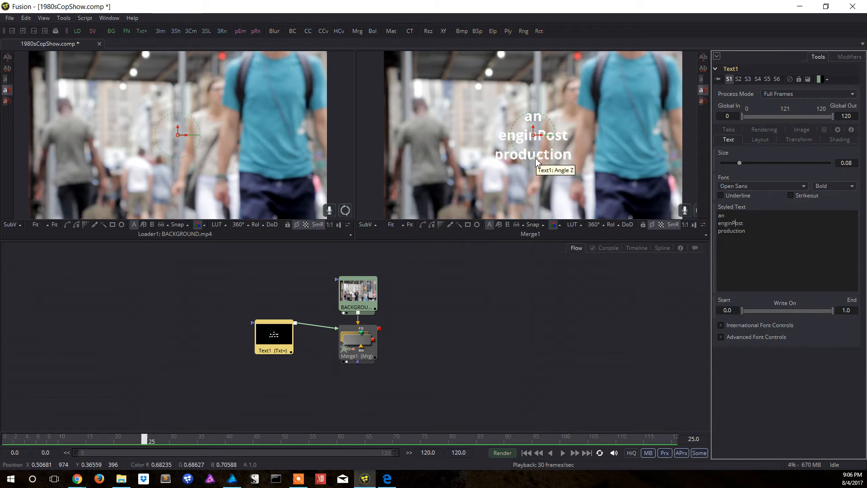
Check the reference lettering in Affinity Designer, return to Fusion and set the Text+ font to Segoe Script
{"action": "left_click", "coordinate": [233, 480]}
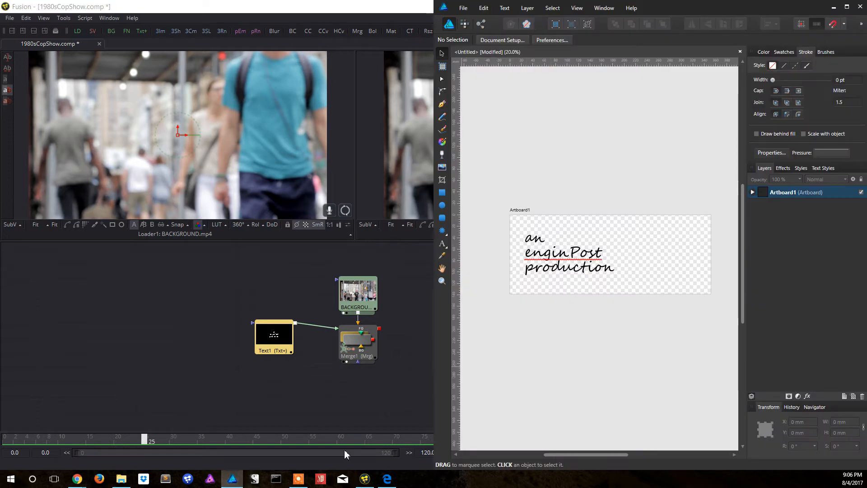
{"action": "left_click", "coordinate": [232, 480]}
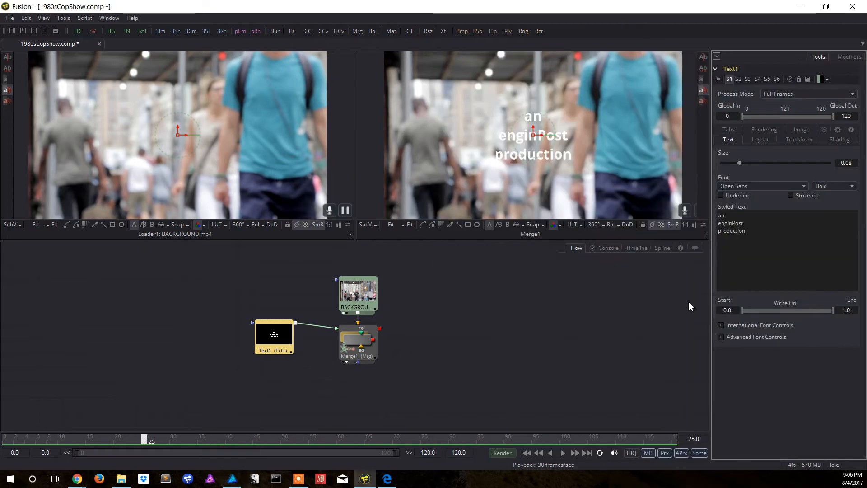
{"action": "left_click", "coordinate": [750, 185]}
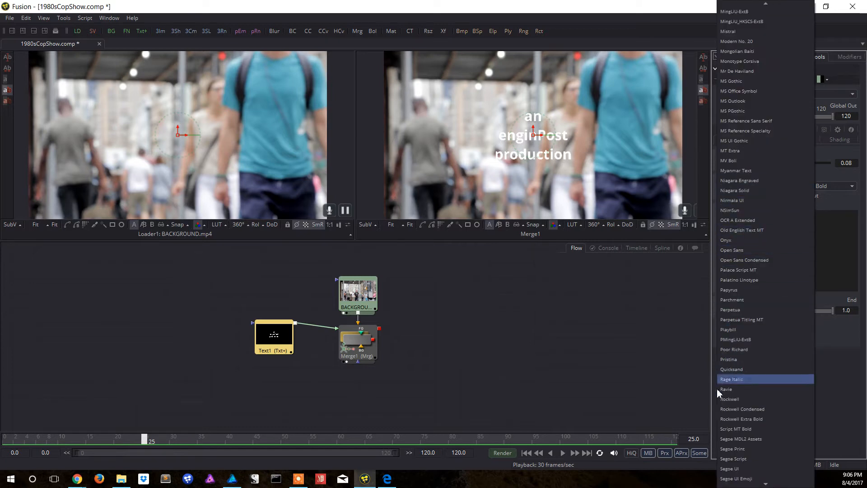
{"action": "left_click", "coordinate": [740, 459]}
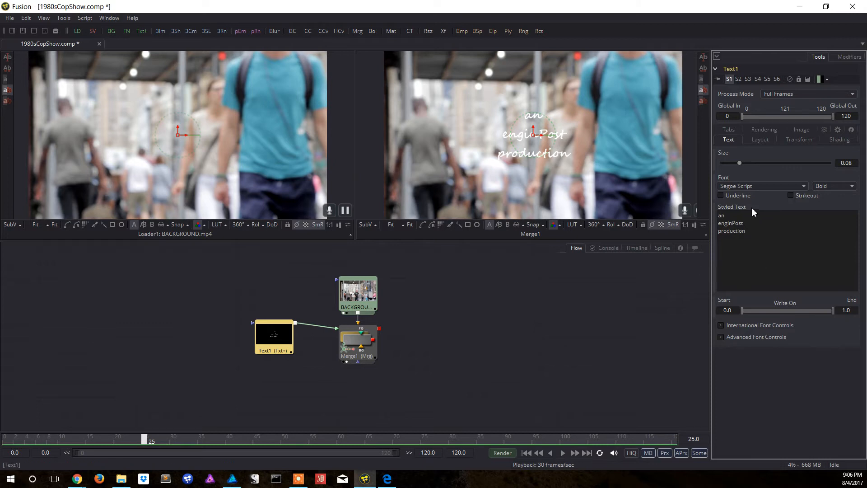
Set the Text+ layout's horizontal alignment to Left
{"action": "left_click", "coordinate": [762, 140]}
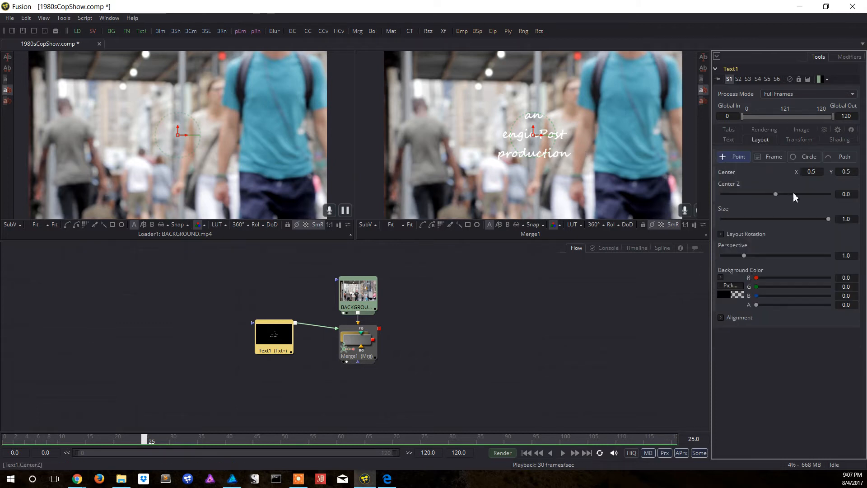
{"action": "left_click", "coordinate": [722, 318]}
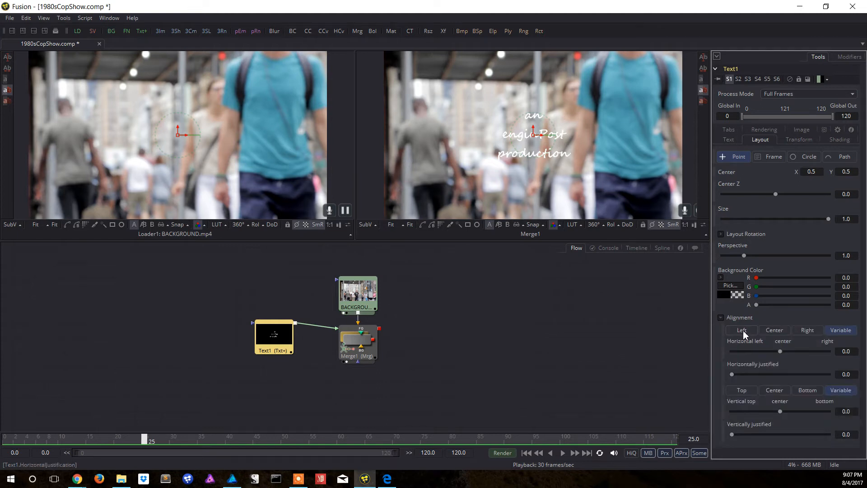
{"action": "left_click", "coordinate": [742, 331]}
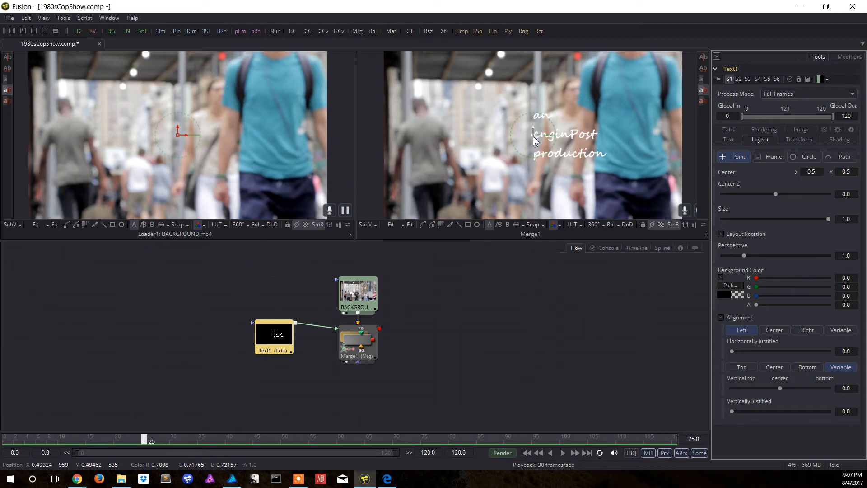
Move the text to the left side of the frame at about X 0.076, keeping Y 0.5, and enlarge it to size 0.1175
{"action": "left_click_drag", "start_coordinate": [533, 136], "coordinate": [598, 147]}
{"action": "key", "text": "ctrl+z"}
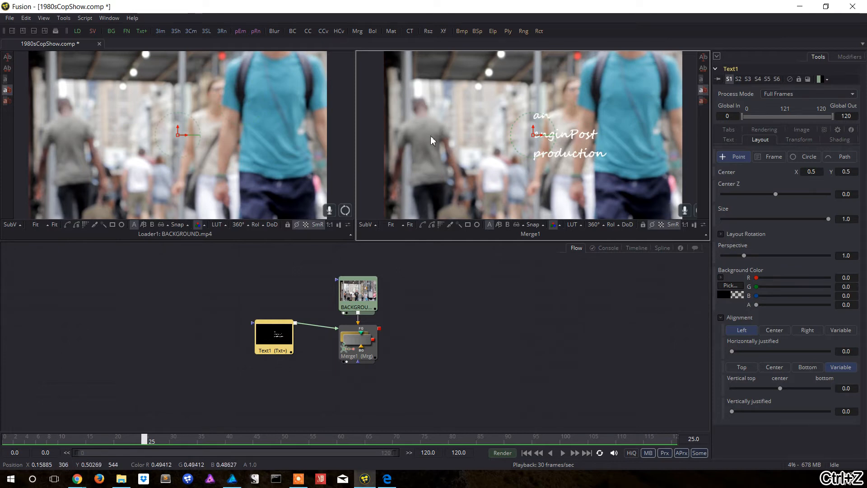
{"action": "left_click_drag", "start_coordinate": [542, 140], "coordinate": [416, 135]}
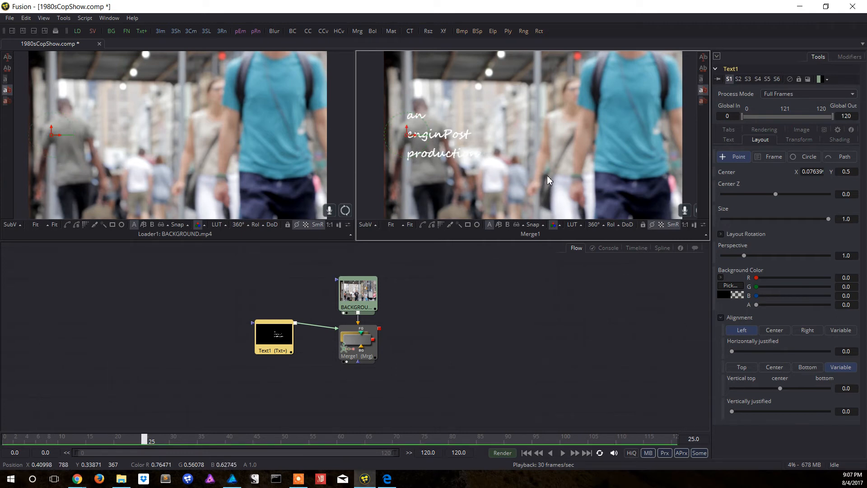
{"action": "left_click", "coordinate": [724, 139]}
{"action": "left_click_drag", "start_coordinate": [740, 163], "coordinate": [748, 163]}
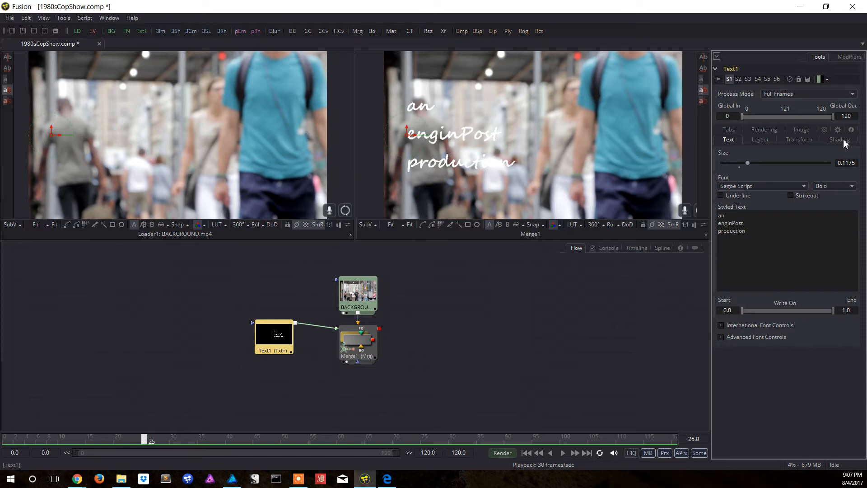
Check the Text+ white solid fill shading element by disabling it and enabling it again
{"action": "left_click", "coordinate": [284, 335]}
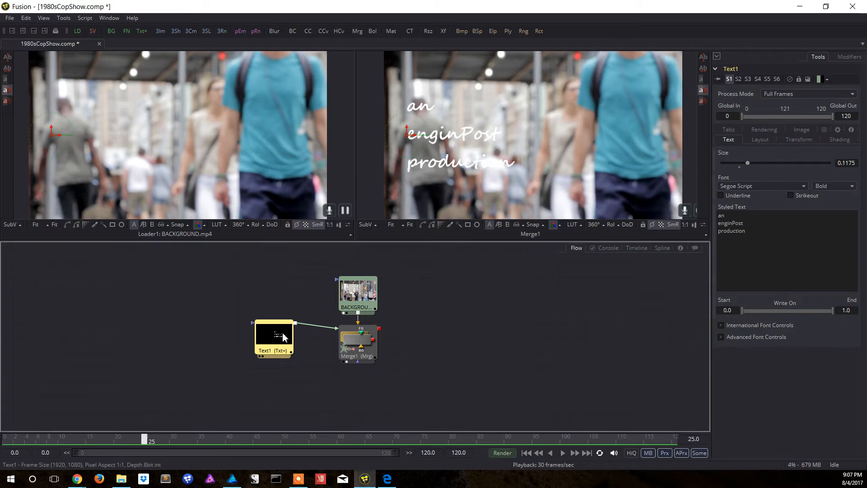
{"action": "left_click", "coordinate": [845, 142]}
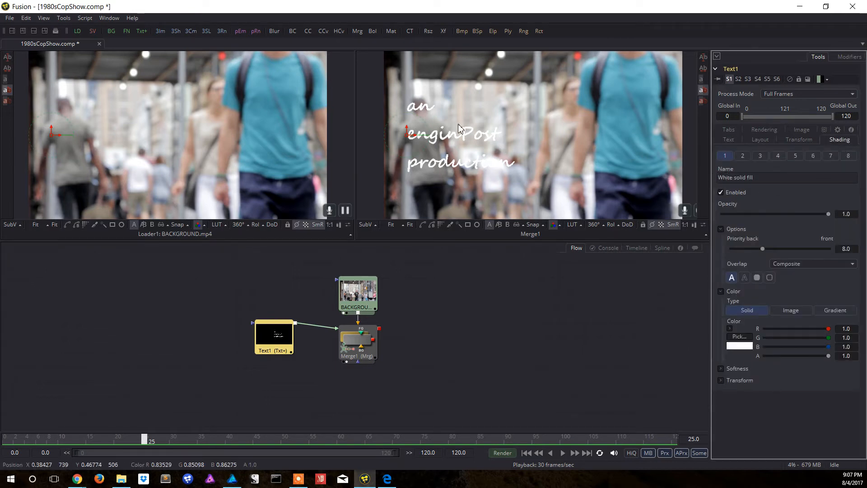
{"action": "left_click", "coordinate": [722, 193]}
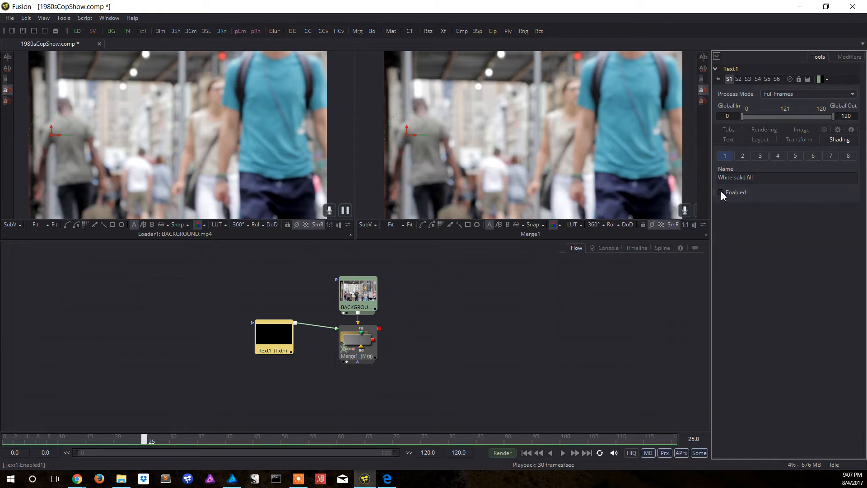
{"action": "left_click", "coordinate": [722, 193]}
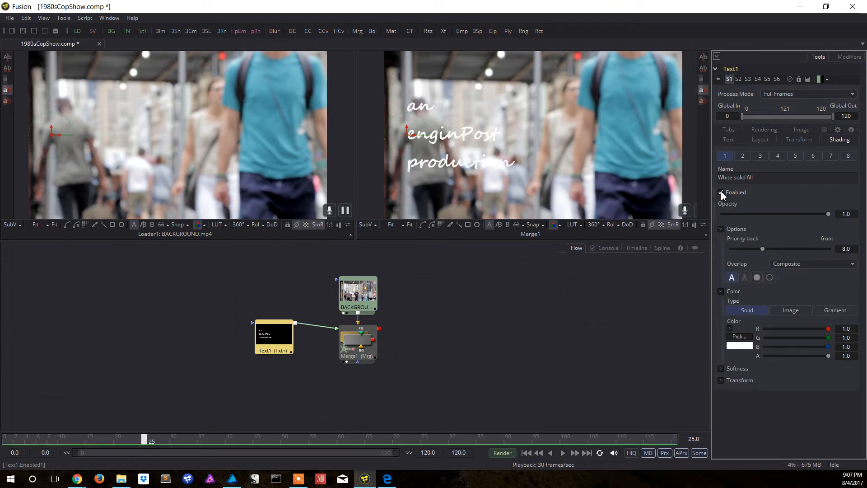
Rename the Text+ node's shading element 2 to "Black outline" and enable it
{"action": "left_click", "coordinate": [742, 156]}
{"action": "left_click_drag", "start_coordinate": [728, 178], "coordinate": [709, 177]}
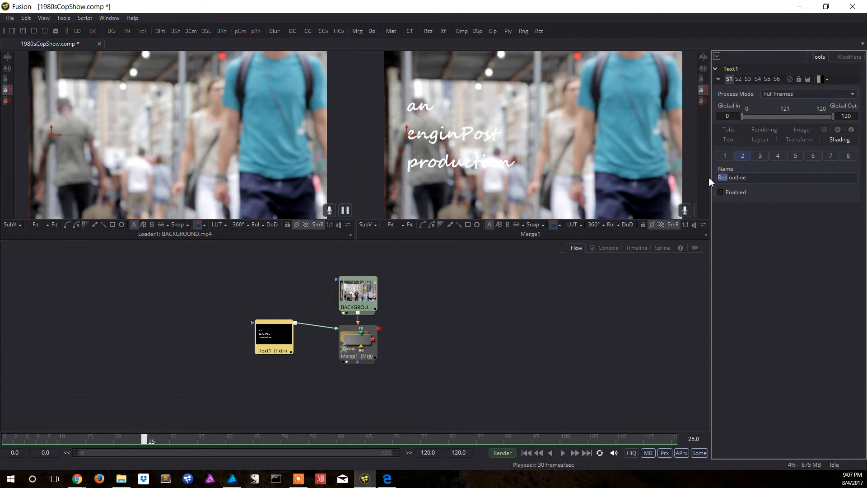
{"action": "type", "text": "Black"}
{"action": "left_click", "coordinate": [722, 192]}
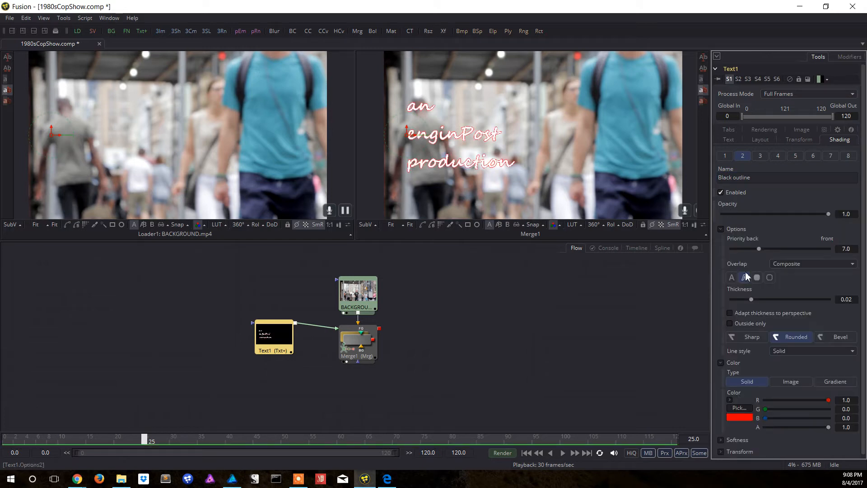
Set the outline shading element's color to black (#000000)
{"action": "left_click", "coordinate": [740, 408]}
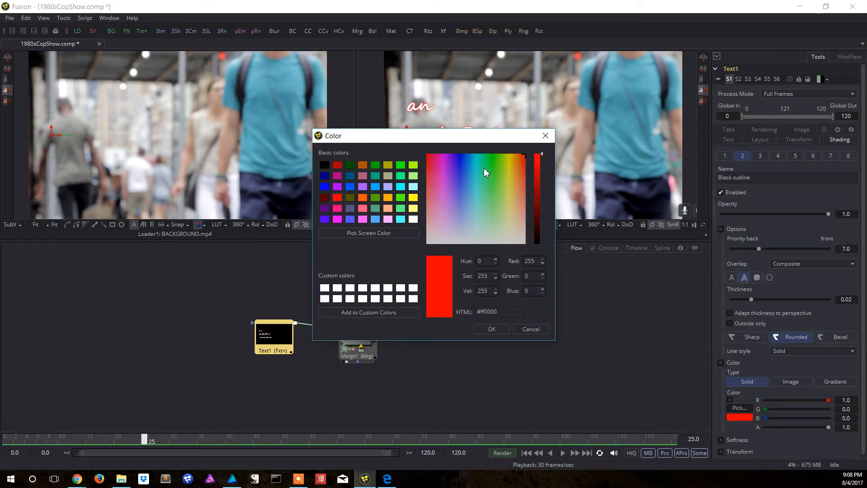
{"action": "left_click_drag", "start_coordinate": [539, 189], "coordinate": [538, 255]}
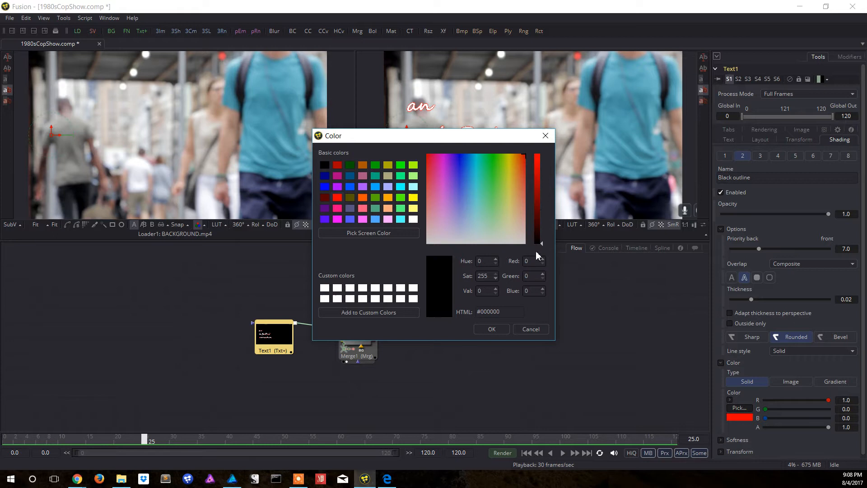
{"action": "left_click", "coordinate": [324, 165]}
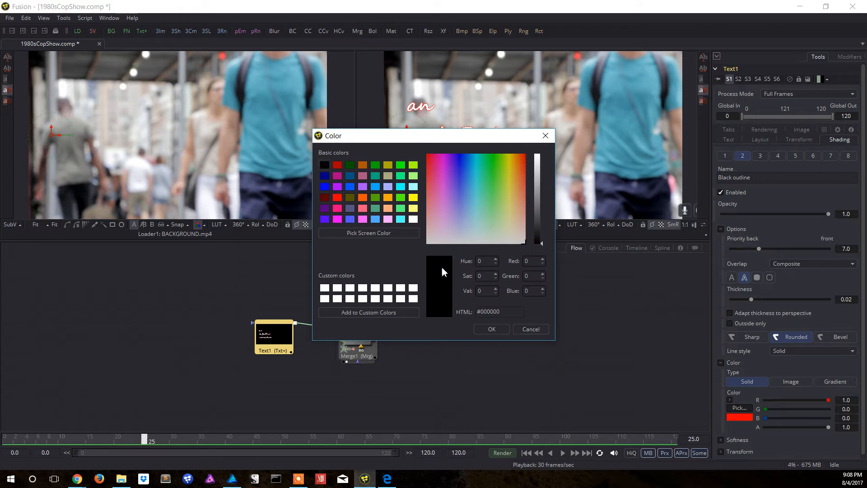
{"action": "left_click", "coordinate": [491, 330]}
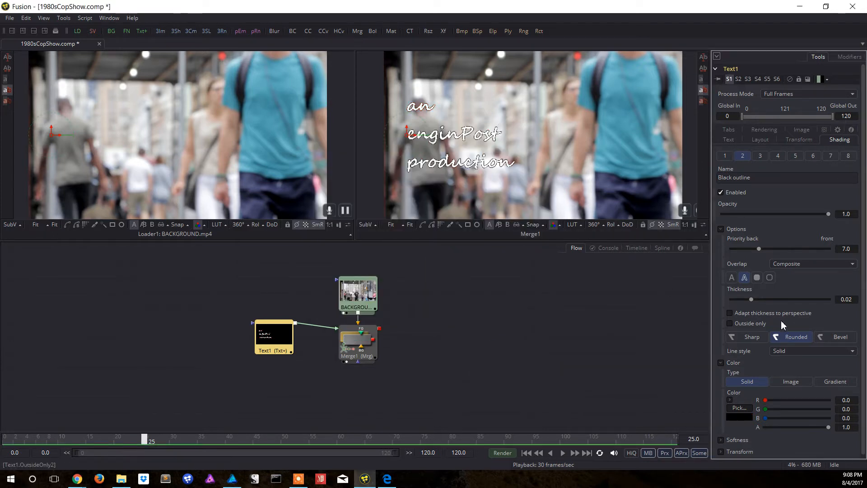
Increase the black outline's thickness to about 0.058
{"action": "left_click_drag", "start_coordinate": [753, 302], "coordinate": [779, 302]}
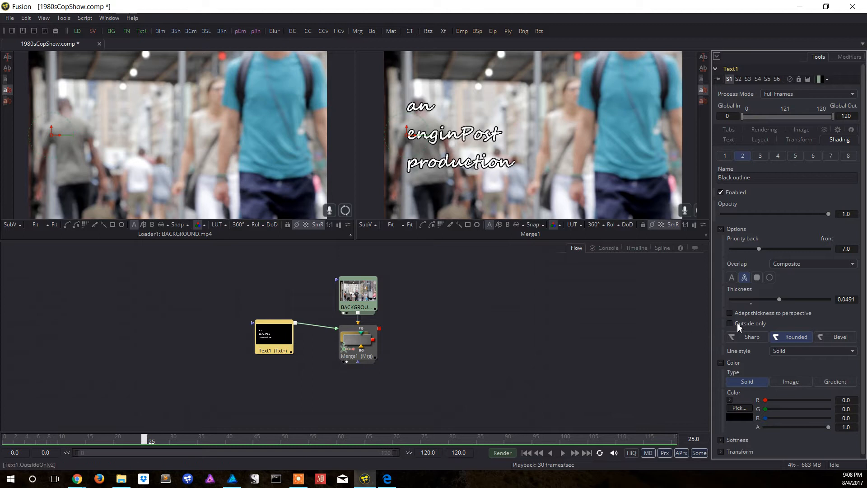
{"action": "left_click", "coordinate": [780, 299]}
{"action": "left_click_drag", "start_coordinate": [780, 299], "coordinate": [789, 301]}
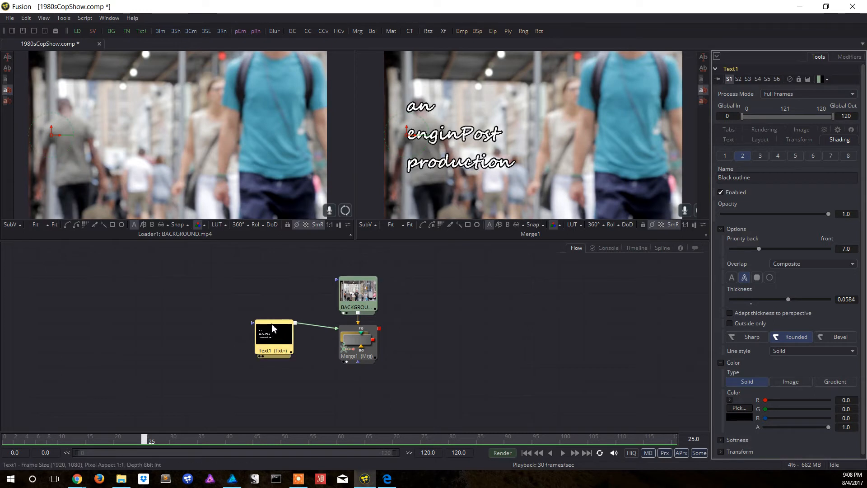
Move the Text+ node away from the merge and insert a Shadow node between them
{"action": "left_click_drag", "start_coordinate": [273, 327], "coordinate": [253, 330]}
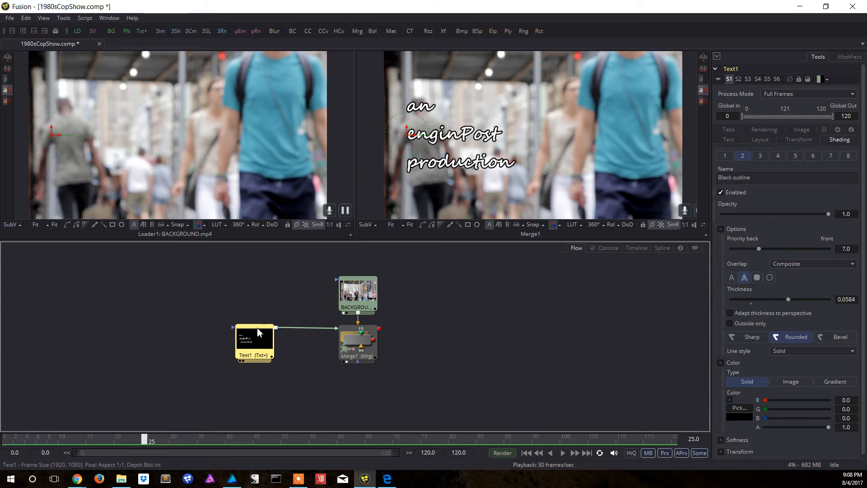
{"action": "key", "text": "ctrl+space"}
{"action": "type", "text": "shad"}
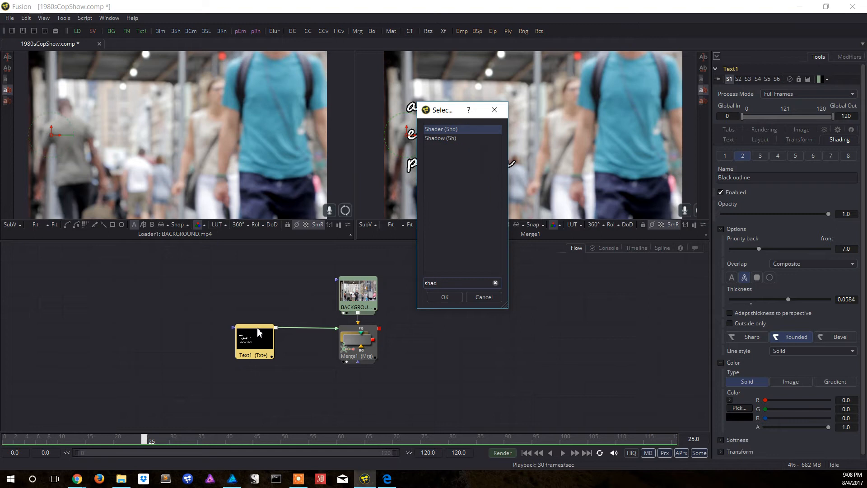
{"action": "key", "text": "Down"}
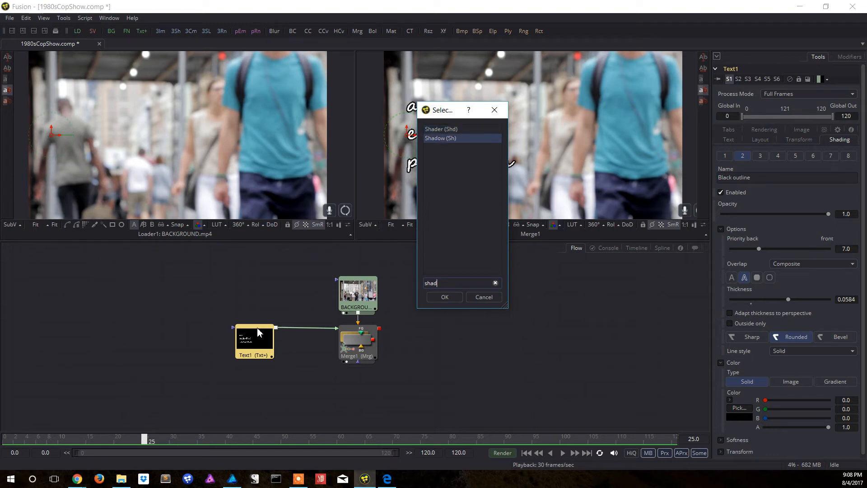
{"action": "key", "text": "Return"}
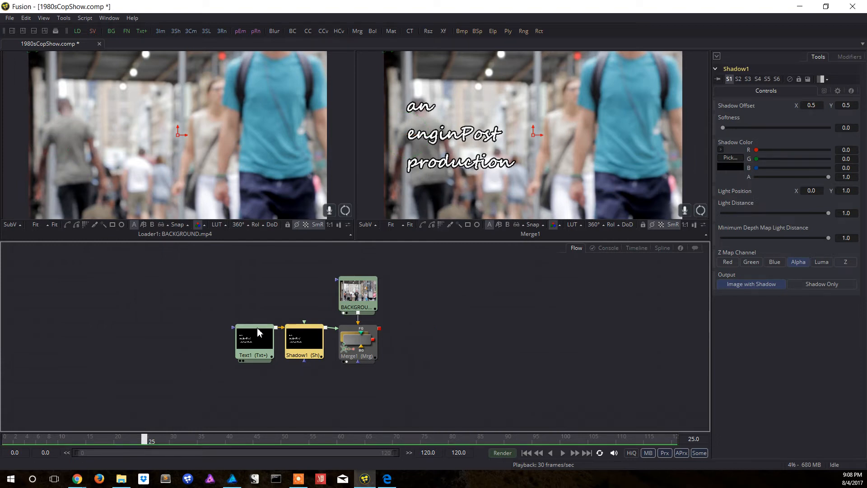
Offset the text's shadow slightly down and right, to about X 0.503 and Y 0.489
{"action": "left_click", "coordinate": [533, 127]}
{"action": "left_click_drag", "start_coordinate": [532, 127], "coordinate": [532, 129]}
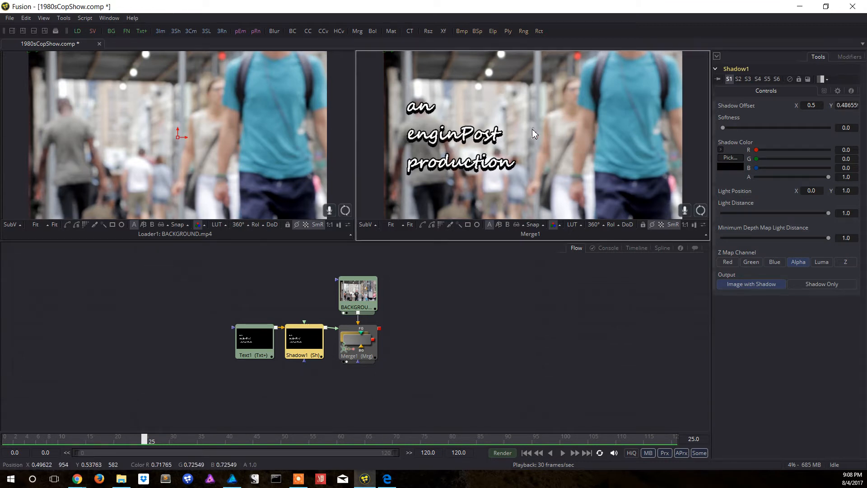
{"action": "mouse_move", "coordinate": [532, 129]}
{"action": "left_mouse_down"}
{"action": "mouse_move", "coordinate": [532, 118]}
{"action": "mouse_move", "coordinate": [532, 129]}
{"action": "left_mouse_up"}
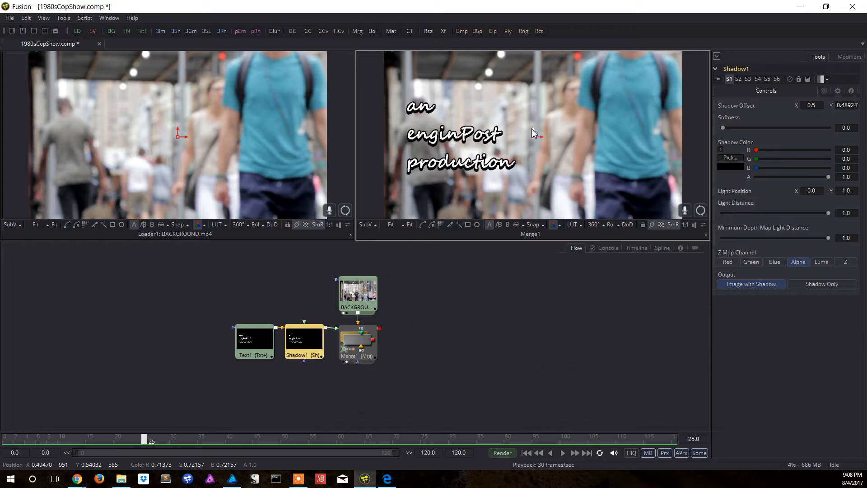
{"action": "left_click_drag", "start_coordinate": [541, 136], "coordinate": [542, 136]}
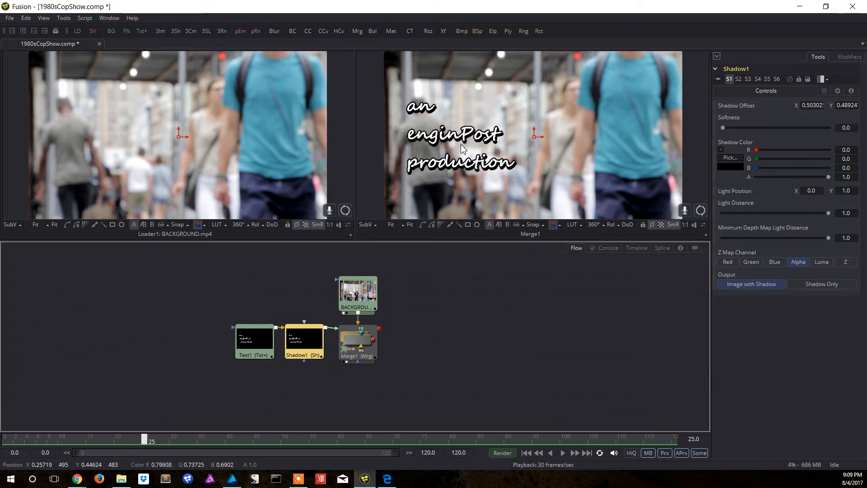
Save the composition, play it back to preview the shadowed title over the footage, and clear the node selection
{"action": "left_click", "coordinate": [9, 18]}
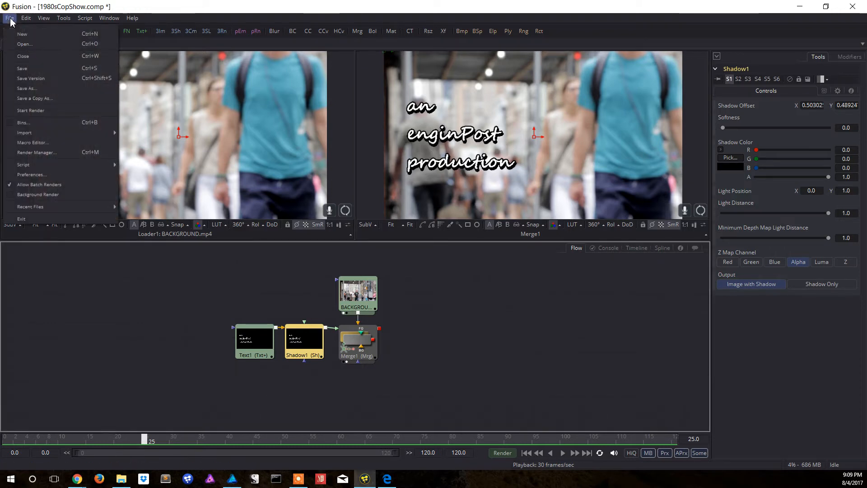
{"action": "left_click", "coordinate": [31, 68]}
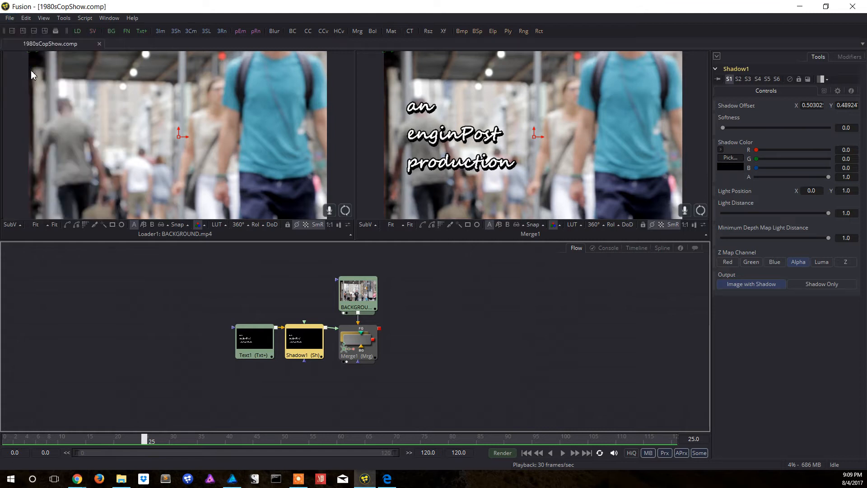
{"action": "left_click", "coordinate": [532, 453]}
{"action": "left_click", "coordinate": [563, 453]}
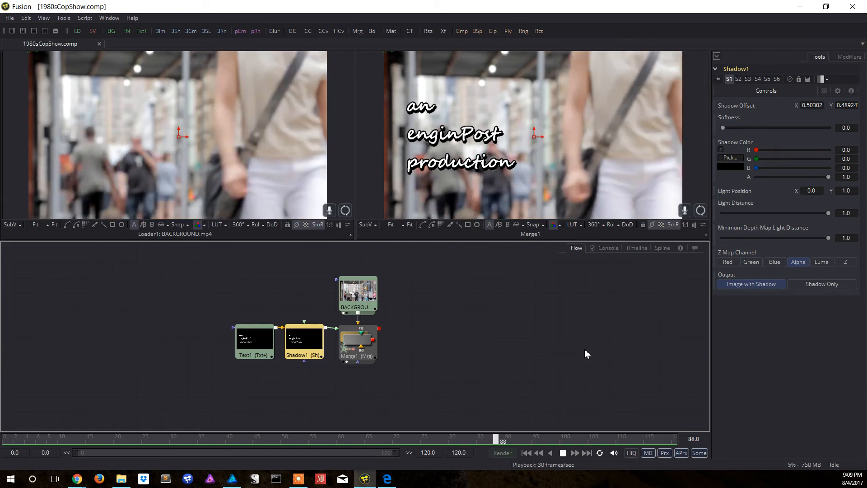
{"action": "key", "text": "space"}
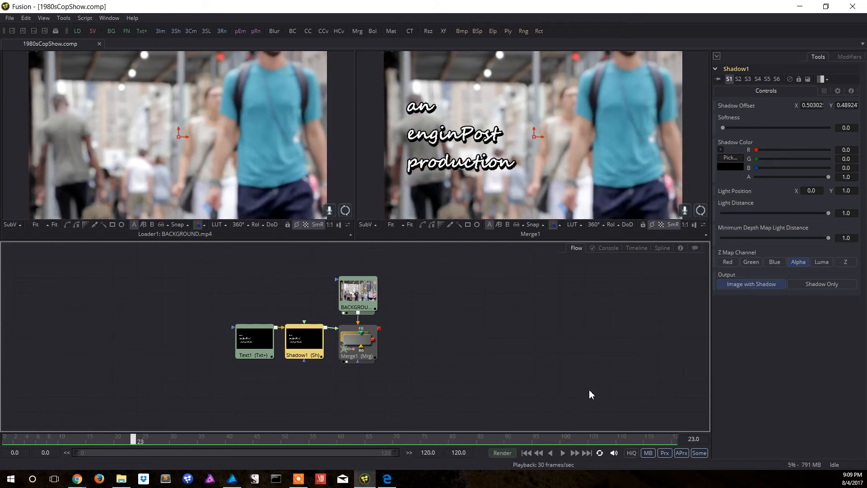
{"action": "left_click", "coordinate": [543, 345]}
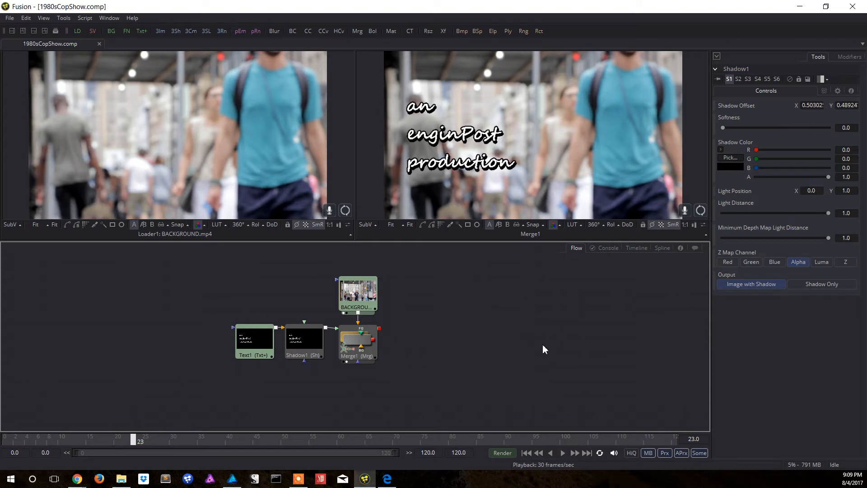
Inspect the Text+ node's settings, scrub through the title over the footage and park the playhead at frame 30
{"action": "left_click", "coordinate": [259, 339]}
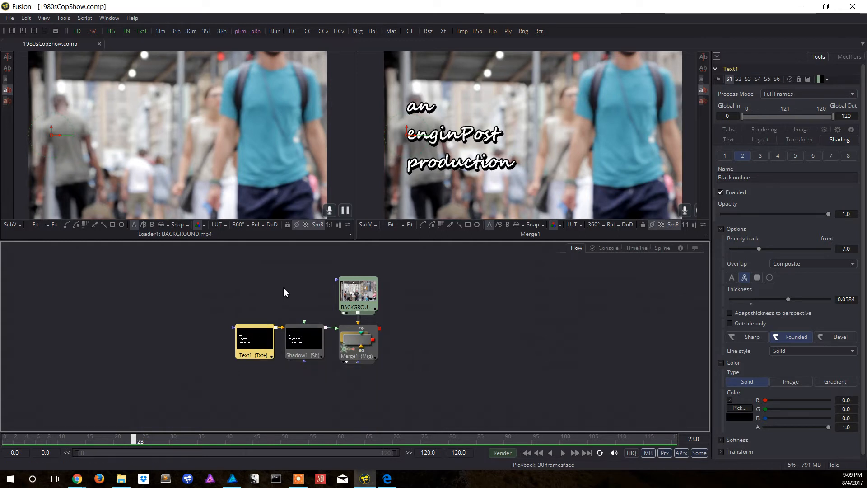
{"action": "left_click_drag", "start_coordinate": [135, 438], "coordinate": [196, 443]}
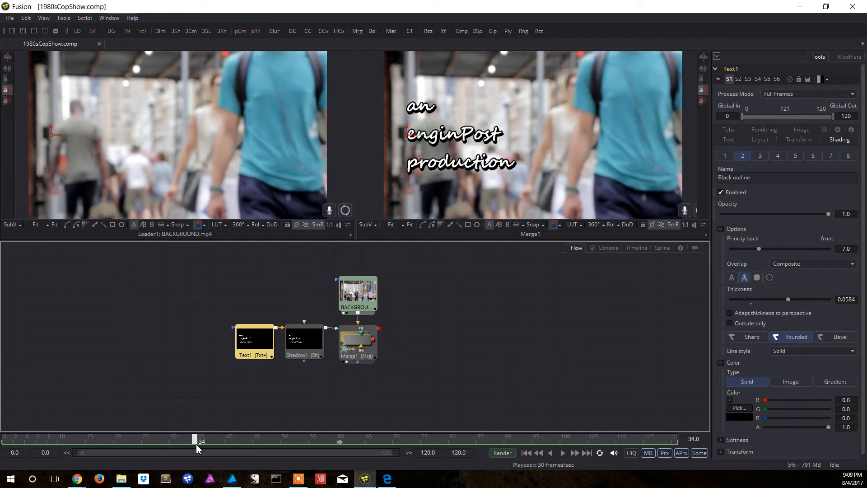
{"action": "left_click", "coordinate": [133, 431]}
{"action": "mouse_move", "coordinate": [200, 442]}
{"action": "left_mouse_down"}
{"action": "mouse_move", "coordinate": [239, 441]}
{"action": "mouse_move", "coordinate": [211, 442]}
{"action": "left_mouse_up"}
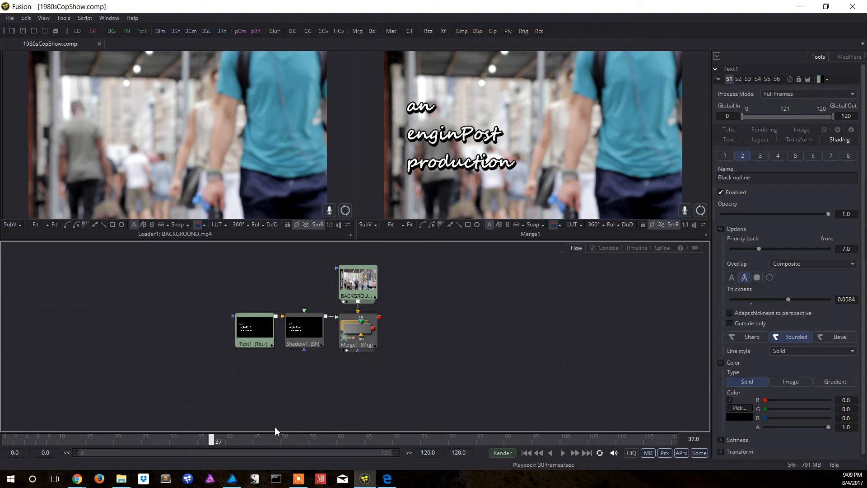
{"action": "left_click_drag", "start_coordinate": [213, 442], "coordinate": [176, 442]}
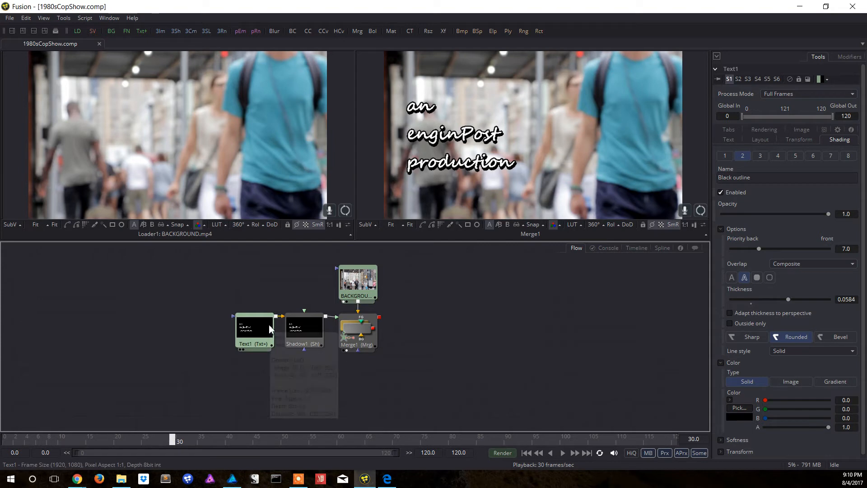
{"action": "scroll", "coordinate": [733, 207], "scroll_direction": "down", "scroll_amount": 1}
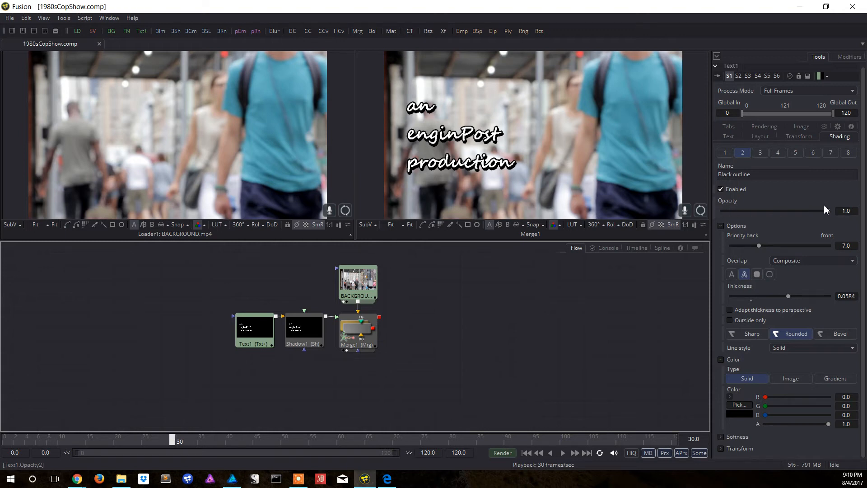
Set an opacity keyframe of 1.0 at frame 30 for the Text+ node's white solid fill
{"action": "left_click", "coordinate": [269, 332]}
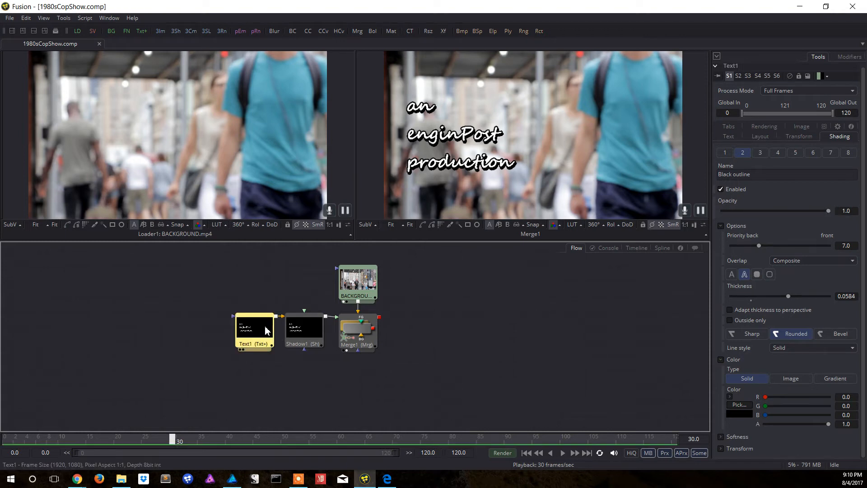
{"action": "left_click", "coordinate": [725, 154]}
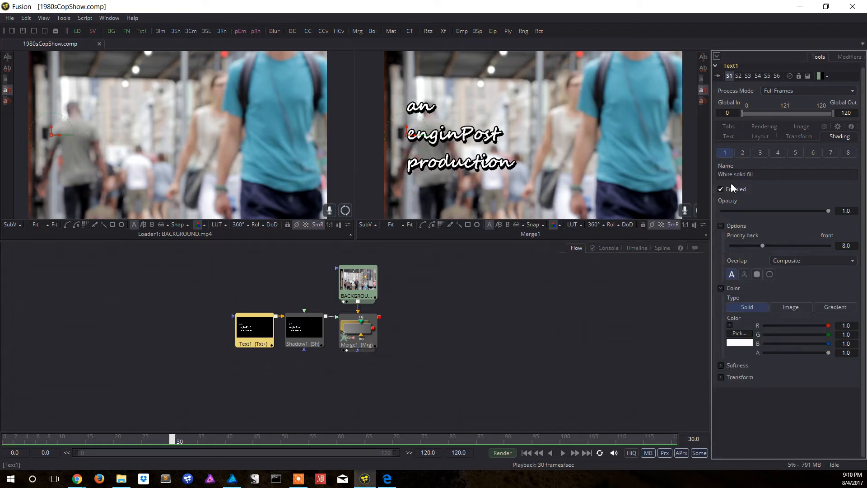
{"action": "left_click", "coordinate": [714, 202]}
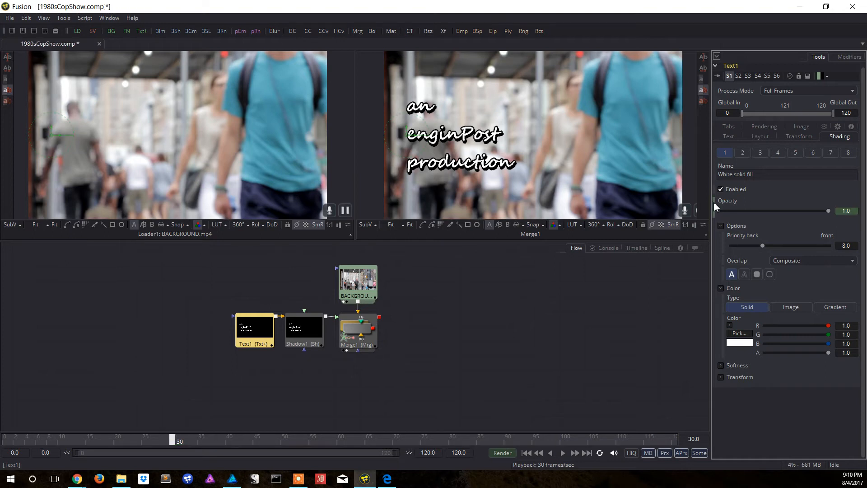
{"action": "right_click", "coordinate": [785, 204]}
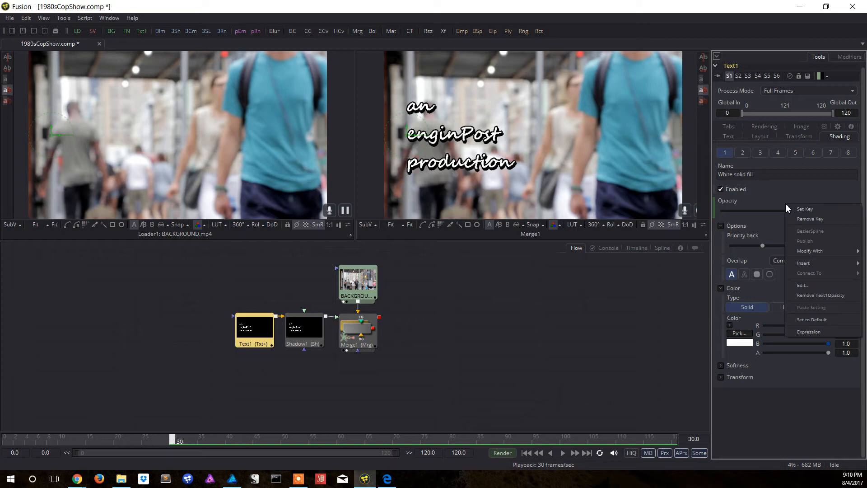
{"action": "left_click", "coordinate": [806, 209]}
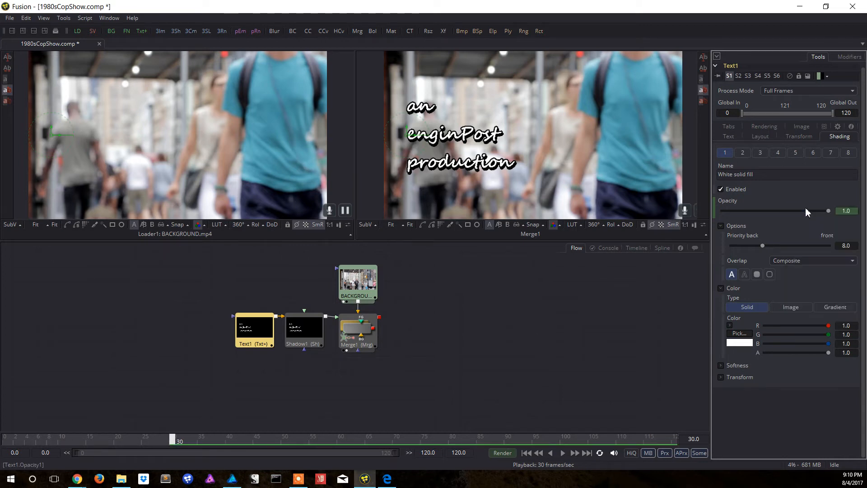
Set an opacity keyframe of 1.0 at frame 30 for the text's black outline
{"action": "left_click", "coordinate": [743, 152]}
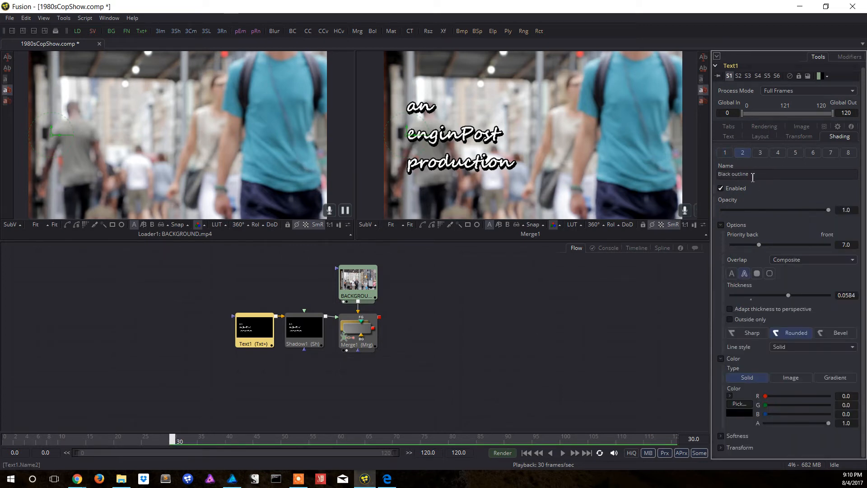
{"action": "left_click", "coordinate": [714, 203]}
{"action": "right_click", "coordinate": [762, 202]}
{"action": "left_click", "coordinate": [780, 207]}
Go to frame 29 and lower the black outline's opacity to 0.0
{"action": "left_click_drag", "start_coordinate": [177, 444], "coordinate": [112, 445]}
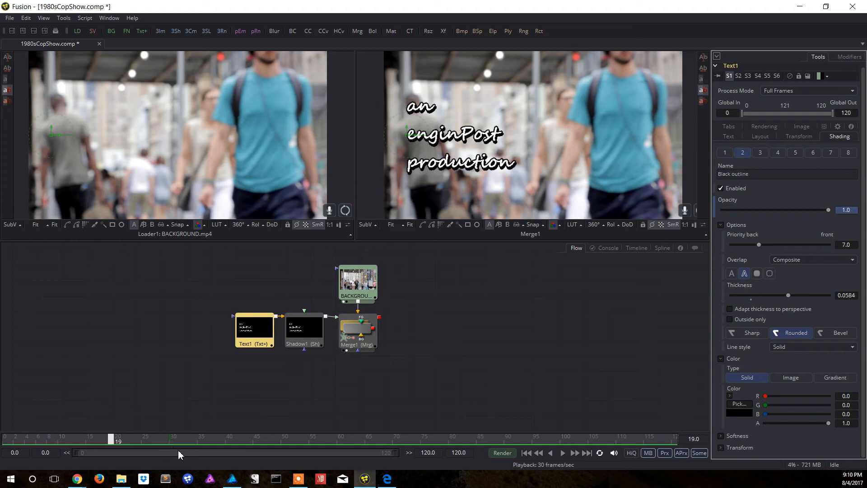
{"action": "left_click", "coordinate": [683, 441]}
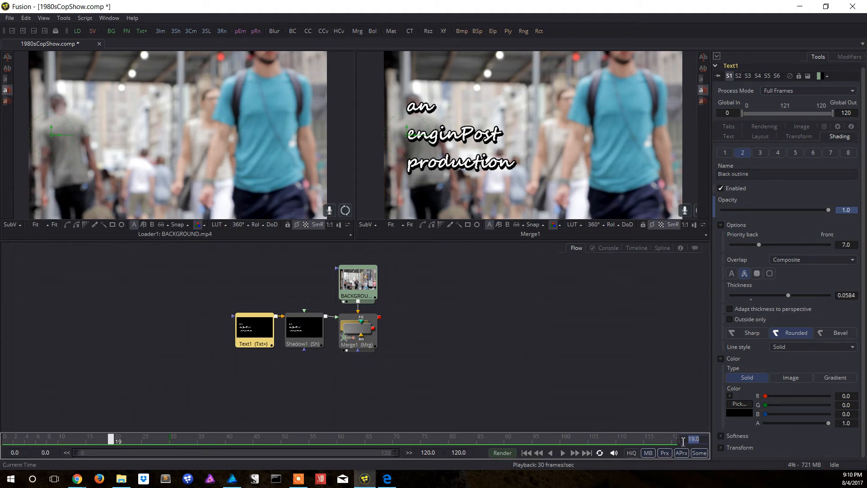
{"action": "type", "text": "29"}
{"action": "key", "text": "Return"}
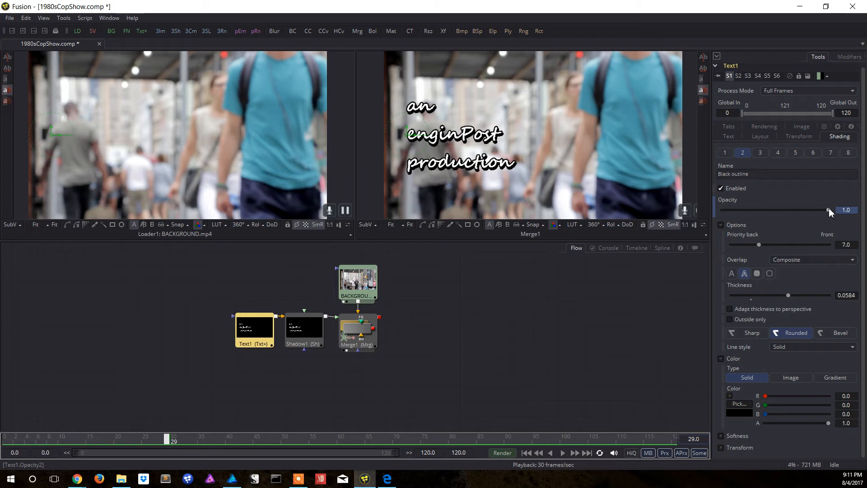
{"action": "left_click_drag", "start_coordinate": [828, 210], "coordinate": [722, 210]}
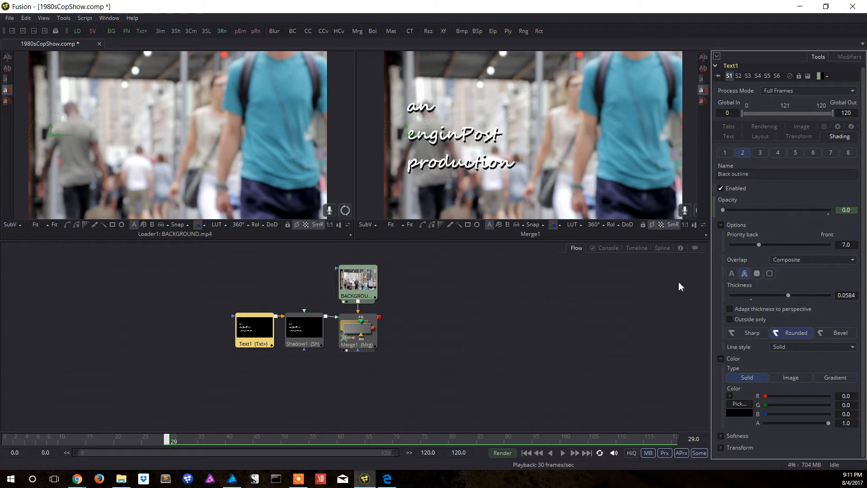
Lower the white solid fill's opacity to 0.0 at frame 29 and scrub forward to check the title's appearance
{"action": "left_click_drag", "start_coordinate": [166, 441], "coordinate": [133, 441]}
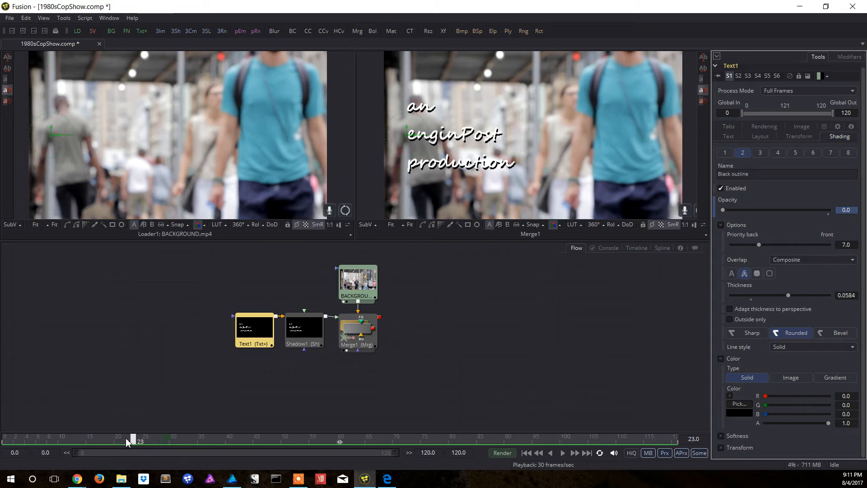
{"action": "left_click_drag", "start_coordinate": [135, 441], "coordinate": [167, 442]}
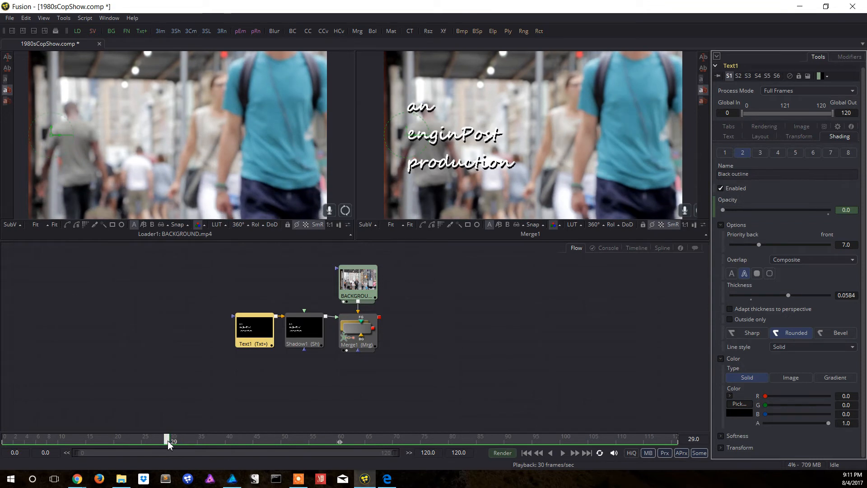
{"action": "left_click", "coordinate": [726, 154]}
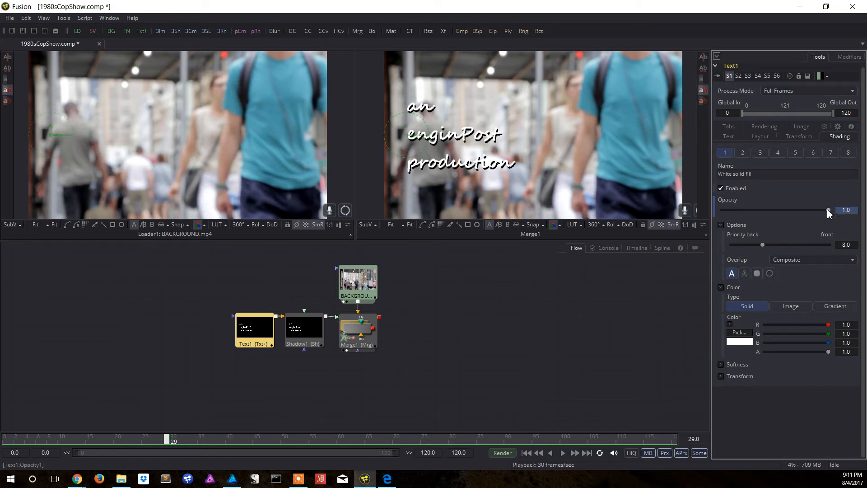
{"action": "left_click_drag", "start_coordinate": [829, 211], "coordinate": [722, 211]}
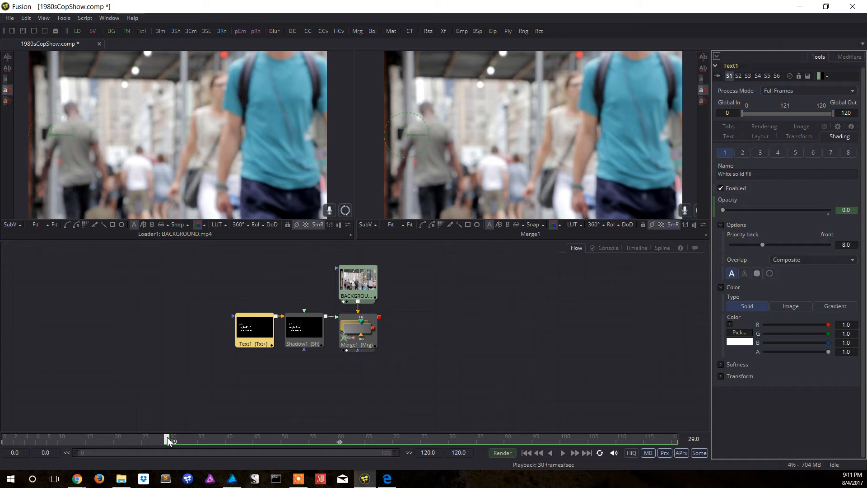
{"action": "left_click_drag", "start_coordinate": [168, 440], "coordinate": [294, 438]}
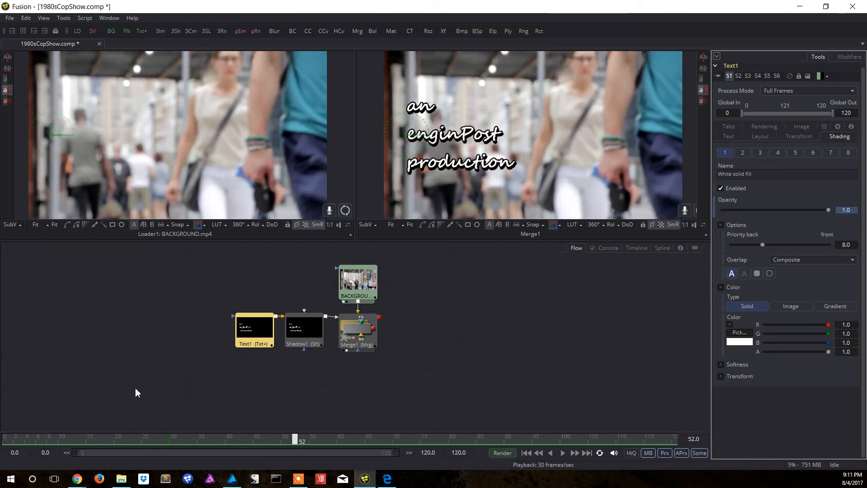
Save the composition and play it from the start to preview the title popping on
{"action": "left_click", "coordinate": [9, 18]}
{"action": "left_click", "coordinate": [27, 69]}
{"action": "left_click", "coordinate": [526, 453]}
{"action": "left_click", "coordinate": [563, 453]}
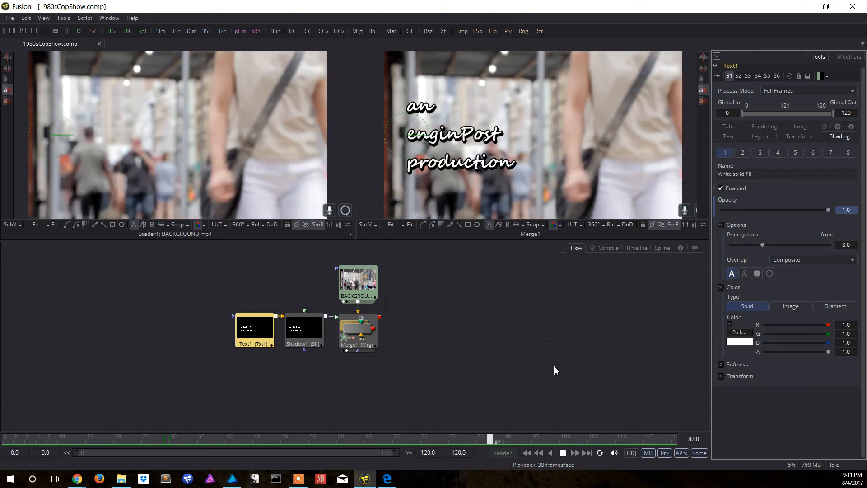
{"action": "left_click", "coordinate": [563, 453]}
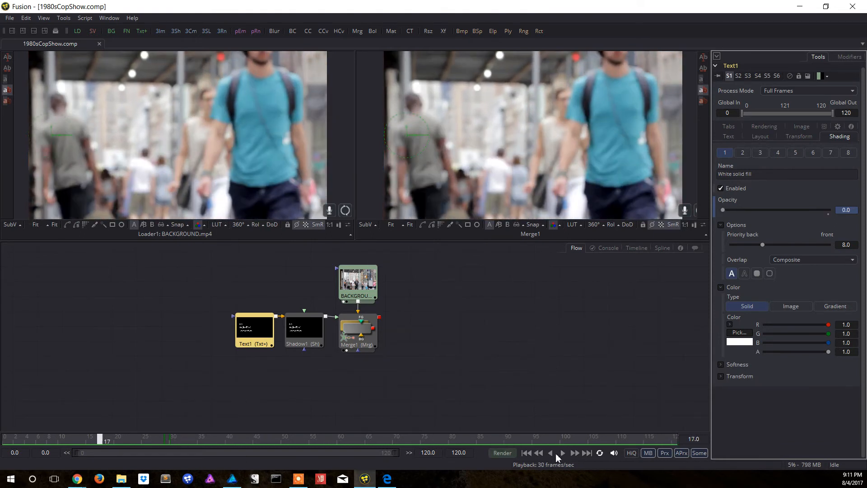
Keyframe the opacity of both the white solid fill and the black outline at 1.0 on frame 90
{"action": "left_click", "coordinate": [527, 454]}
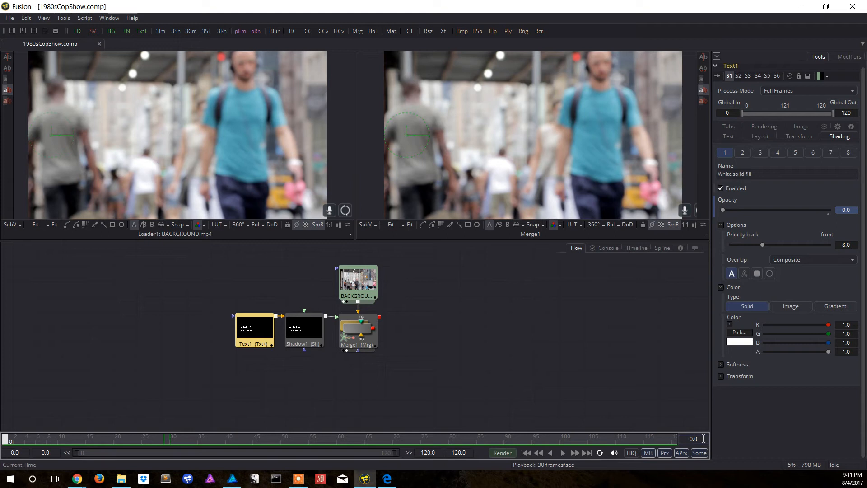
{"action": "key", "text": "Return"}
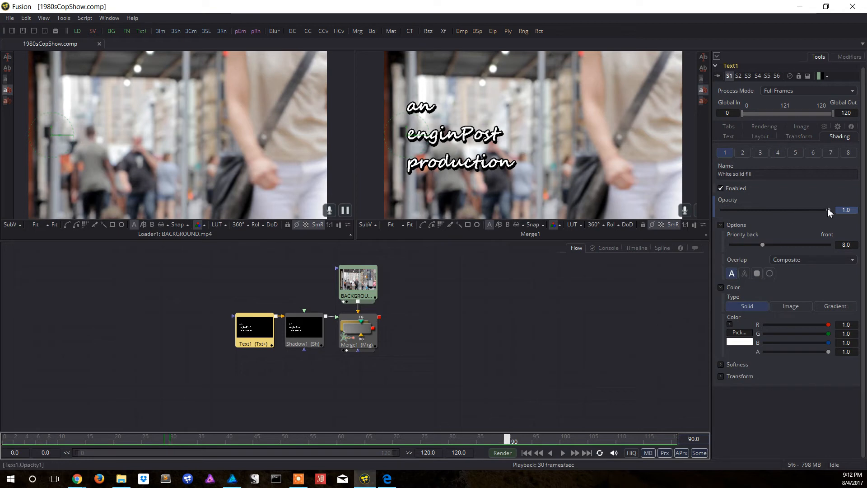
{"action": "mouse_move", "coordinate": [829, 212]}
{"action": "left_mouse_down"}
{"action": "mouse_move", "coordinate": [803, 210]}
{"action": "mouse_move", "coordinate": [829, 211]}
{"action": "left_mouse_up"}
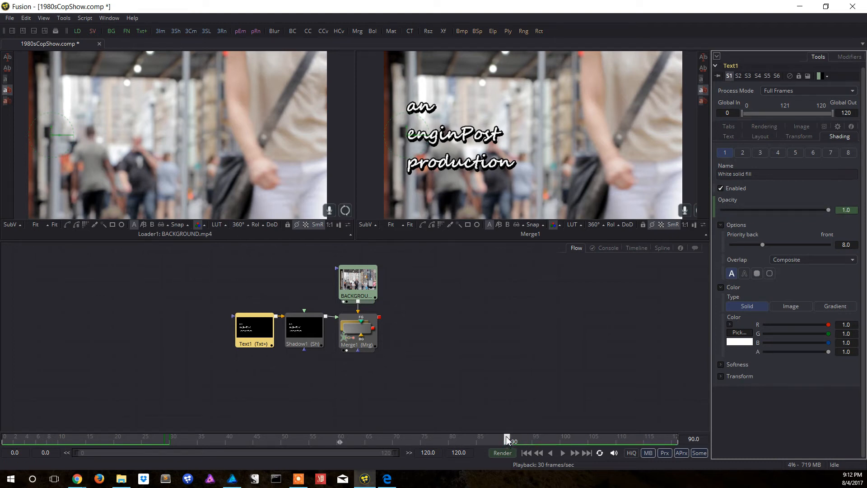
{"action": "left_click", "coordinate": [743, 153]}
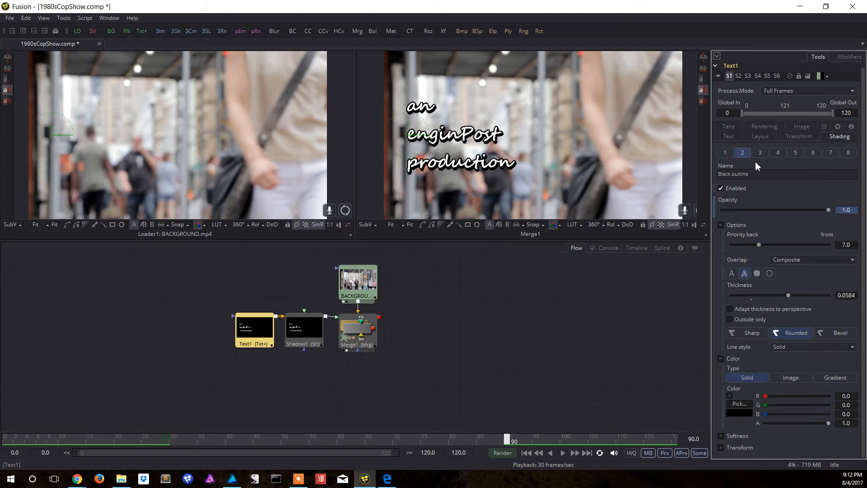
{"action": "left_click", "coordinate": [829, 210]}
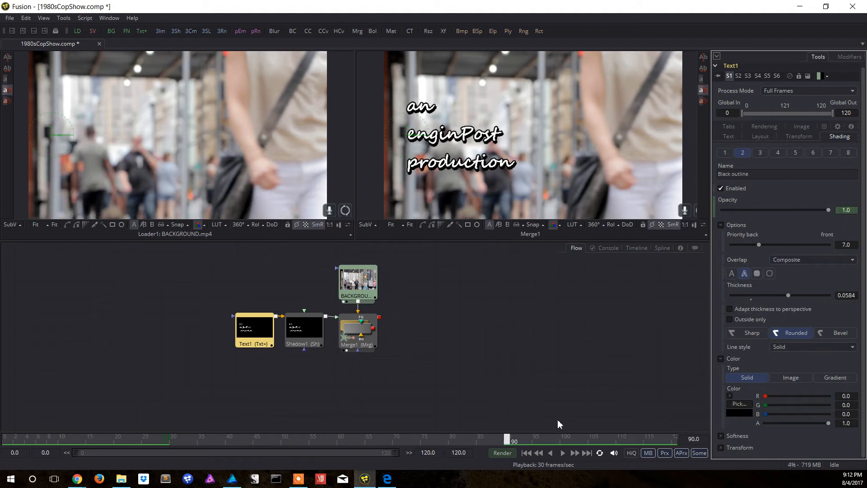
Try a fade-out by setting the black outline's and white fill's opacity to 0.0 at frame 100
{"action": "left_click_drag", "start_coordinate": [508, 440], "coordinate": [566, 441]}
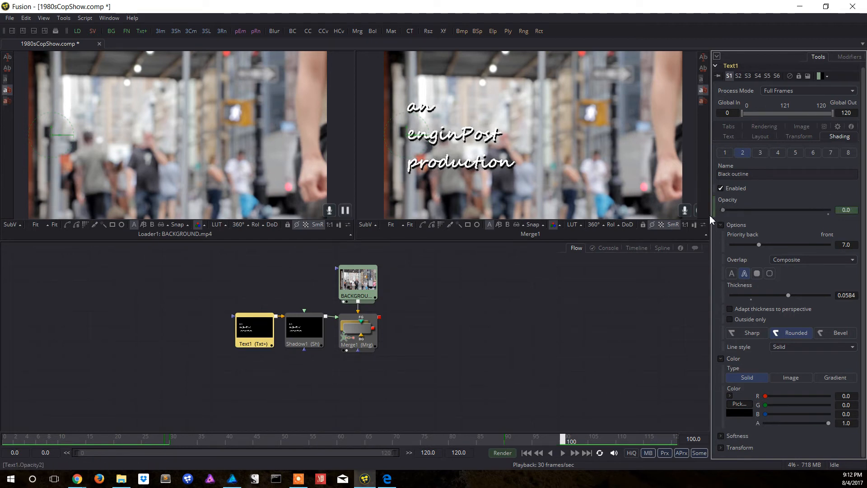
{"action": "left_click", "coordinate": [725, 153]}
{"action": "left_click_drag", "start_coordinate": [828, 209], "coordinate": [723, 210]}
Save the composition and play it from the start to preview the title's fade-out
{"action": "left_click_drag", "start_coordinate": [564, 442], "coordinate": [458, 442]}
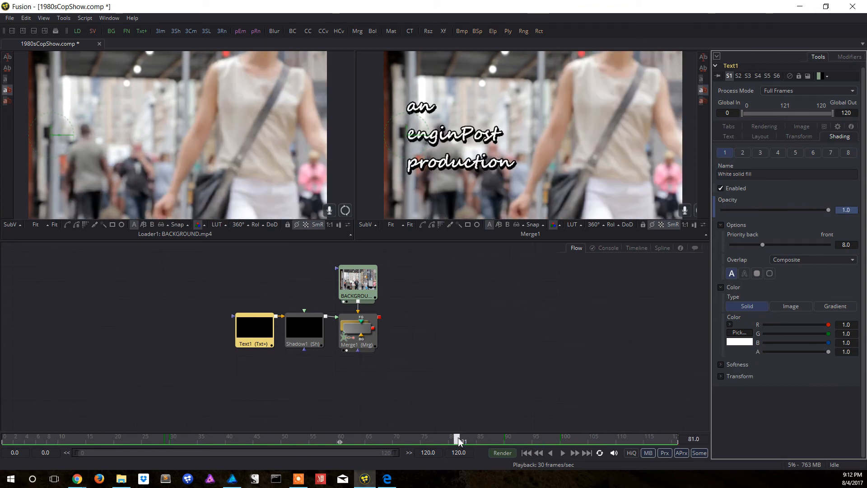
{"action": "key", "text": "ctrl+s"}
{"action": "left_click", "coordinate": [526, 453]}
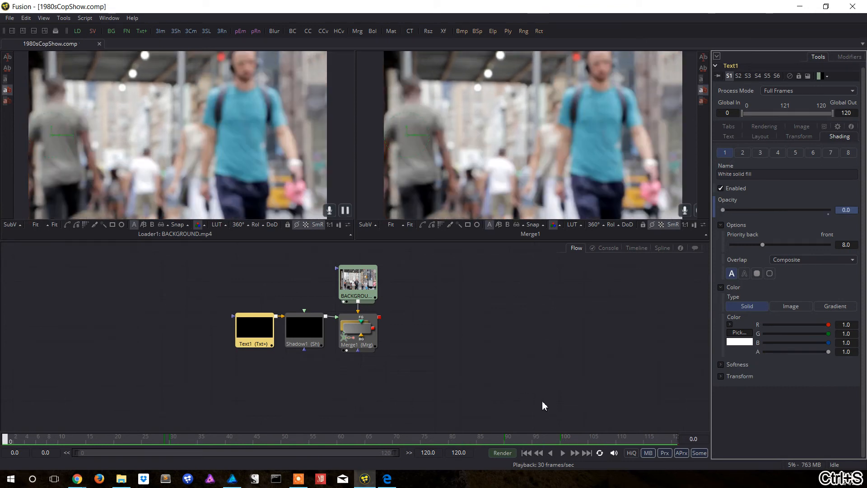
{"action": "key", "text": "space"}
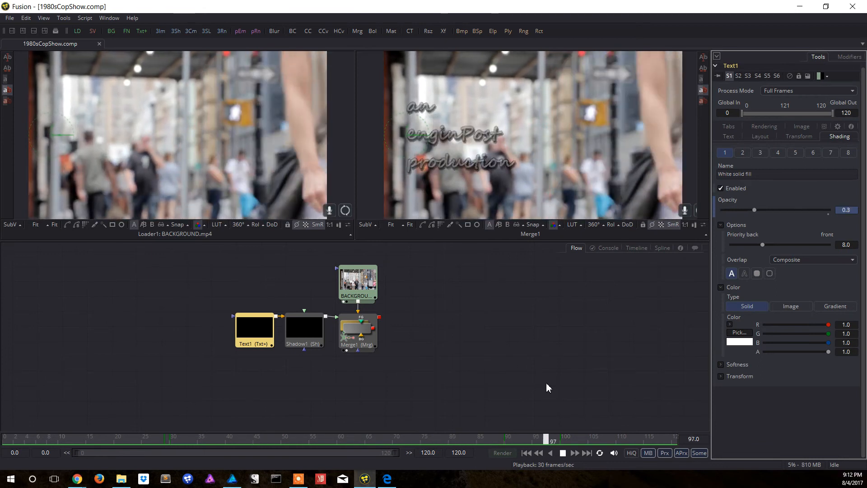
{"action": "key", "text": "alt+space"}
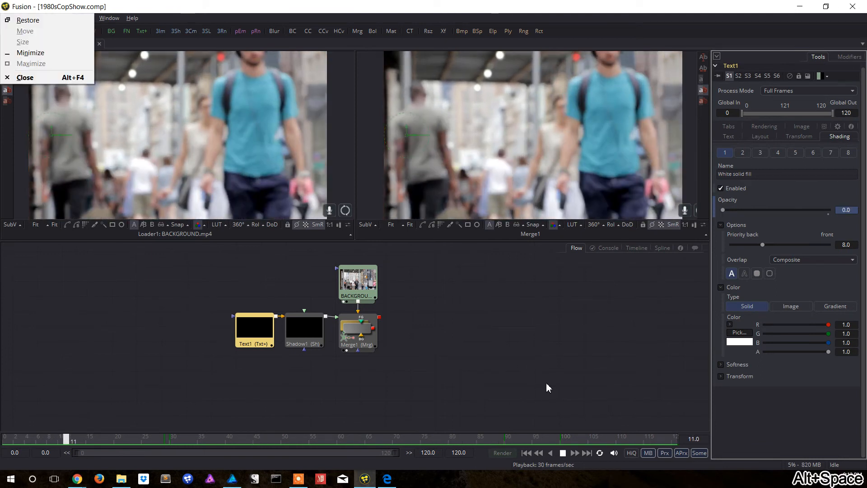
{"action": "key", "text": "Escape"}
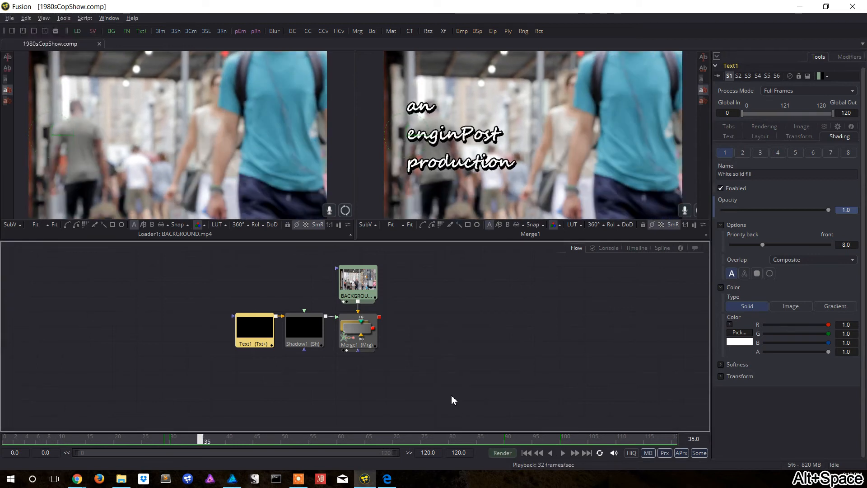
{"action": "key", "text": "ctrl+s"}
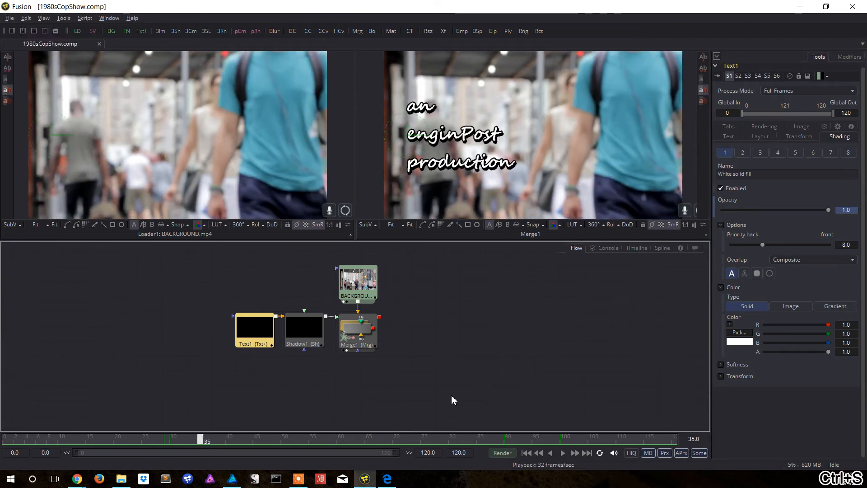
Remove the opacity keyframes at frame 100 from the white solid fill and the black outline
{"action": "left_click", "coordinate": [564, 442]}
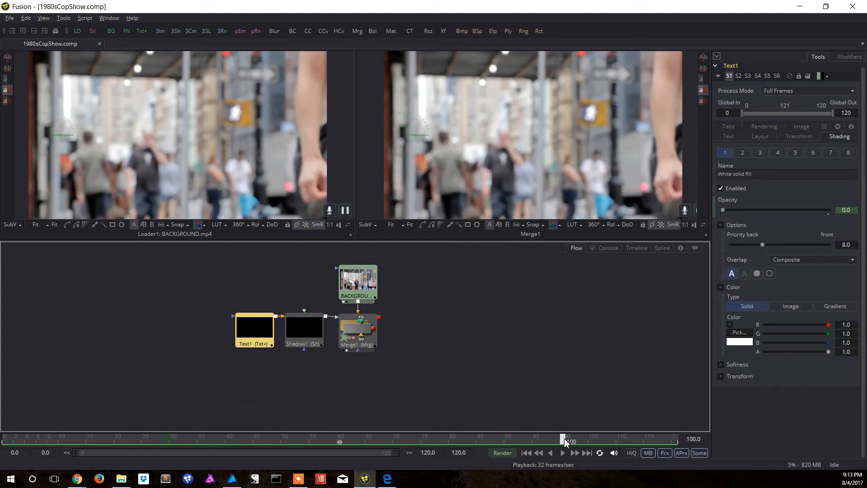
{"action": "right_click", "coordinate": [758, 205]}
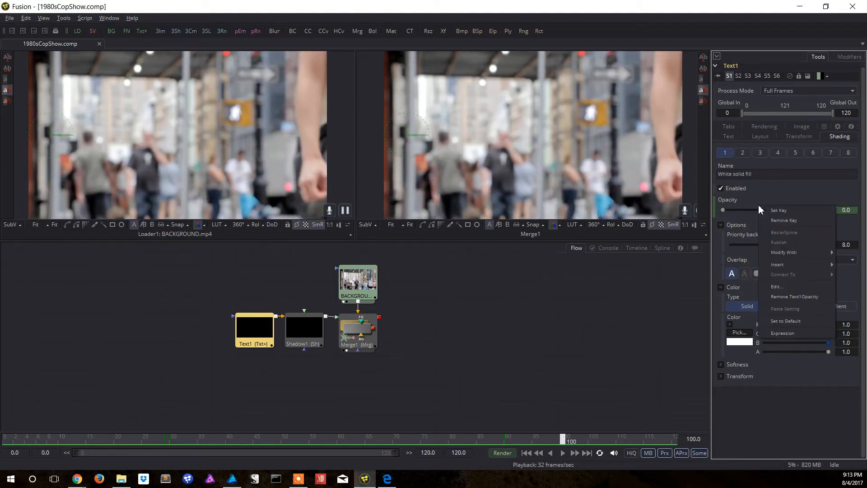
{"action": "left_click", "coordinate": [784, 220]}
{"action": "left_click", "coordinate": [743, 152]}
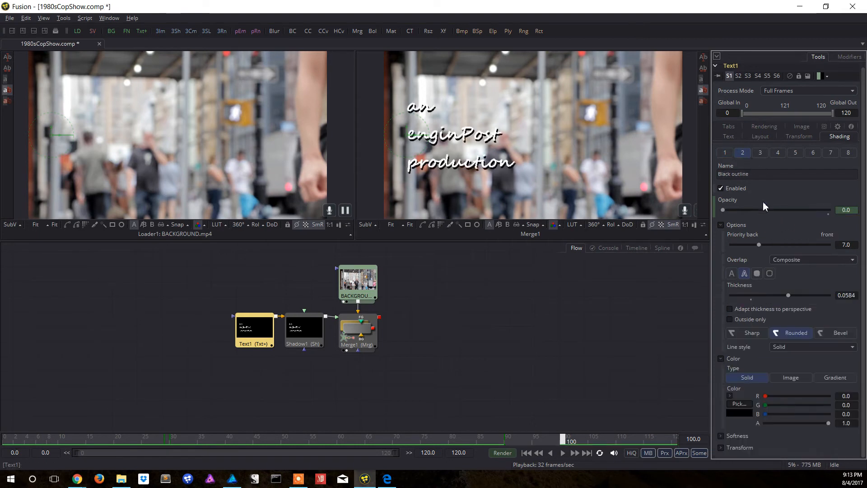
{"action": "right_click", "coordinate": [764, 209]}
{"action": "left_click", "coordinate": [788, 227]}
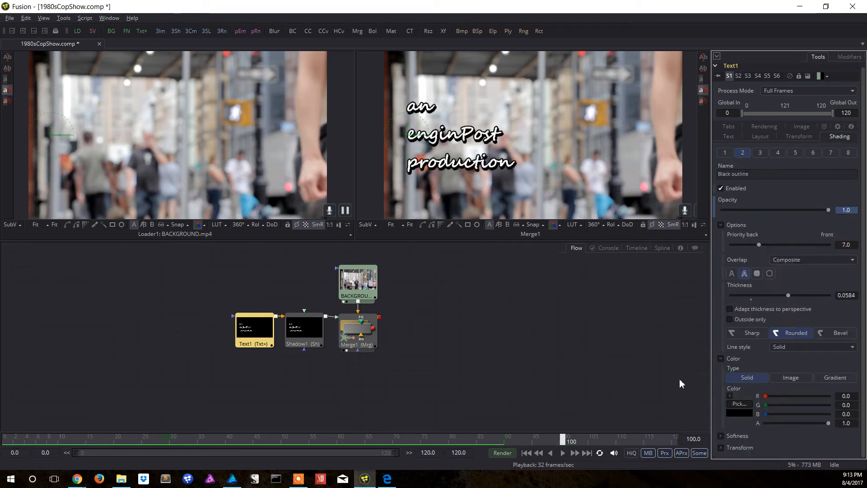
Set the opacity of the black outline and the white solid fill to 0.0 at frame 110
{"action": "left_click", "coordinate": [590, 444]}
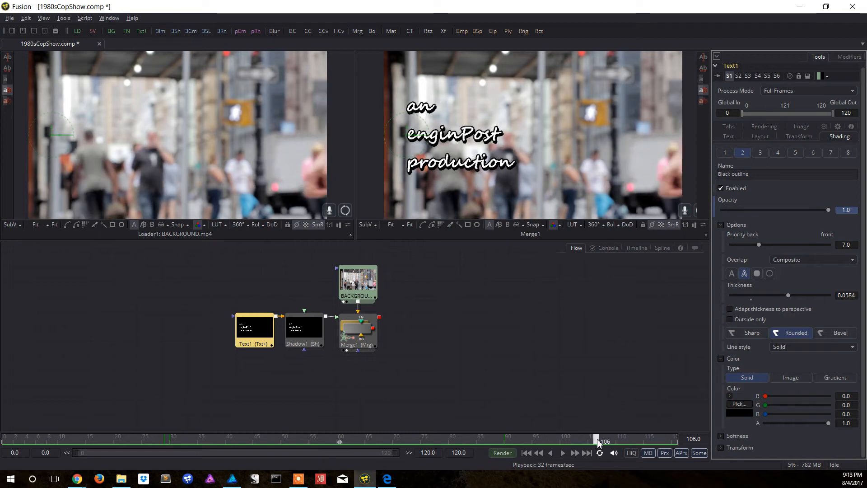
{"action": "left_click_drag", "start_coordinate": [592, 443], "coordinate": [623, 444]}
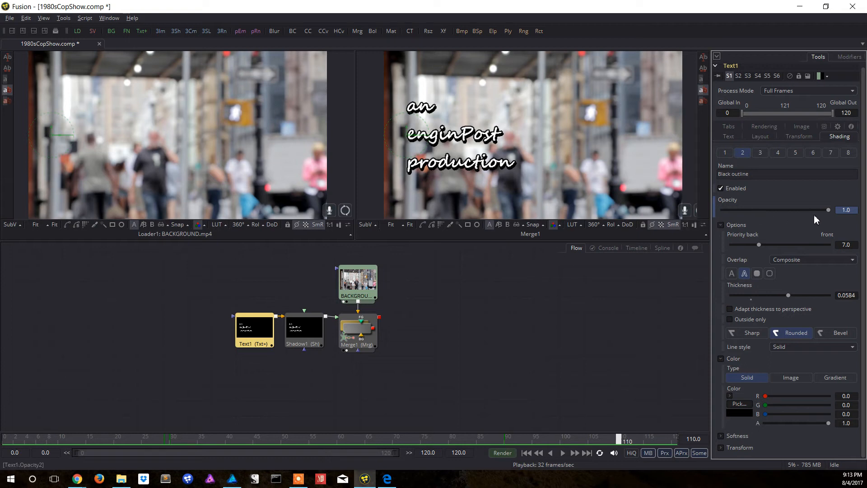
{"action": "left_click_drag", "start_coordinate": [828, 210], "coordinate": [723, 210]}
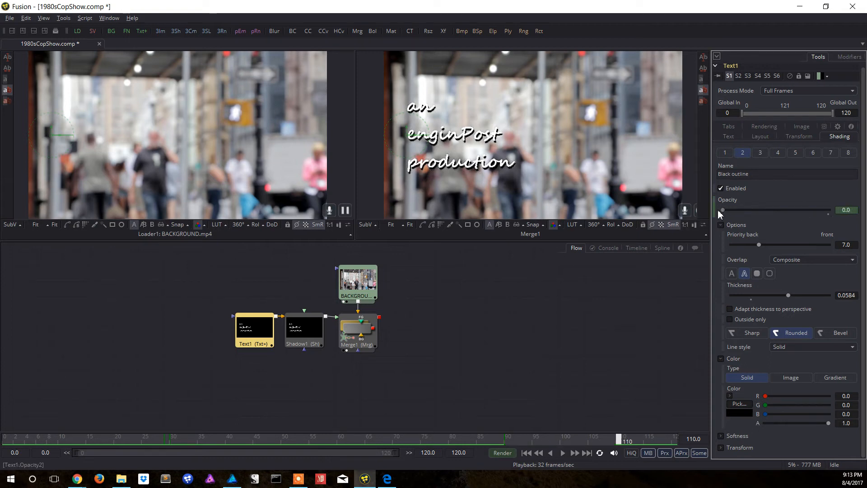
{"action": "left_click", "coordinate": [722, 154]}
{"action": "left_click_drag", "start_coordinate": [828, 209], "coordinate": [718, 211]}
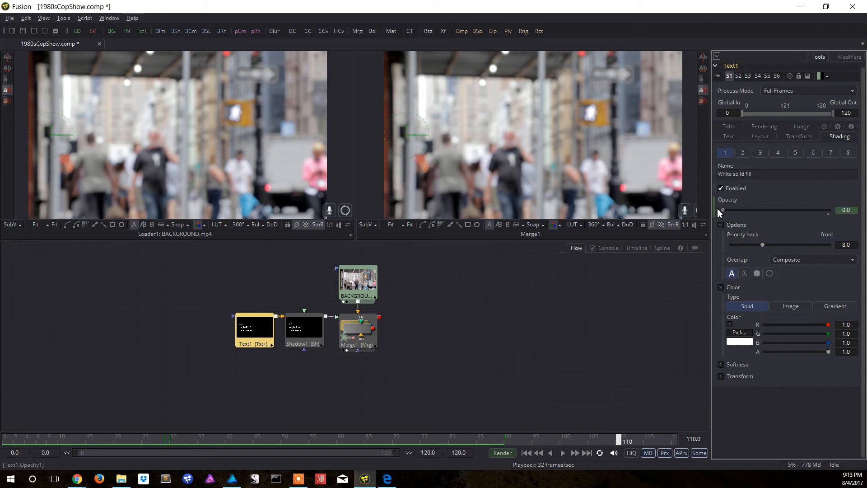
Save the composition and play it from the first frame to check the longer title fade-out
{"action": "key", "text": "ctrl+s"}
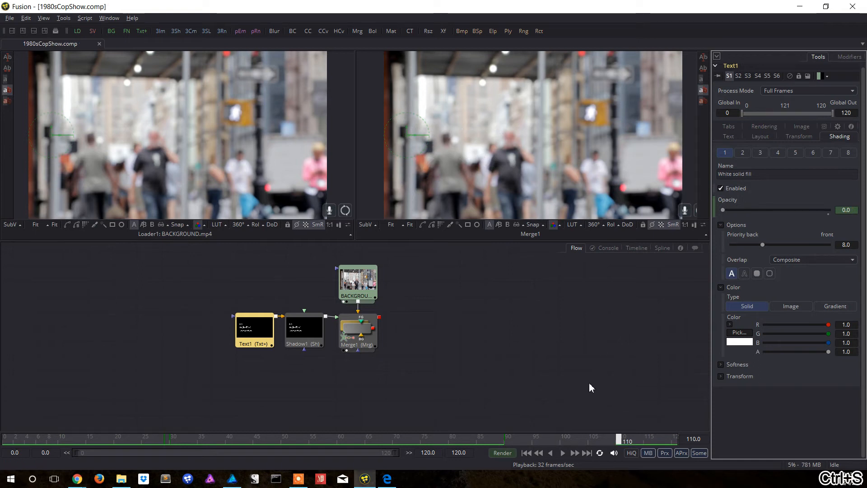
{"action": "left_click", "coordinate": [527, 453]}
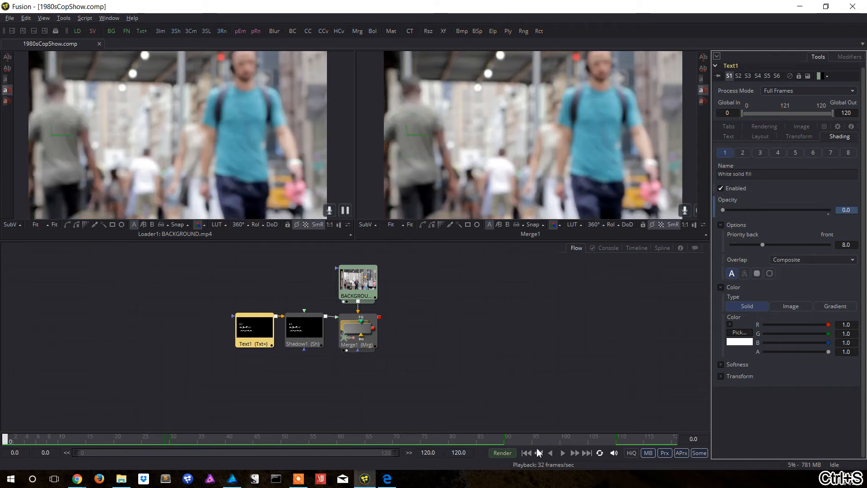
{"action": "left_click", "coordinate": [563, 453]}
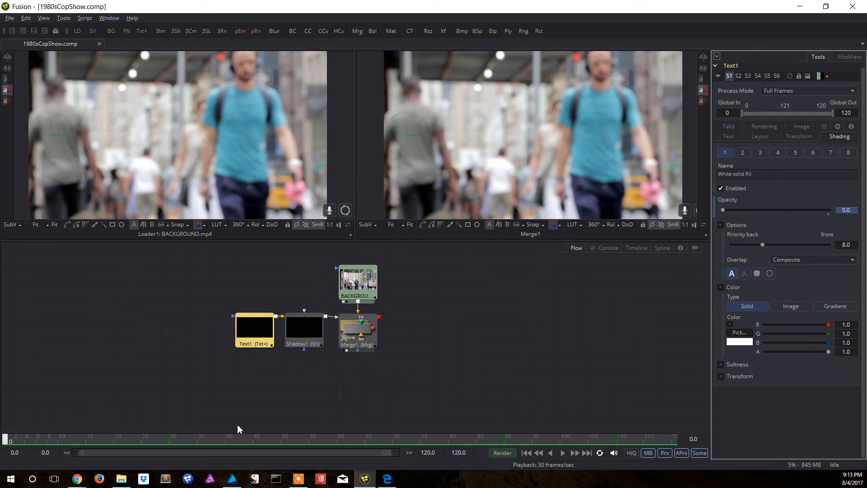
Go to frame 31, shift the Text1 and Shadow1 nodes together away from Merge1 to make room, and save the composition
{"action": "left_click", "coordinate": [177, 440]}
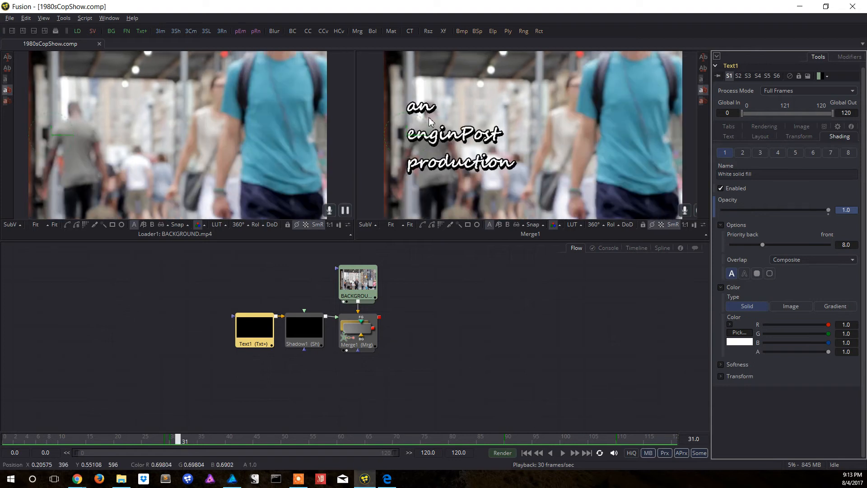
{"action": "left_click_drag", "start_coordinate": [211, 292], "coordinate": [324, 360]}
{"action": "left_click_drag", "start_coordinate": [312, 321], "coordinate": [248, 322]}
{"action": "left_click", "coordinate": [249, 321]}
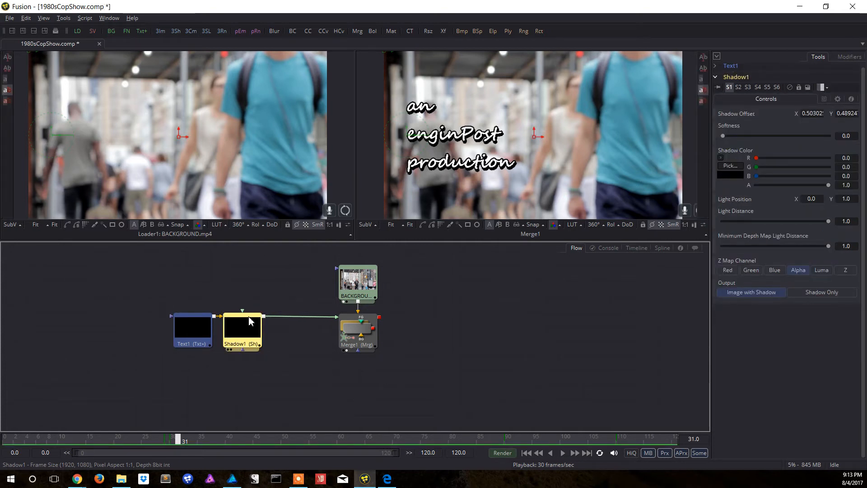
{"action": "key", "text": "ctrl+s"}
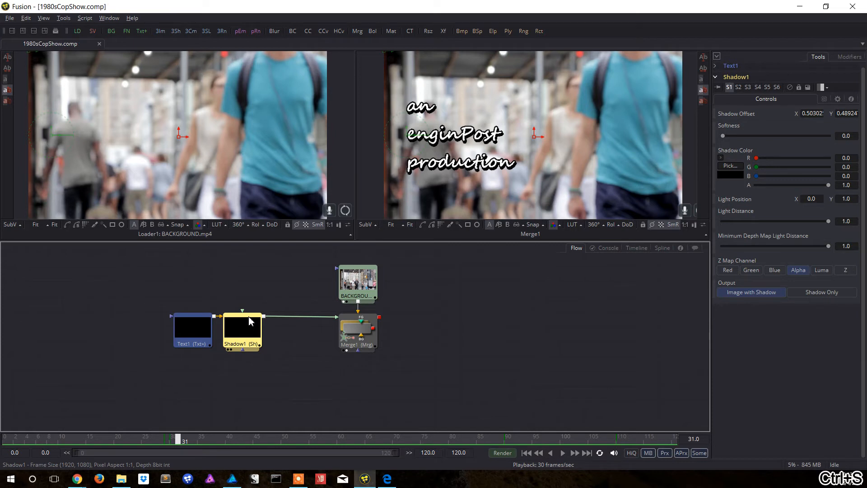
Insert a Displace node between Shadow1 and Merge1 and play the composition
{"action": "left_click", "coordinate": [275, 284]}
{"action": "left_click", "coordinate": [249, 321]}
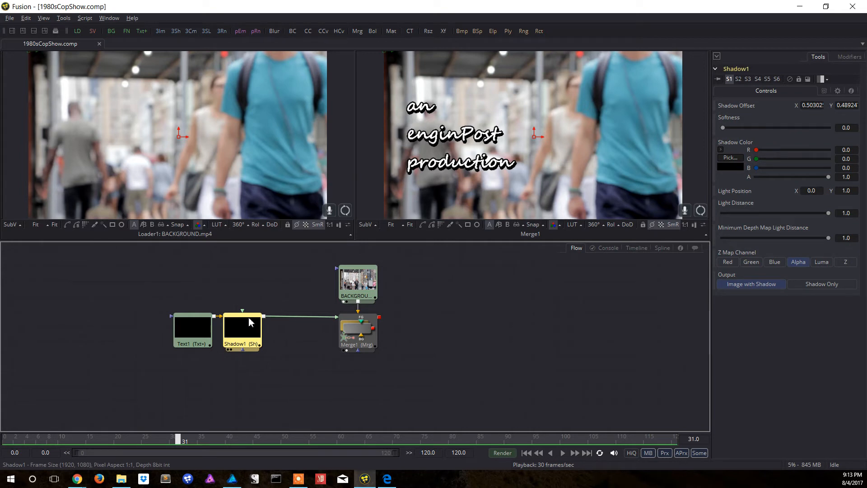
{"action": "key", "text": "ctrl+space"}
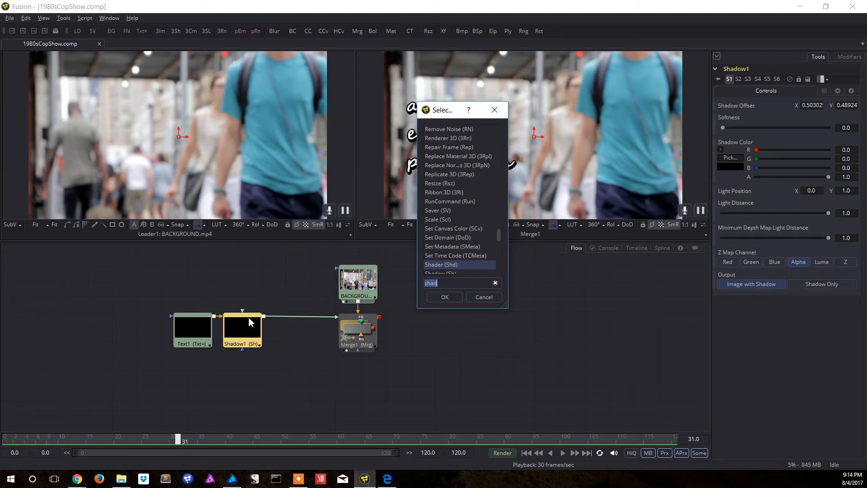
{"action": "type", "text": "displa"}
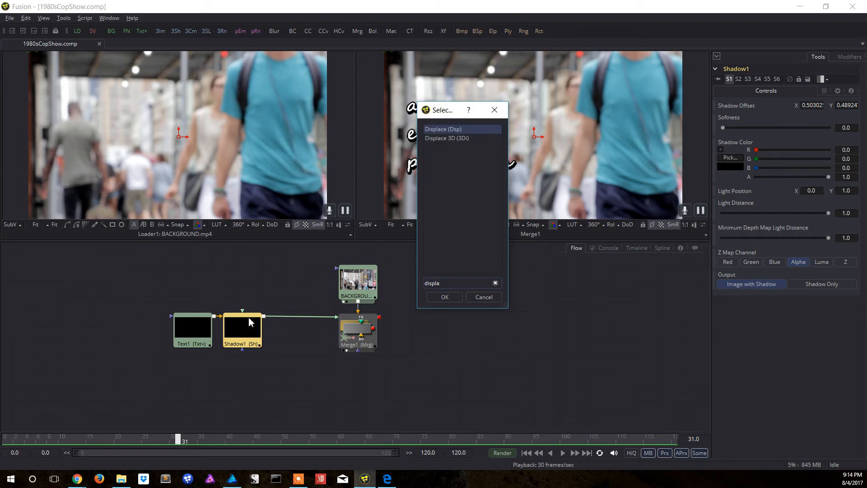
{"action": "key", "text": "Down"}
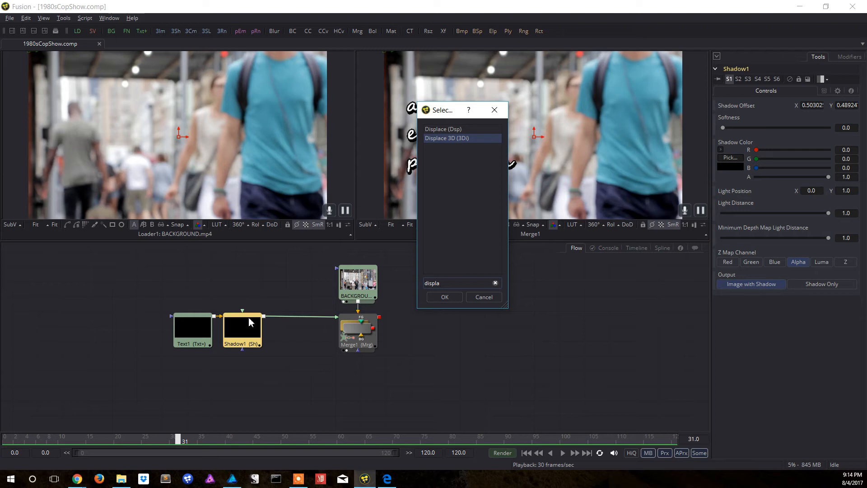
{"action": "key", "text": "Up"}
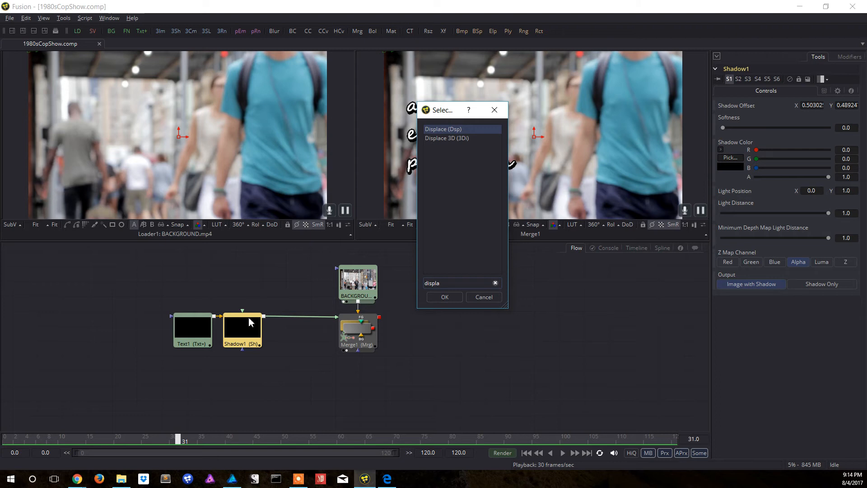
{"action": "key", "text": "Return"}
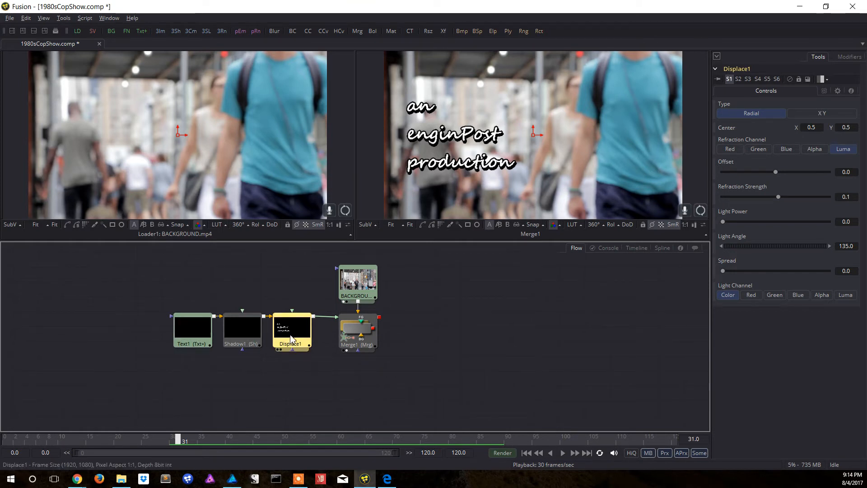
{"action": "mouse_move", "coordinate": [297, 331]}
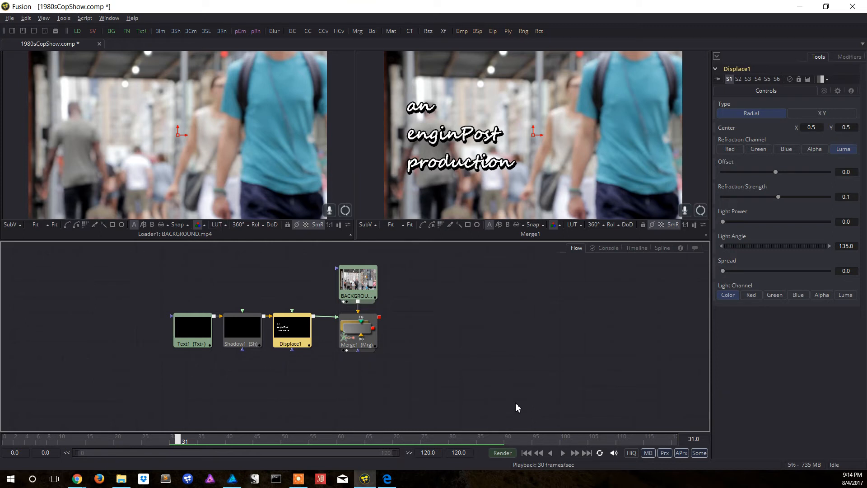
{"action": "key", "text": "space"}
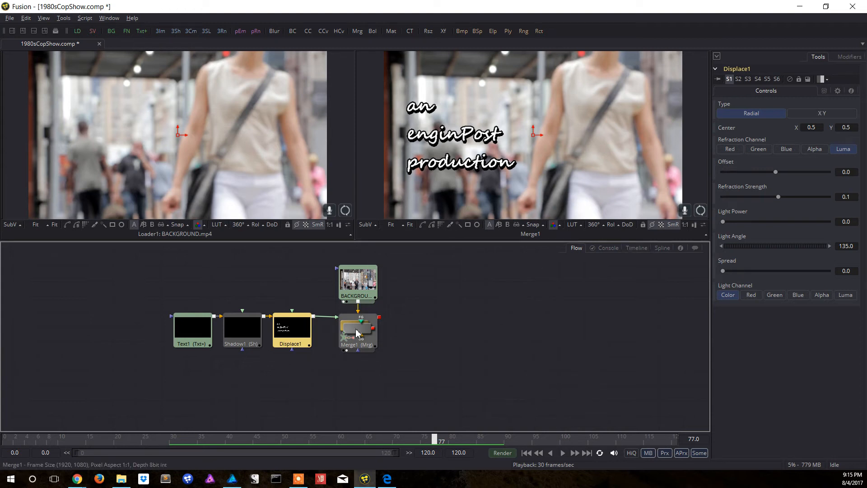
Add an unconnected FastNoise node above Displace1 and show its output in the viewer in place of the background footage
{"action": "left_click", "coordinate": [291, 278]}
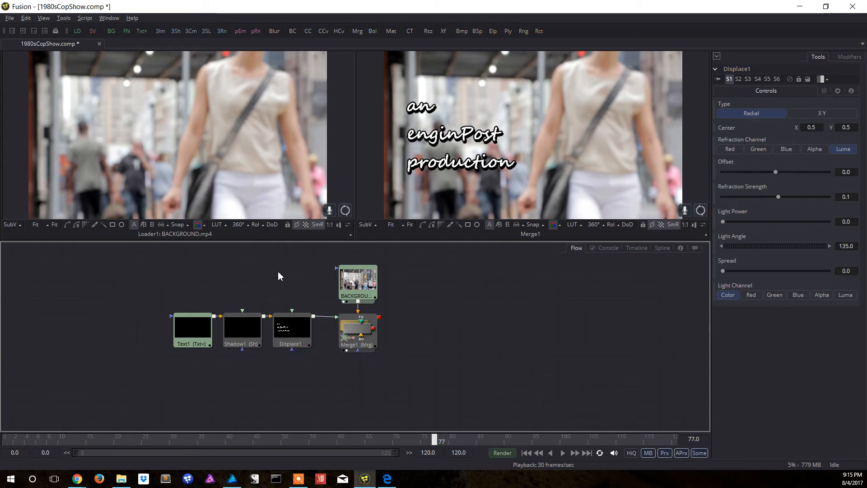
{"action": "key", "text": "ctrl+space"}
{"action": "type", "text": "nois"}
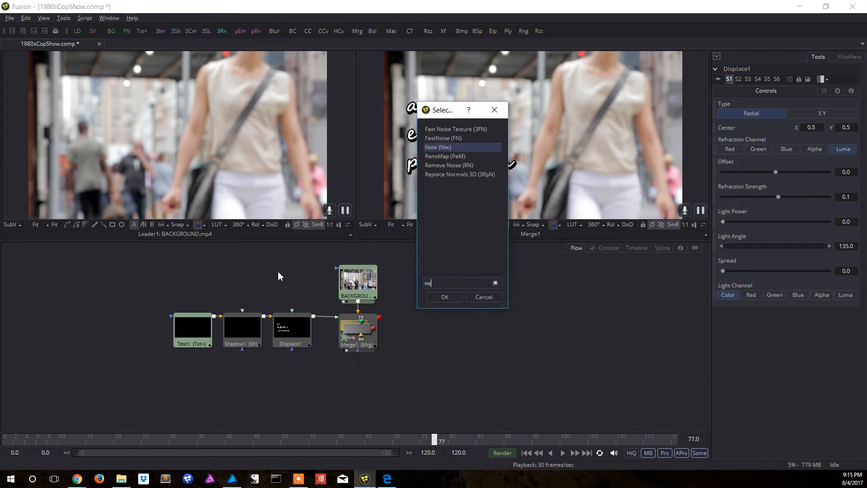
{"action": "key", "text": "Down"}
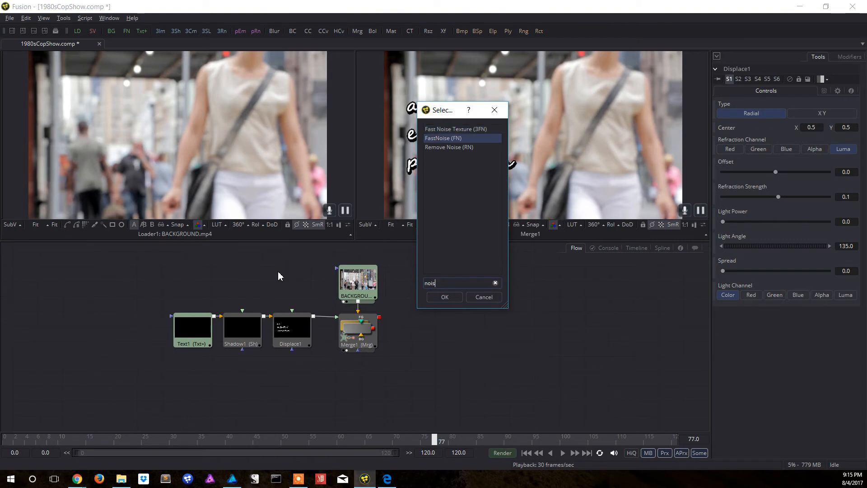
{"action": "key", "text": "Return"}
{"action": "left_click_drag", "start_coordinate": [295, 284], "coordinate": [295, 271]}
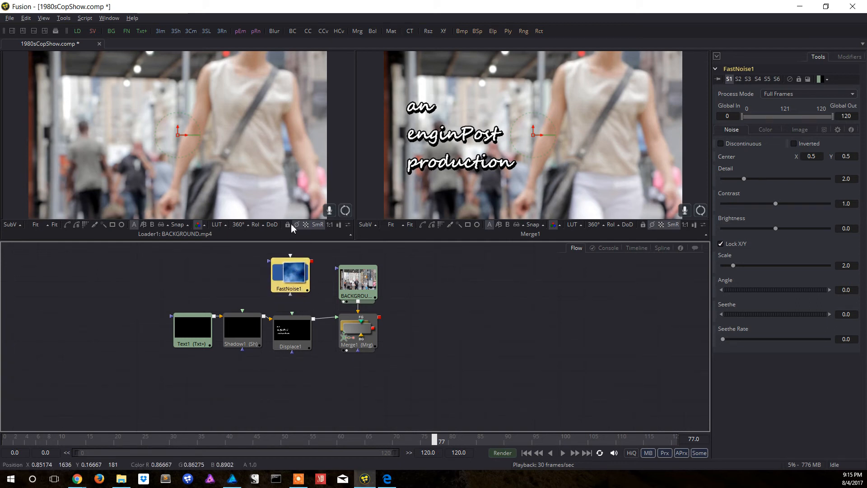
{"action": "left_click", "coordinate": [276, 295]}
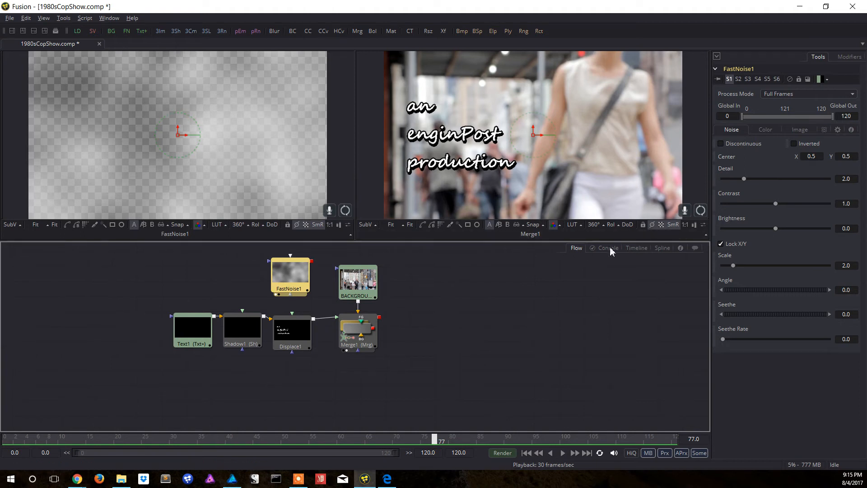
Set the FastNoise scale to about 9.66, contrast to 3.085, brightness to 0.444 and detail to 6.03
{"action": "left_click_drag", "start_coordinate": [733, 266], "coordinate": [774, 267]}
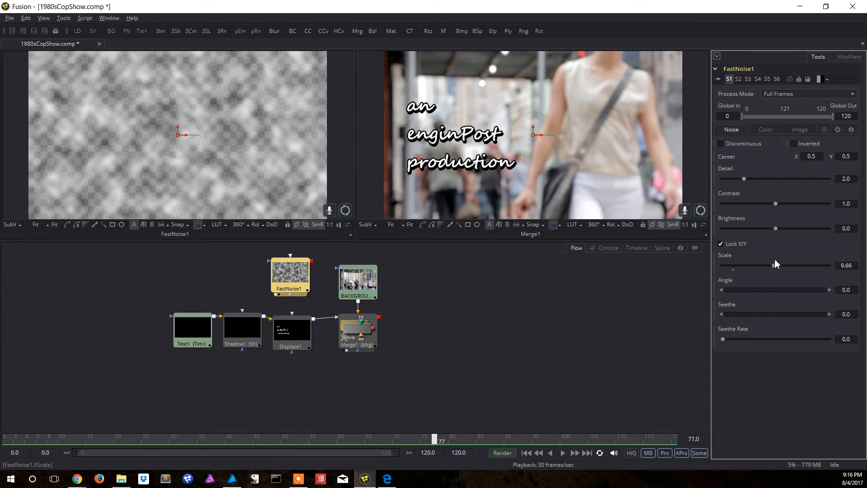
{"action": "left_click_drag", "start_coordinate": [777, 204], "coordinate": [798, 228]}
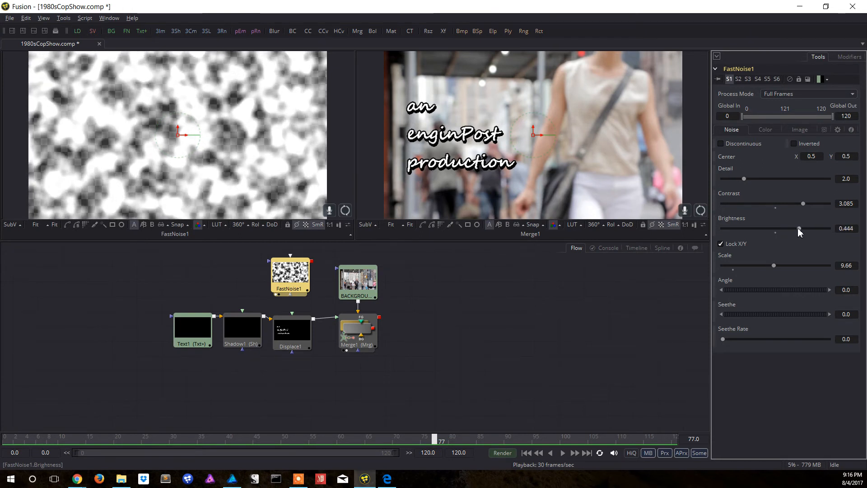
{"action": "left_click_drag", "start_coordinate": [750, 180], "coordinate": [790, 180]}
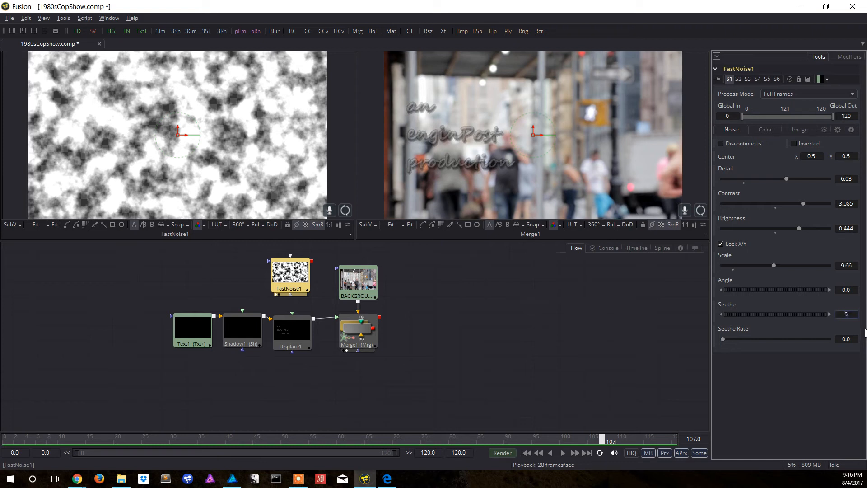
Try a Seethe of 3.0 with a Seethe Rate of 5.0 on FastNoise1 and preview the noise motion
{"action": "left_click", "coordinate": [856, 340]}
{"action": "type", "text": "5"}
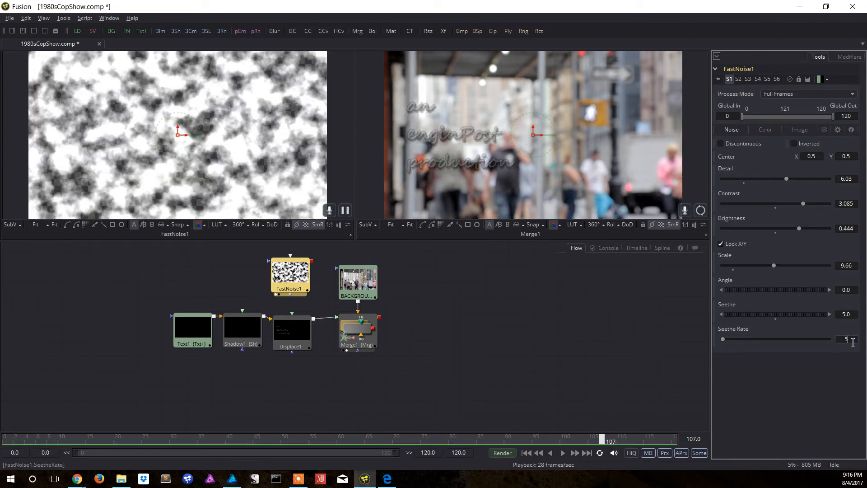
{"action": "left_click", "coordinate": [836, 315]}
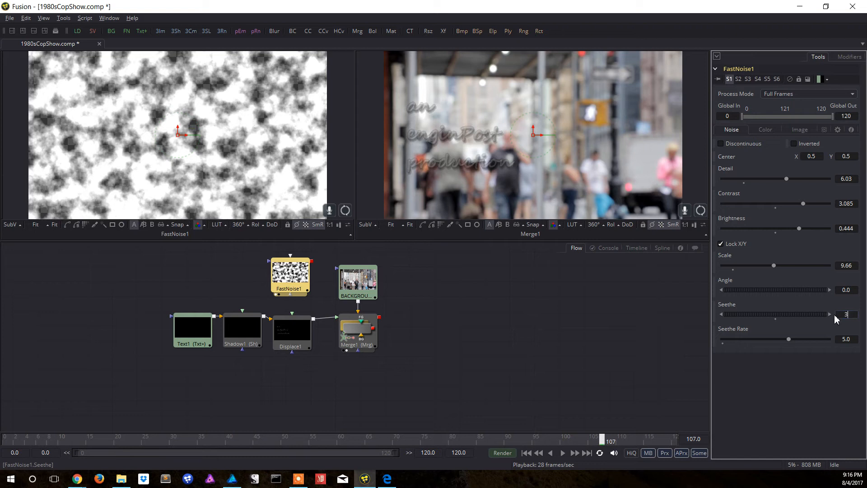
{"action": "key", "text": "Return"}
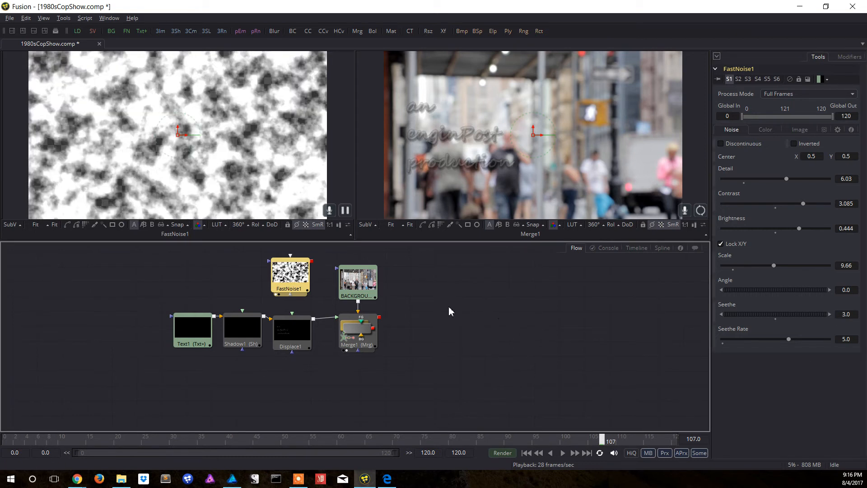
{"action": "key", "text": "space"}
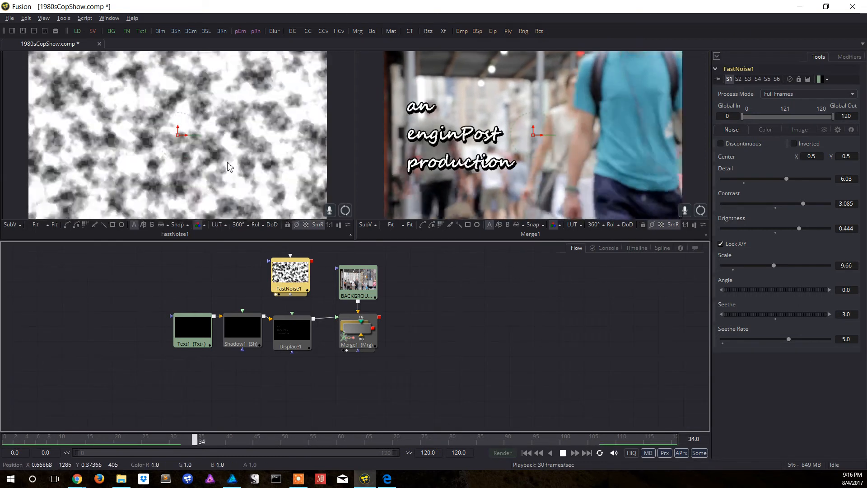
{"action": "key", "text": "space"}
Set FastNoise1's Seethe to 1.0, preview it with a Seethe Rate of 3.0, and reduce the rate to about 1.5
{"action": "left_click", "coordinate": [845, 315]}
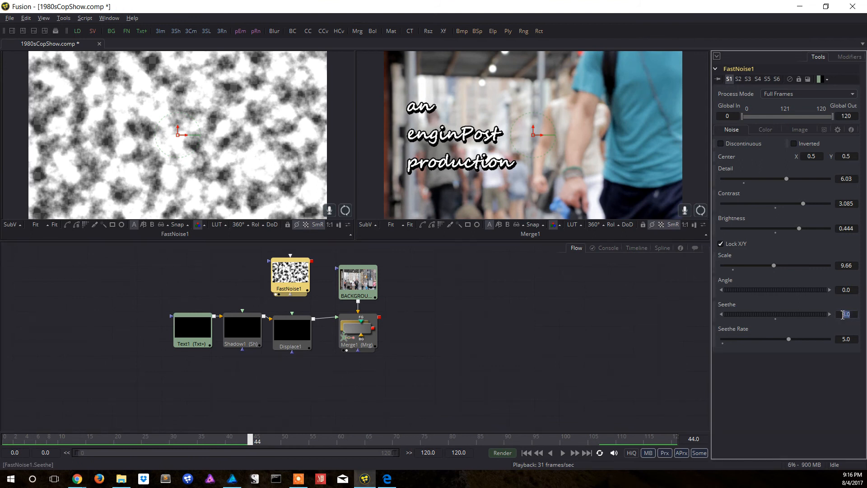
{"action": "type", "text": "1"}
{"action": "left_click", "coordinate": [834, 339]}
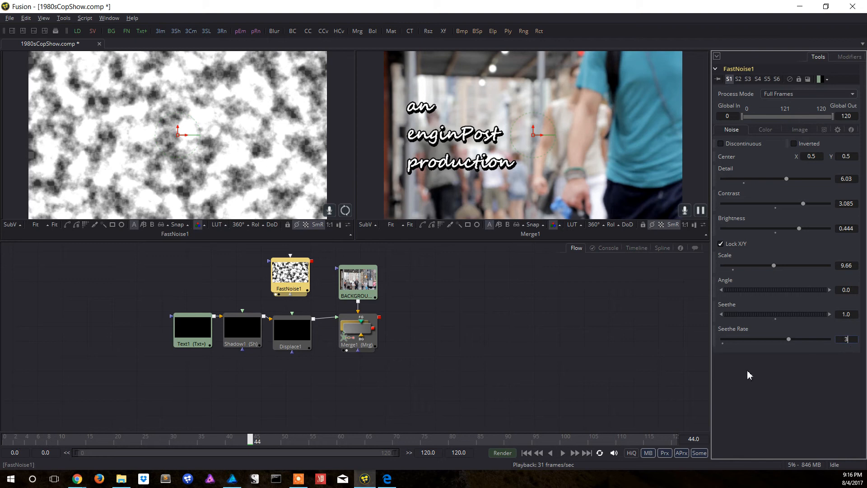
{"action": "key", "text": "Return"}
{"action": "key", "text": "space"}
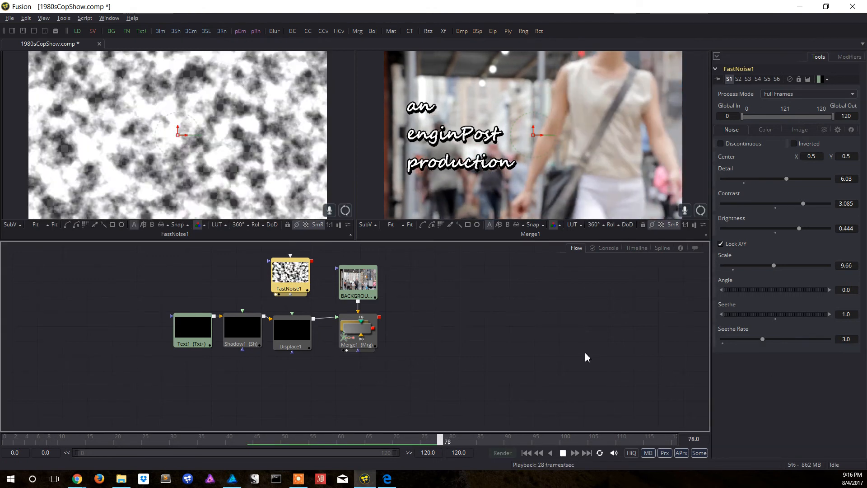
{"action": "key", "text": "space"}
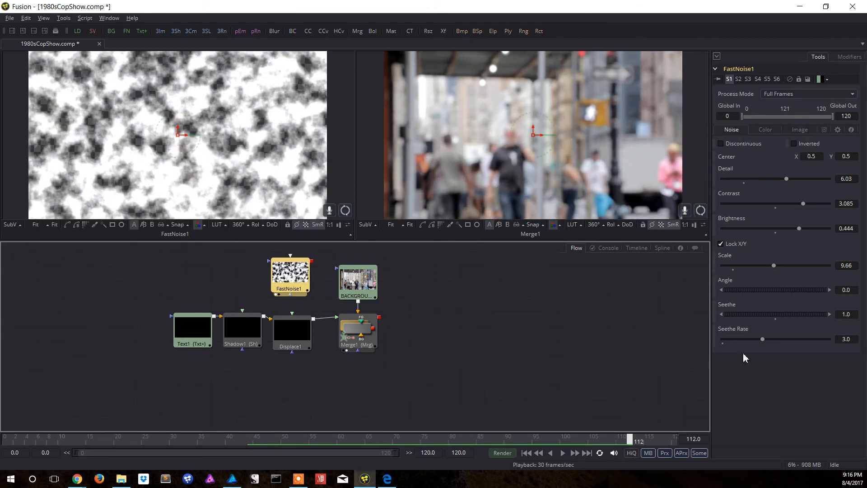
{"action": "left_click_drag", "start_coordinate": [762, 342], "coordinate": [744, 340]}
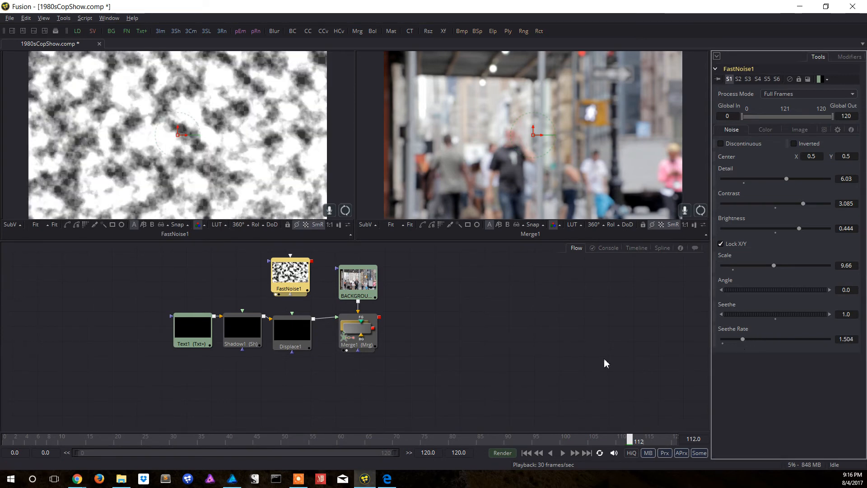
Try a Seethe Rate of about 0.171 on FastNoise1 and preview the slower noise motion
{"action": "key", "text": "space"}
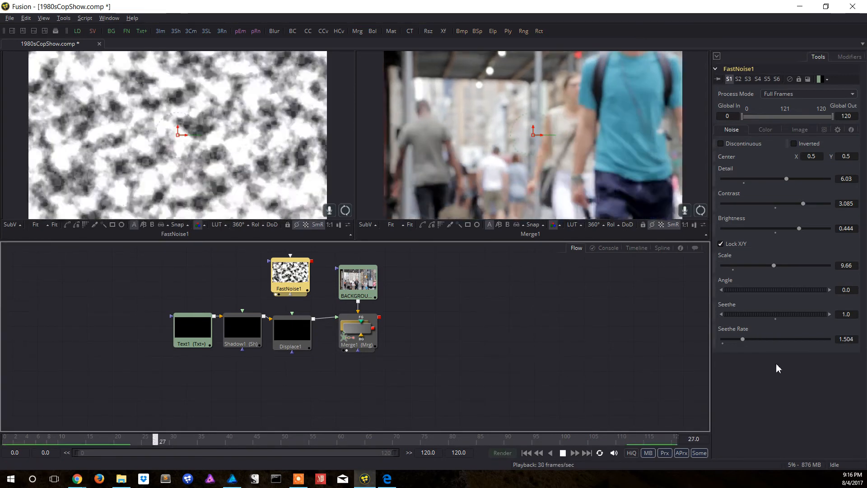
{"action": "left_click_drag", "start_coordinate": [744, 340], "coordinate": [725, 341]}
{"action": "key", "text": "space"}
{"action": "key", "text": "space"}
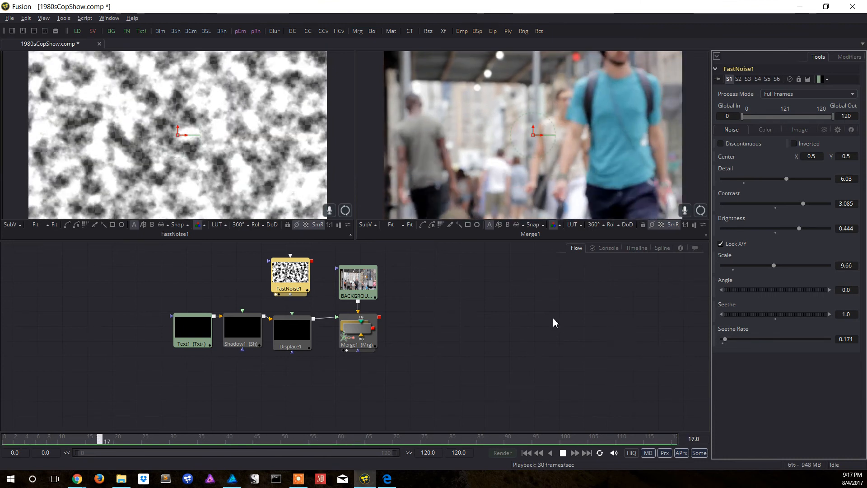
{"action": "key", "text": "space"}
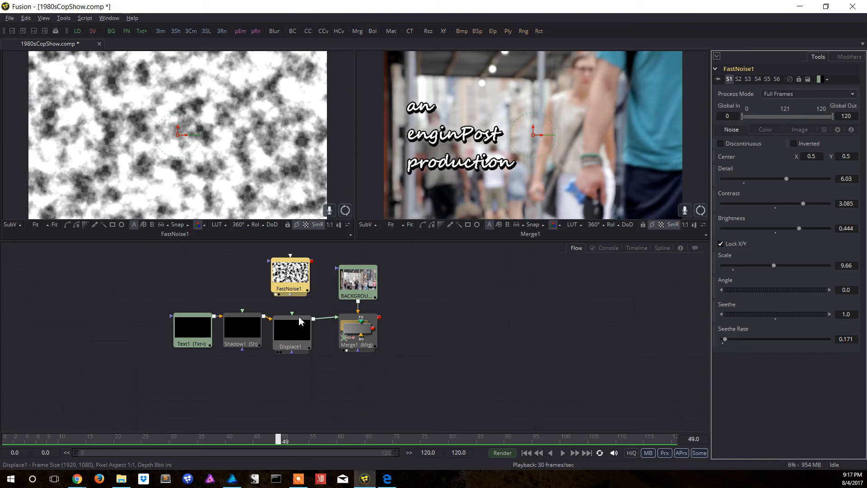
Connect FastNoise1's output to Displace1's Foreground input, preview the displaced credit text and save the composition
{"action": "key", "text": "ctrl+s"}
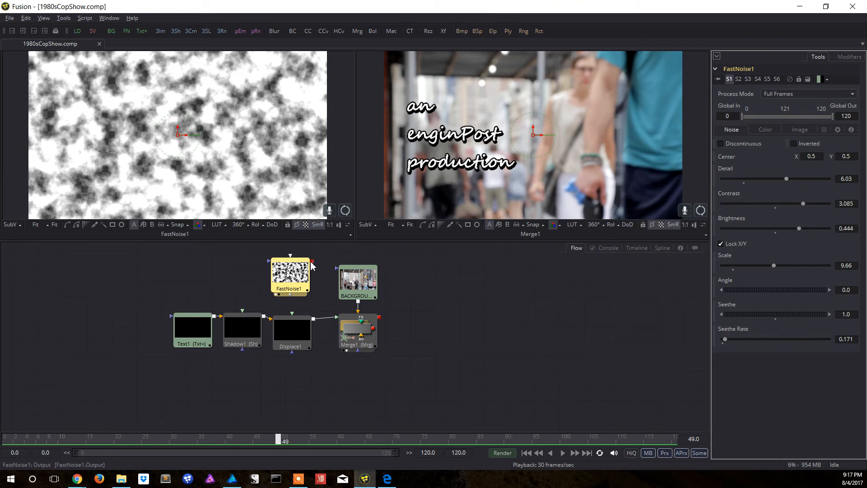
{"action": "left_click_drag", "start_coordinate": [312, 262], "coordinate": [296, 334]}
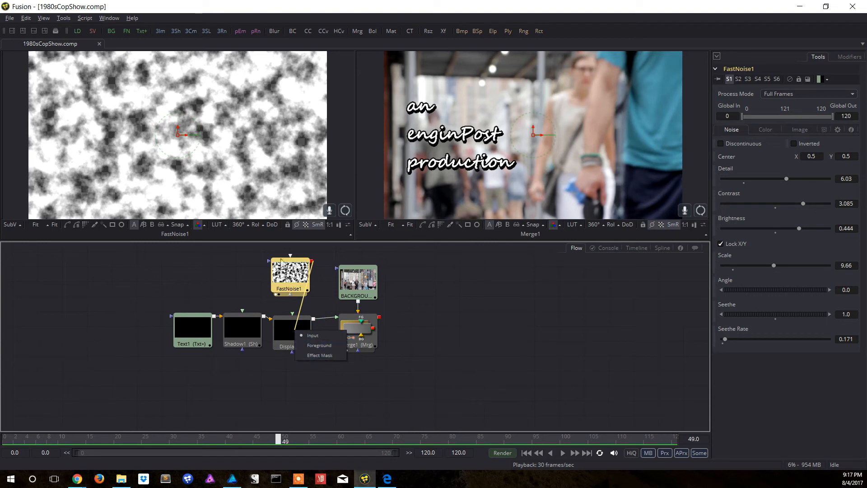
{"action": "left_click", "coordinate": [319, 346]}
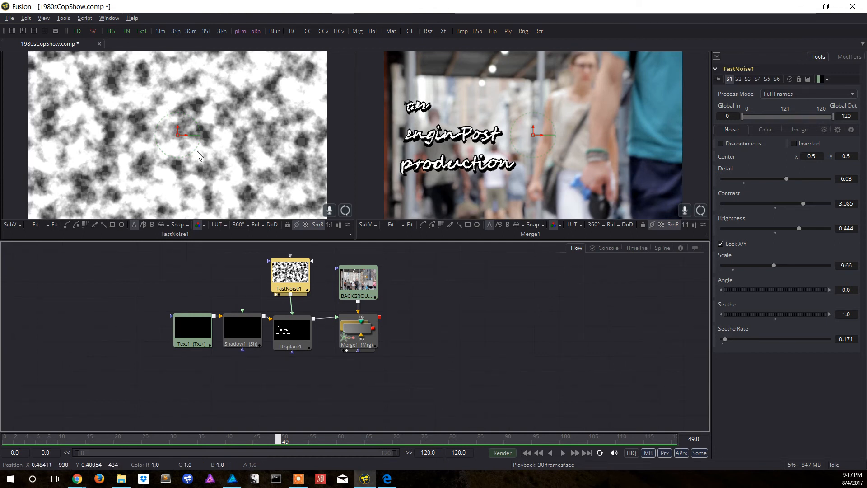
{"action": "key", "text": "space"}
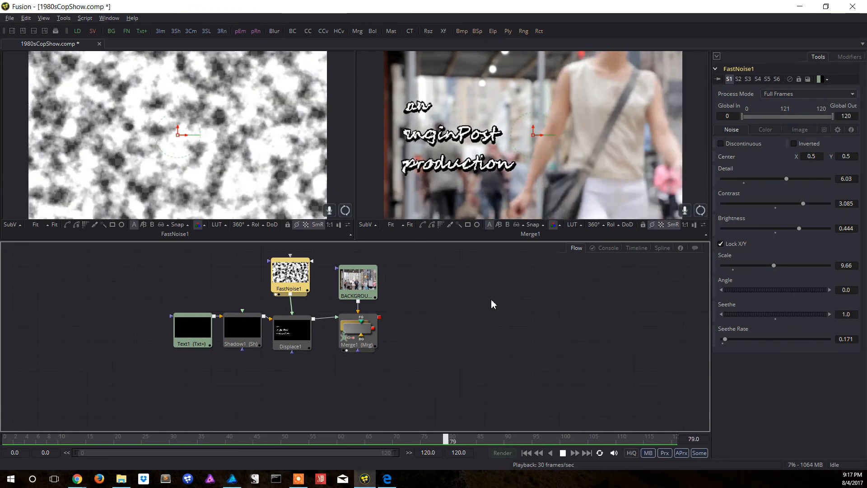
{"action": "key", "text": "space"}
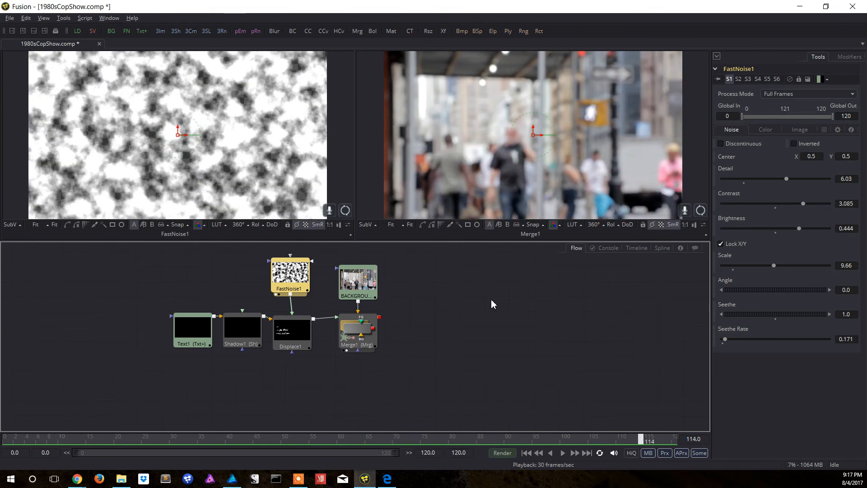
{"action": "key", "text": "ctrl+s"}
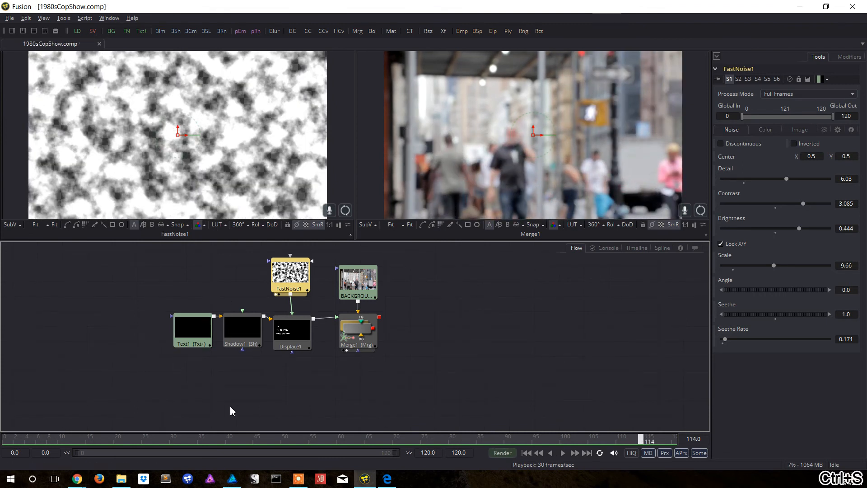
At frame 43, set FastNoise1's Detail to 3.5, Contrast to 0.581 and Brightness to -0.564, and preview the text wobble
{"action": "left_click", "coordinate": [244, 439]}
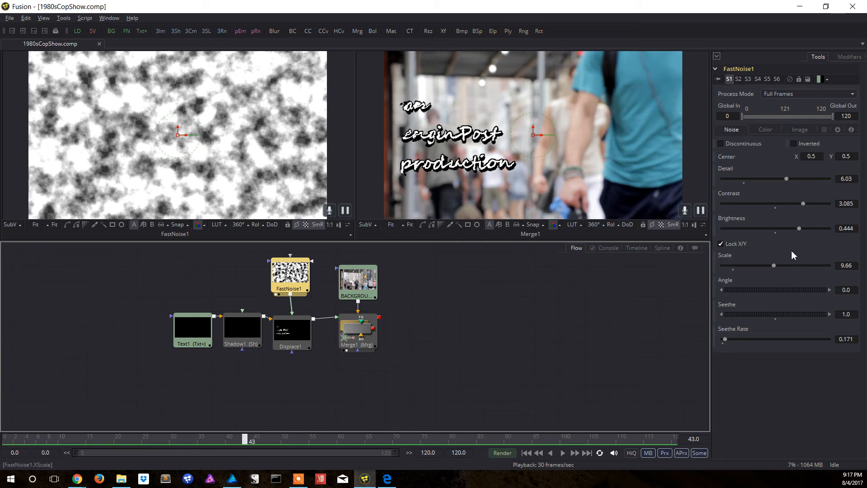
{"action": "left_click_drag", "start_coordinate": [787, 180], "coordinate": [760, 179]}
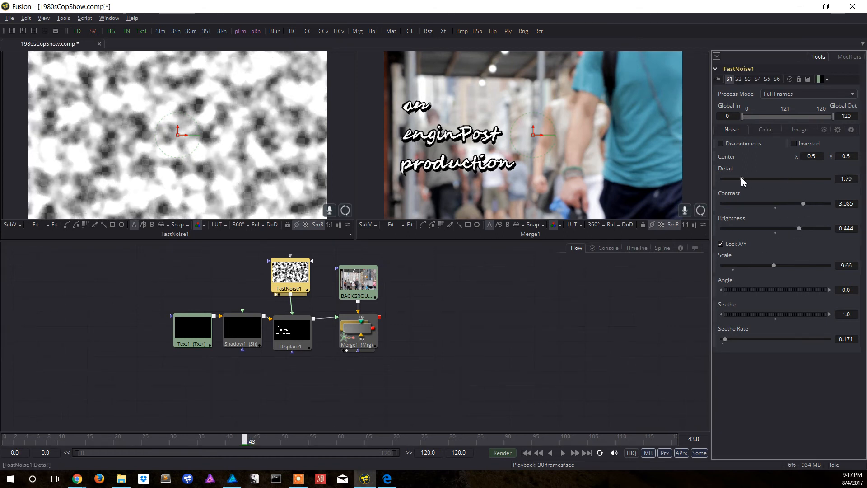
{"action": "left_click_drag", "start_coordinate": [804, 202], "coordinate": [734, 203]}
{"action": "left_click_drag", "start_coordinate": [799, 228], "coordinate": [746, 231]}
{"action": "left_click_drag", "start_coordinate": [744, 202], "coordinate": [754, 203]}
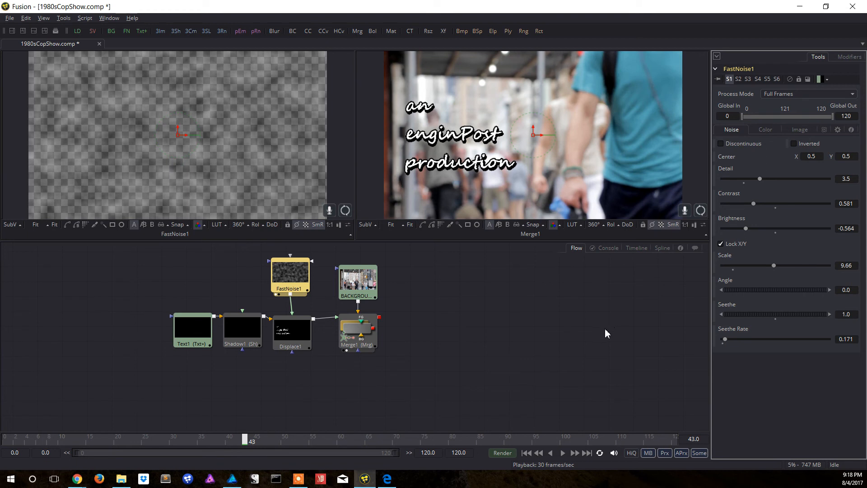
{"action": "key", "text": "space"}
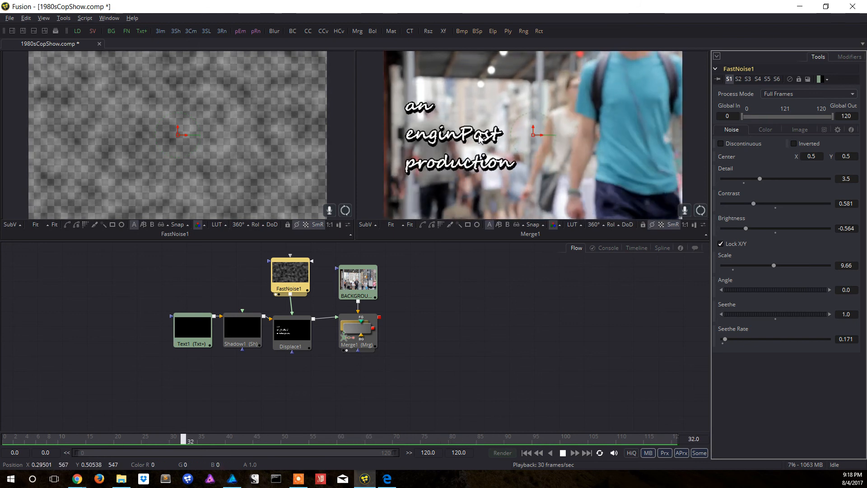
{"action": "key", "text": "space"}
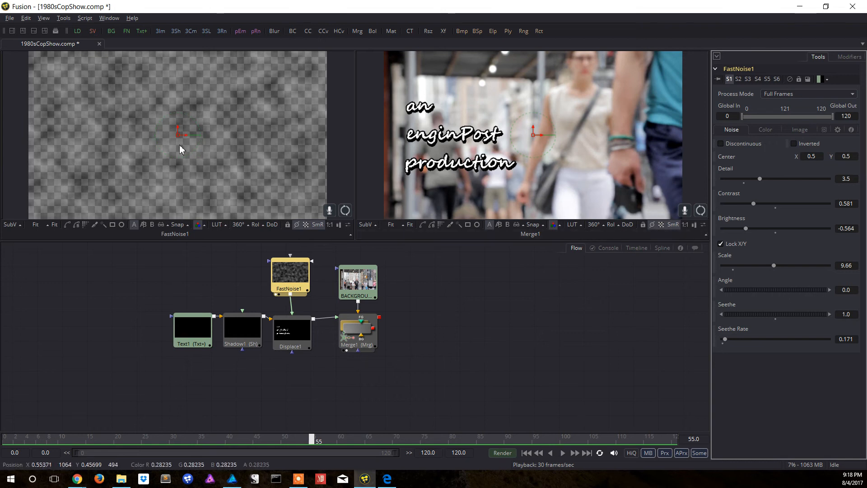
Set FastNoise1's Angle to 34.7 and Seethe Rate to 0.444, playing back the animation after each change
{"action": "left_click_drag", "start_coordinate": [783, 294], "coordinate": [791, 294]}
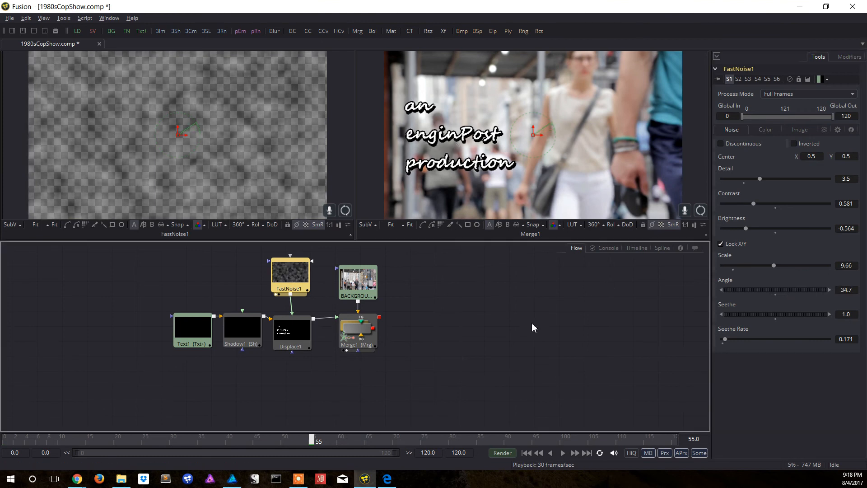
{"action": "key", "text": "space"}
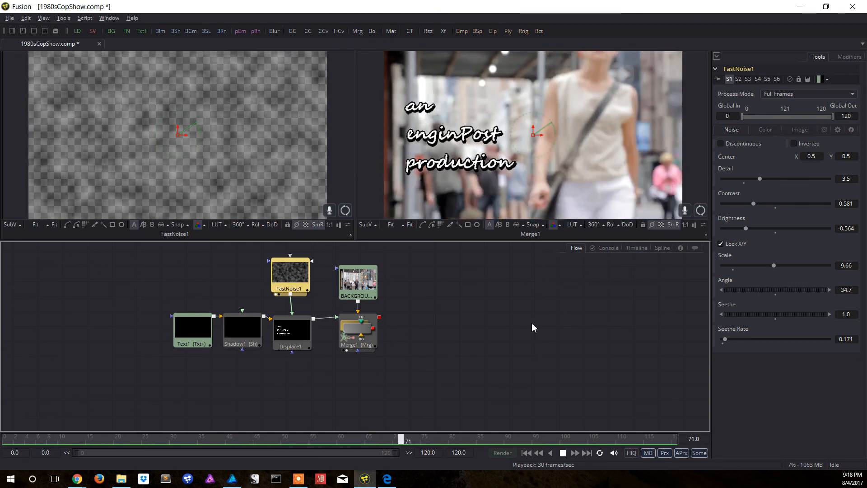
{"action": "key", "text": "space"}
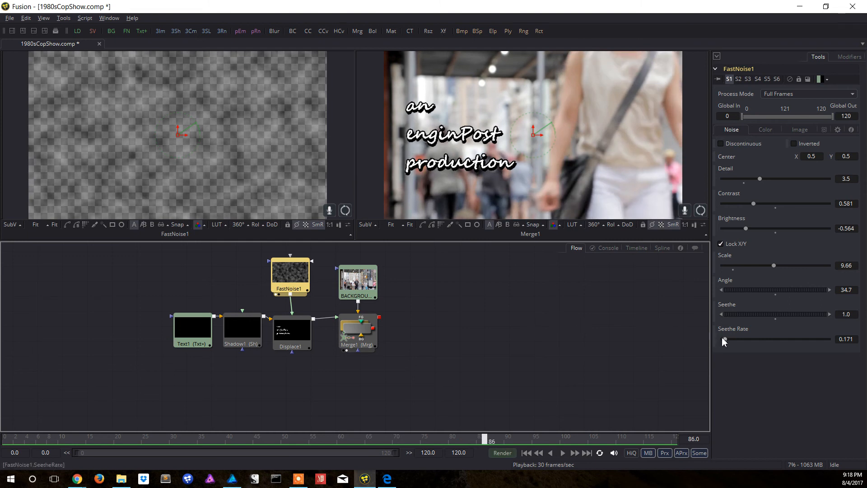
{"action": "left_click_drag", "start_coordinate": [725, 338], "coordinate": [728, 340]}
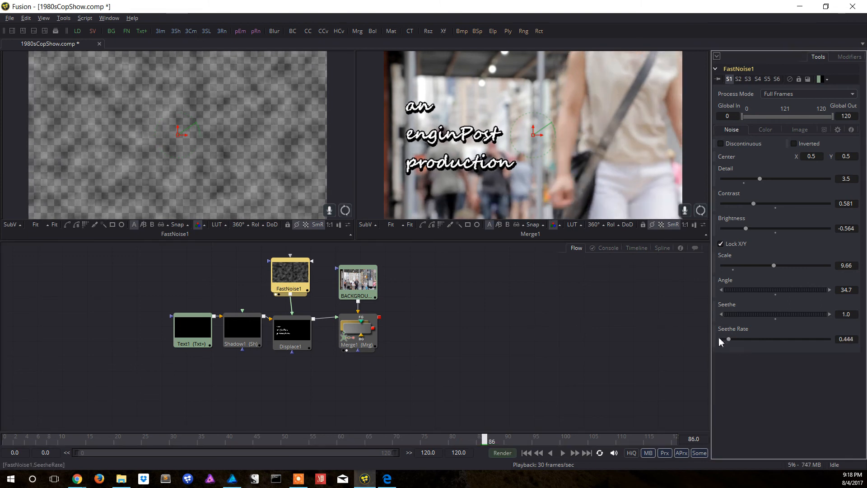
{"action": "key", "text": "space"}
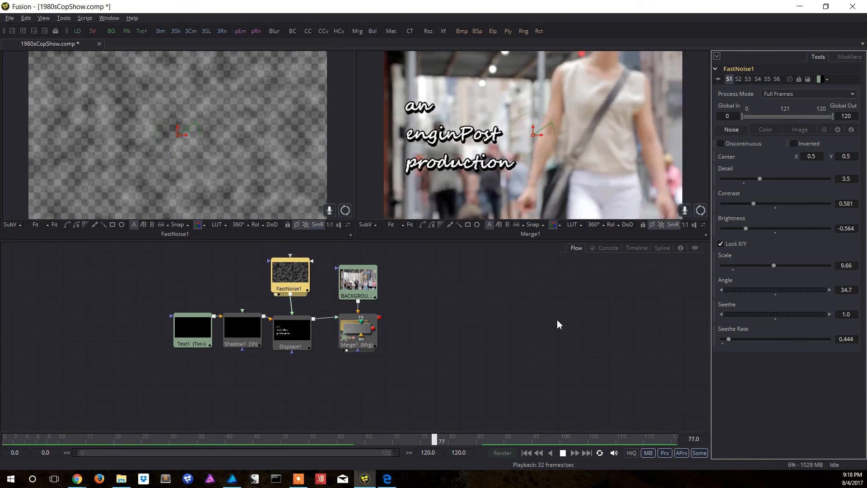
{"action": "key", "text": "space"}
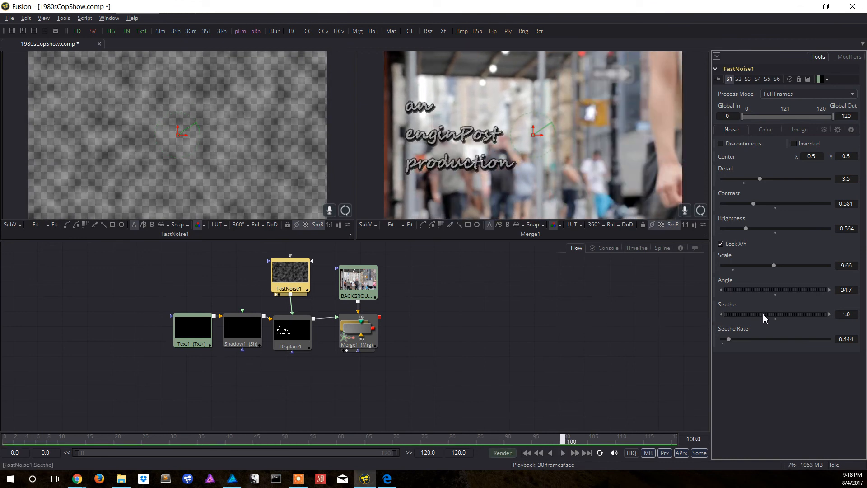
Set FastNoise1's Seethe to -0.461 and Scale to 6.32, previewing the credit's wobble after each change
{"action": "left_click_drag", "start_coordinate": [764, 314], "coordinate": [756, 319]}
{"action": "left_click_drag", "start_coordinate": [699, 319], "coordinate": [664, 319]}
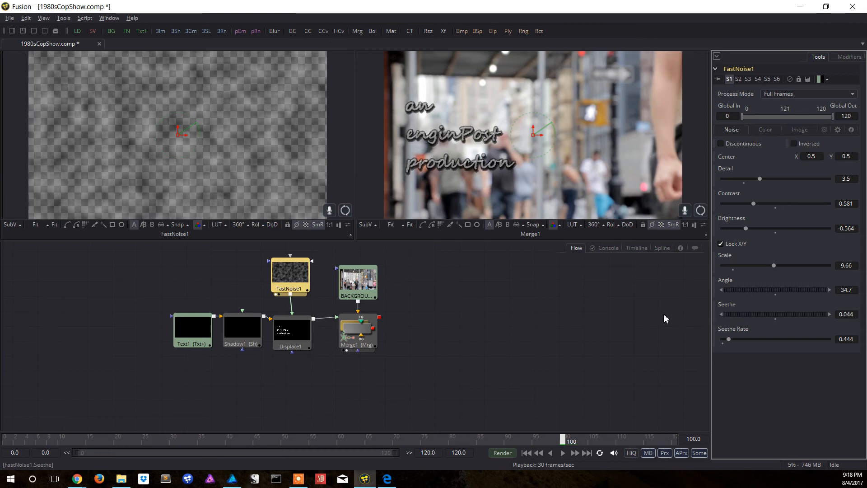
{"action": "key", "text": "space"}
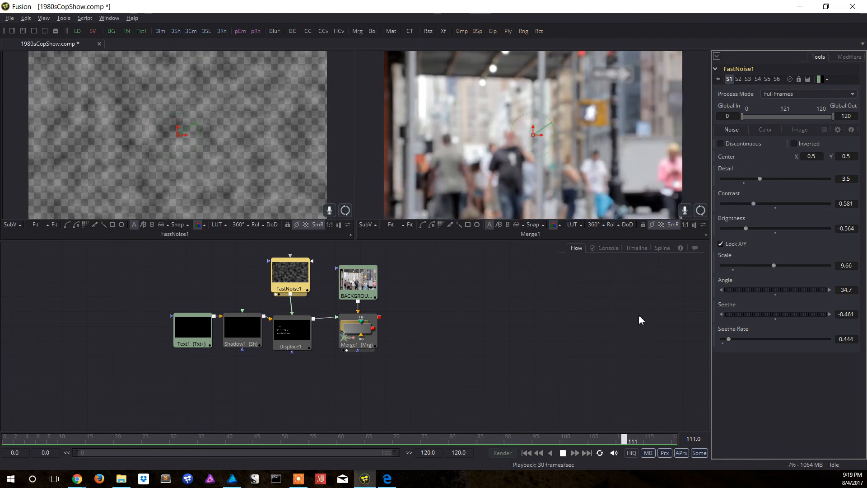
{"action": "key", "text": "space"}
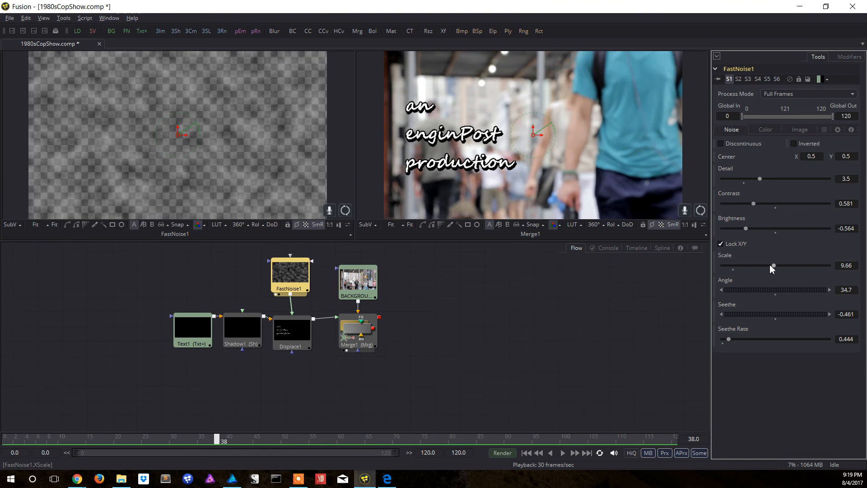
{"action": "left_click_drag", "start_coordinate": [773, 265], "coordinate": [769, 267]}
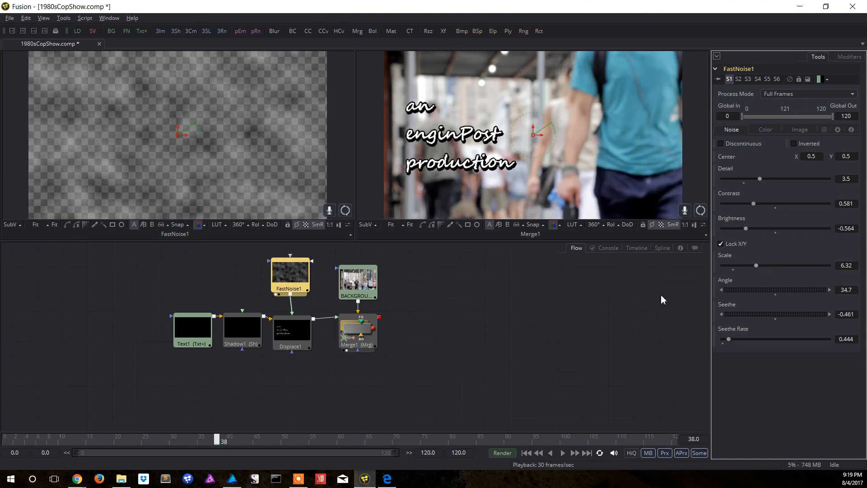
{"action": "key", "text": "space"}
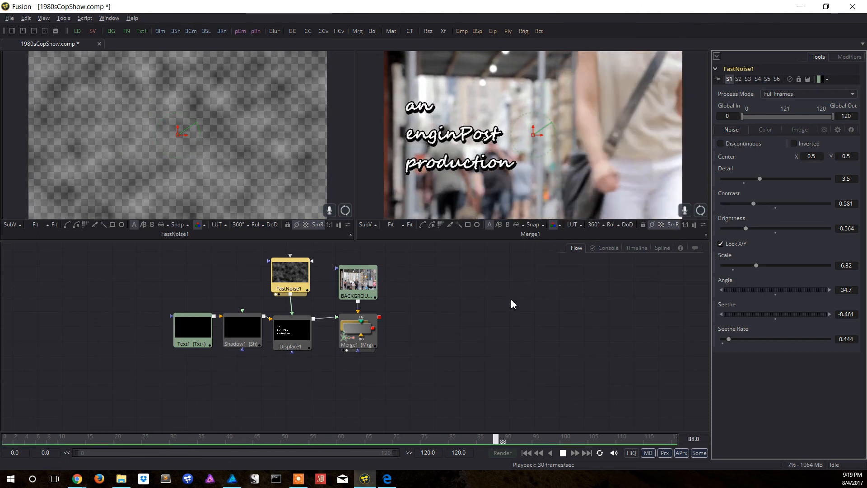
{"action": "key", "text": "space"}
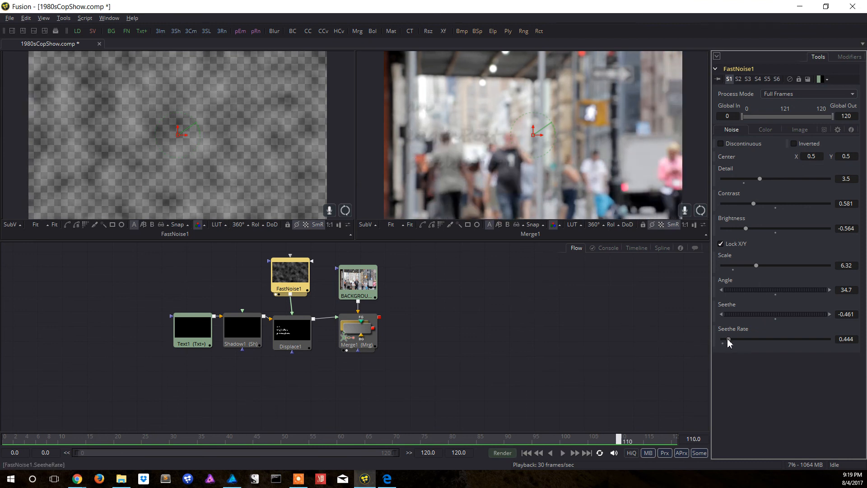
Try a Seethe Rate of 0.889 on FastNoise1 and preview the text motion
{"action": "left_click_drag", "start_coordinate": [728, 340], "coordinate": [733, 340]}
{"action": "key", "text": "space"}
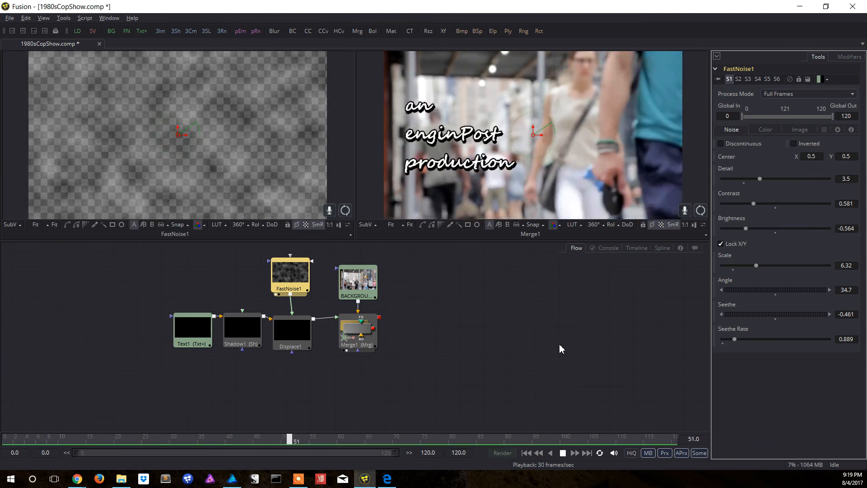
{"action": "key", "text": "space"}
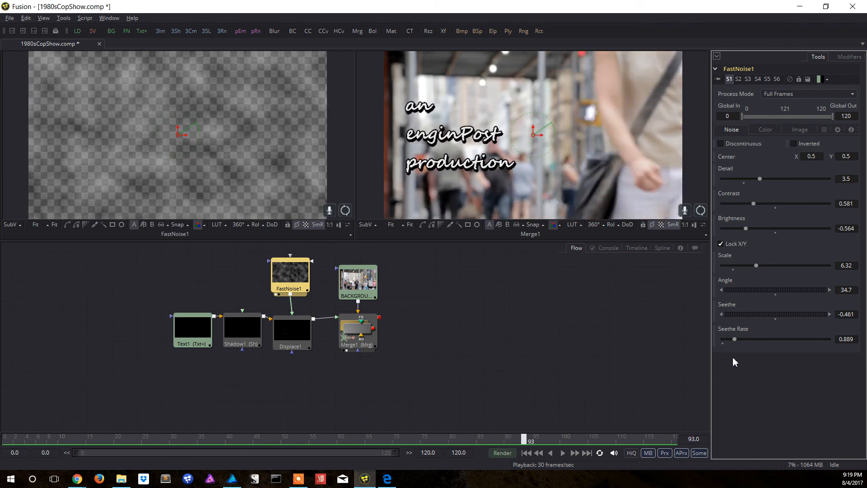
Set FastNoise1's Seethe Rate to 2.017, preview the faster wobble and save the composition
{"action": "left_click_drag", "start_coordinate": [735, 340], "coordinate": [750, 340]}
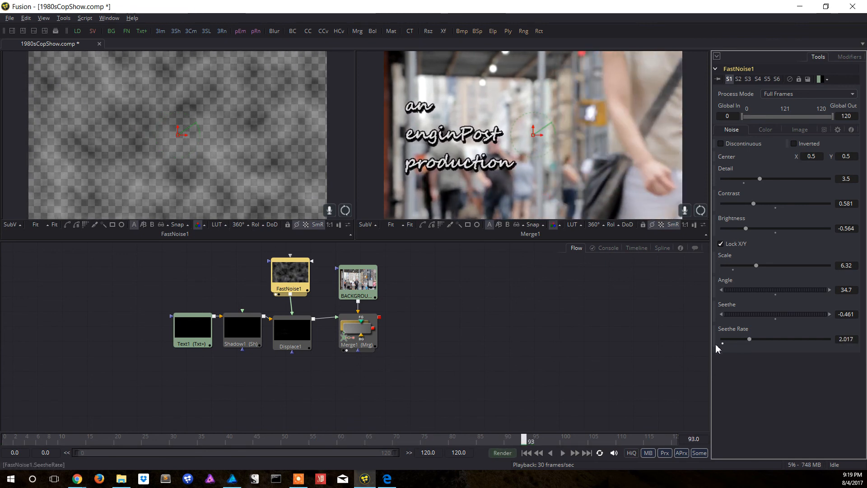
{"action": "key", "text": "space"}
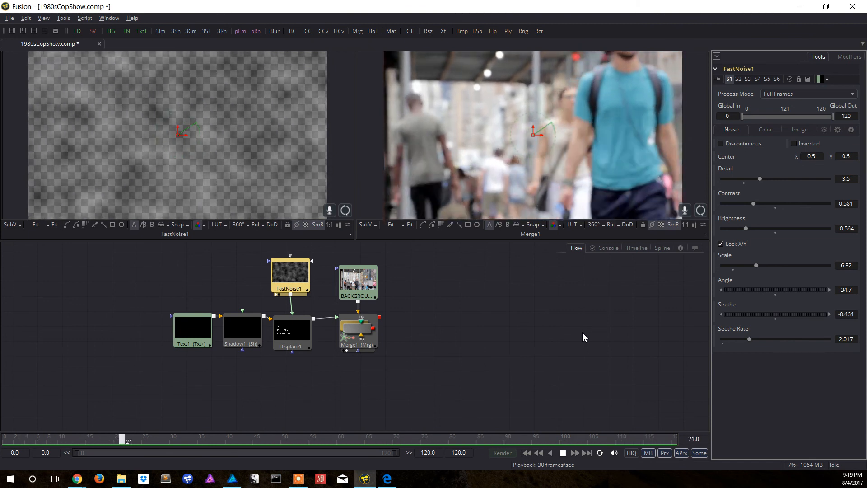
{"action": "key", "text": "space"}
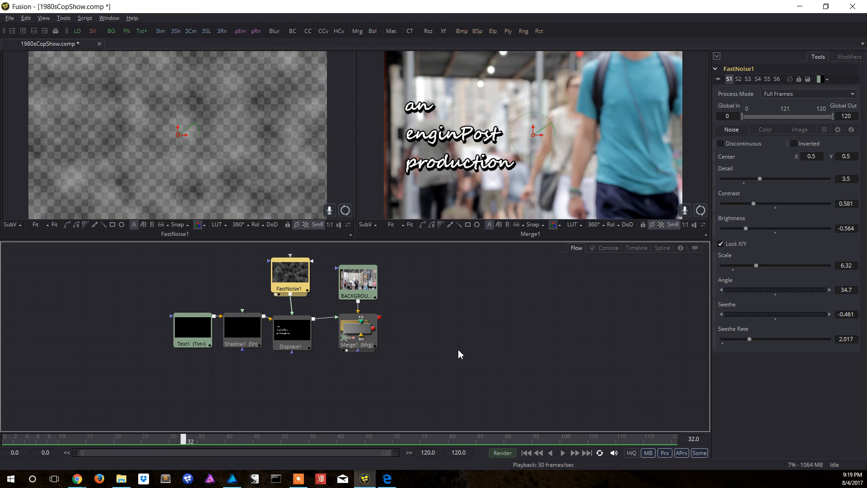
{"action": "left_click", "coordinate": [447, 357]}
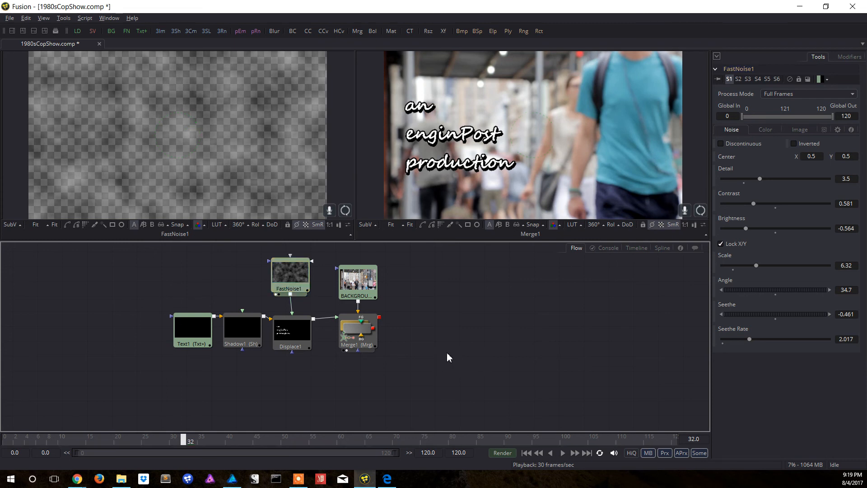
{"action": "key", "text": "ctrl+s"}
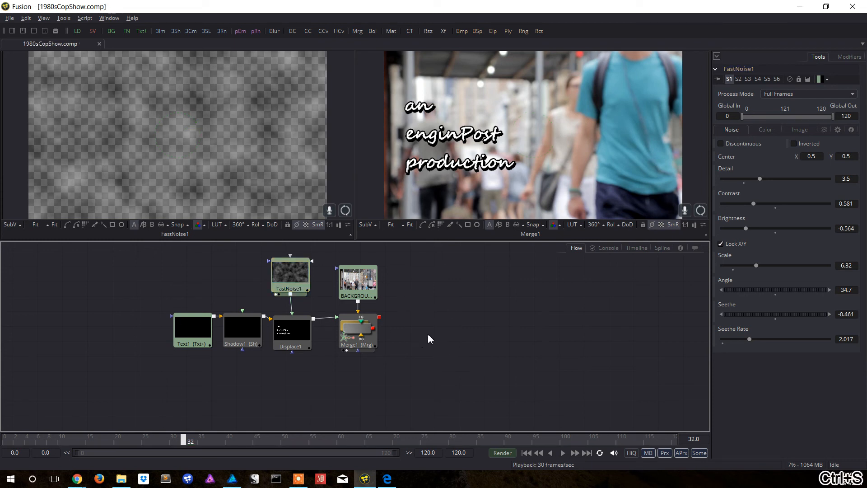
Add a Saver after Merge1 without choosing an output file yet, and space it slightly away from the Merge node
{"action": "left_click", "coordinate": [370, 329]}
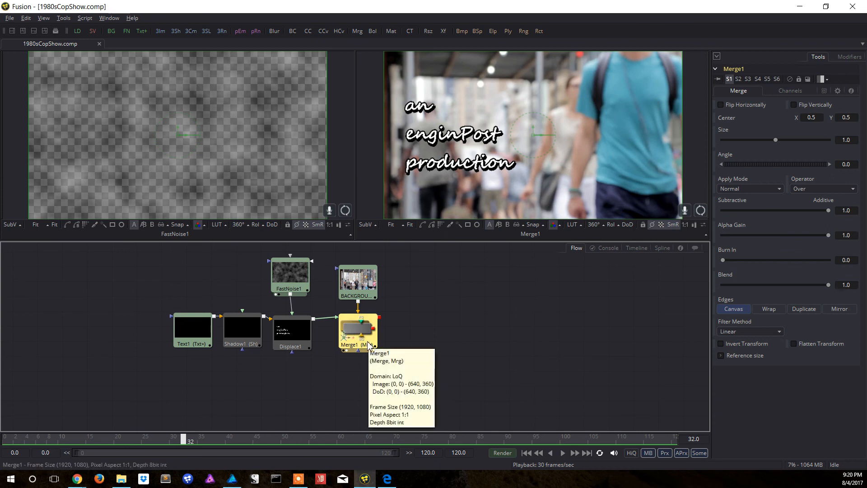
{"action": "key", "text": "ctrl+space"}
{"action": "type", "text": "sav"}
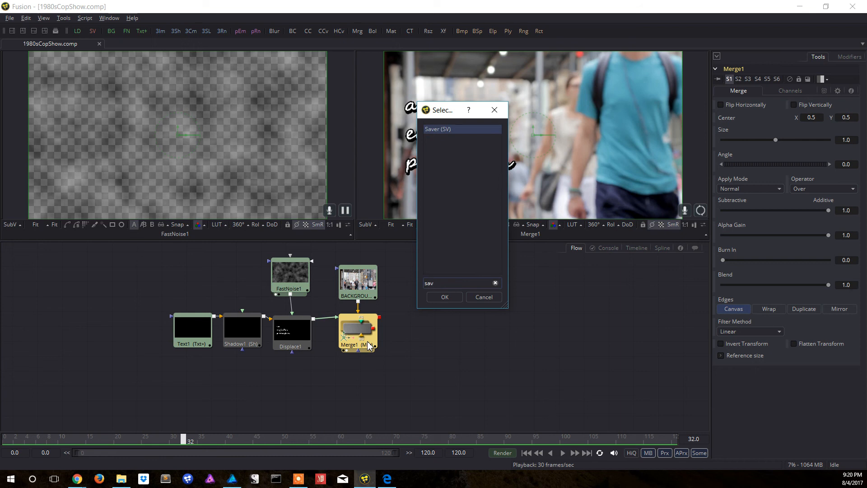
{"action": "key", "text": "Return"}
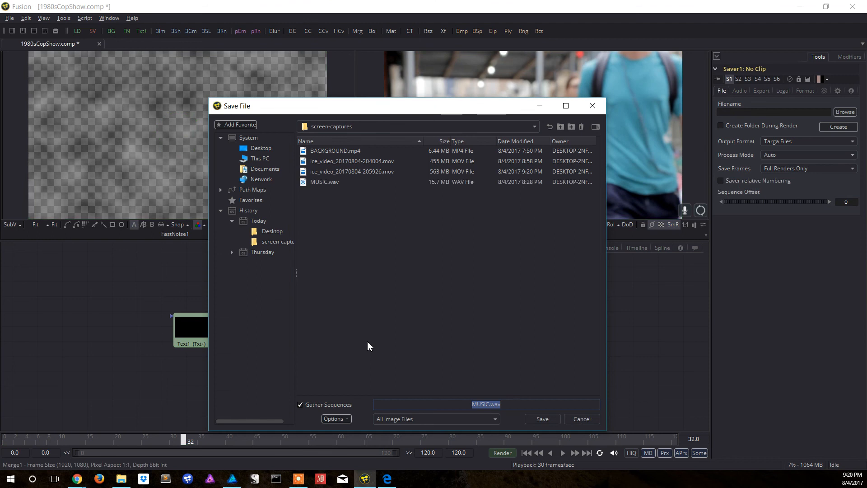
{"action": "left_click", "coordinate": [579, 420]}
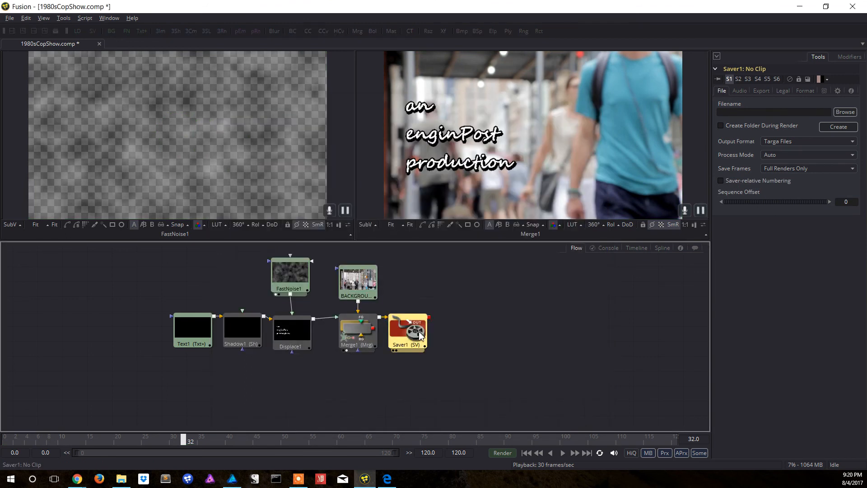
{"action": "left_click_drag", "start_coordinate": [410, 329], "coordinate": [421, 332]}
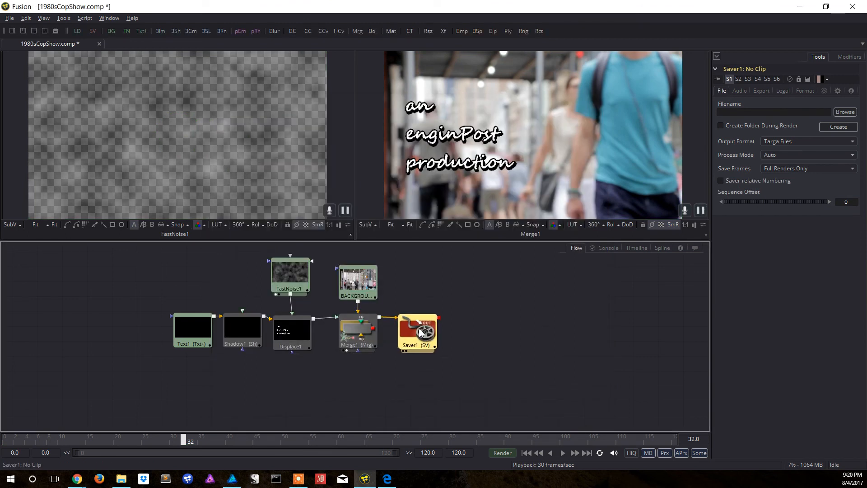
Set the Saver's output format to QuickTime Movies with H.264 compression
{"action": "left_click", "coordinate": [806, 140]}
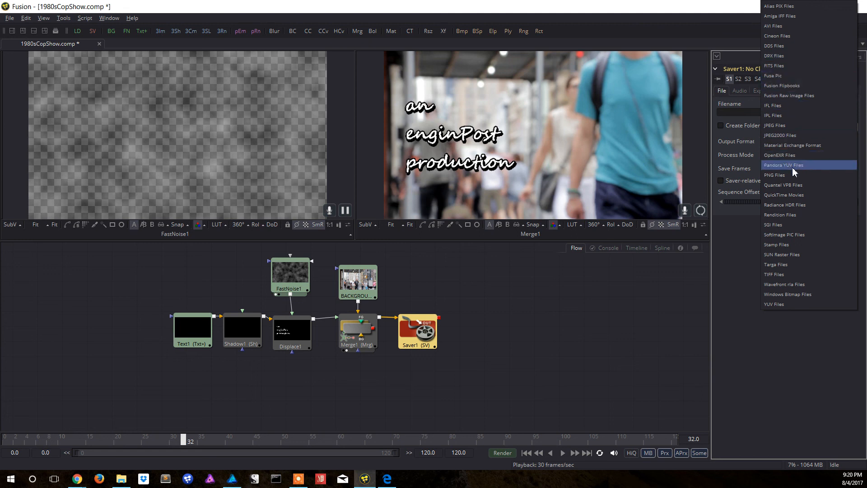
{"action": "left_click", "coordinate": [797, 197]}
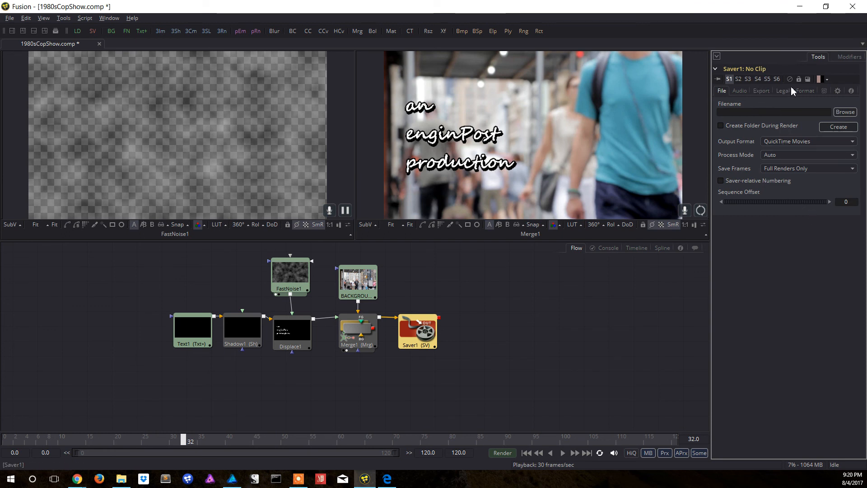
{"action": "left_click", "coordinate": [805, 90]}
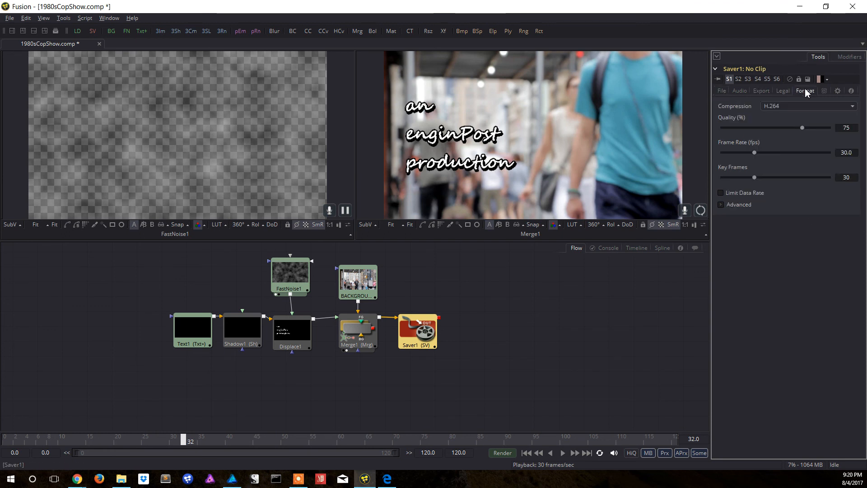
{"action": "left_click", "coordinate": [788, 106]}
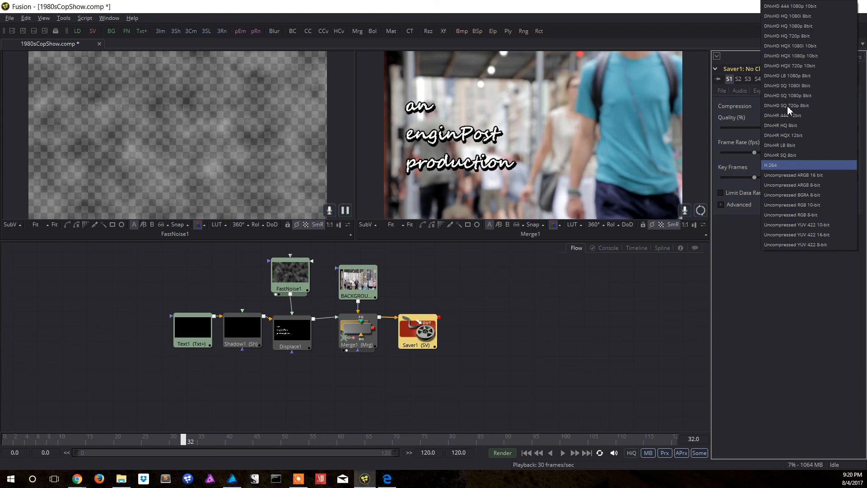
{"action": "left_click", "coordinate": [780, 169]}
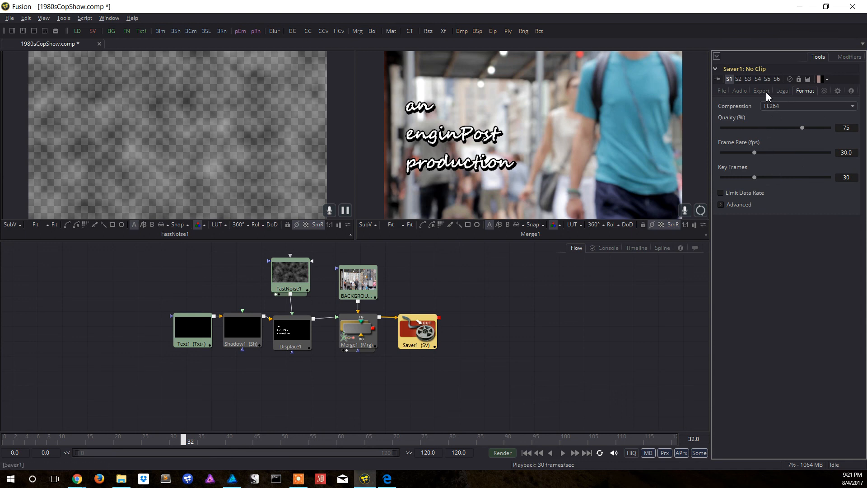
Set the Saver's output file to an-ep-production-3.mov on the Desktop
{"action": "left_click", "coordinate": [721, 91]}
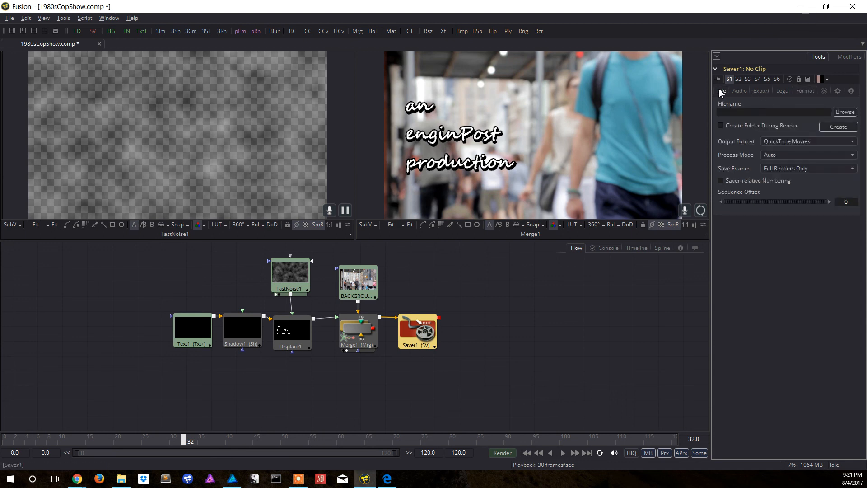
{"action": "left_click", "coordinate": [848, 113]}
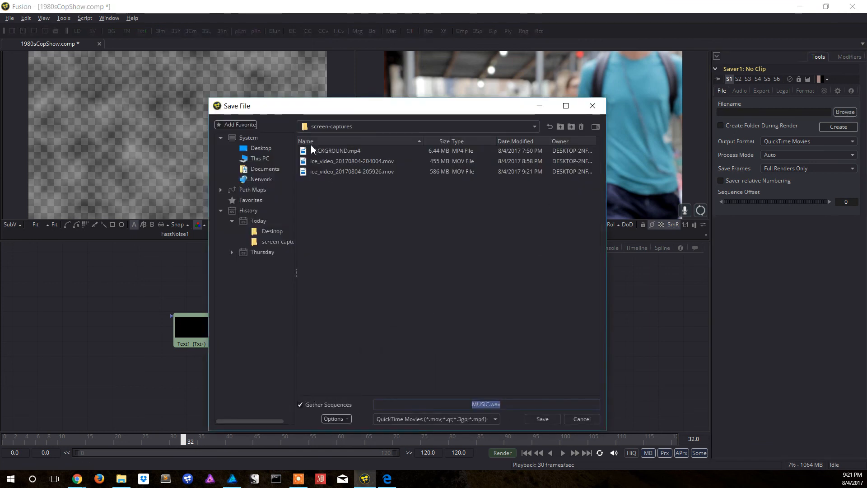
{"action": "left_click", "coordinate": [262, 147]}
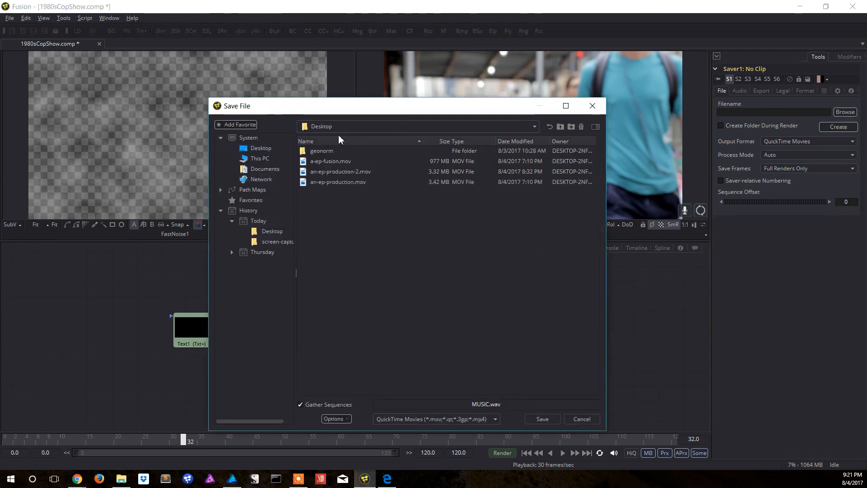
{"action": "left_click", "coordinate": [344, 172]}
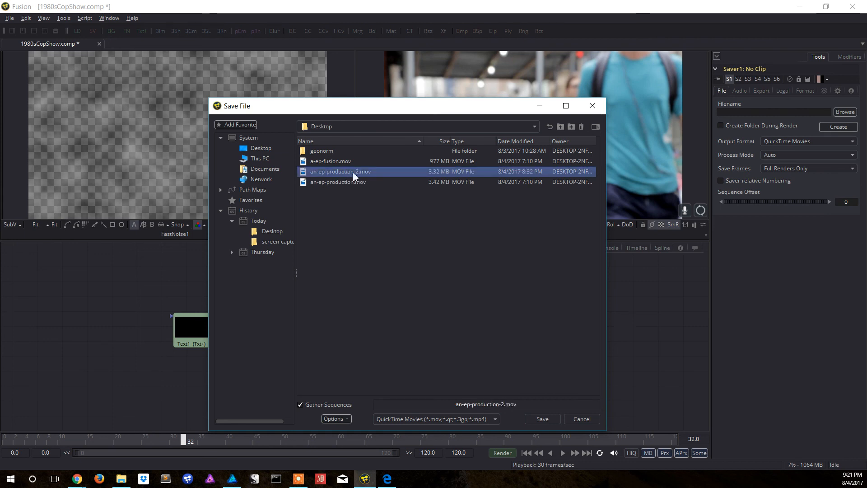
{"action": "left_click", "coordinate": [505, 404]}
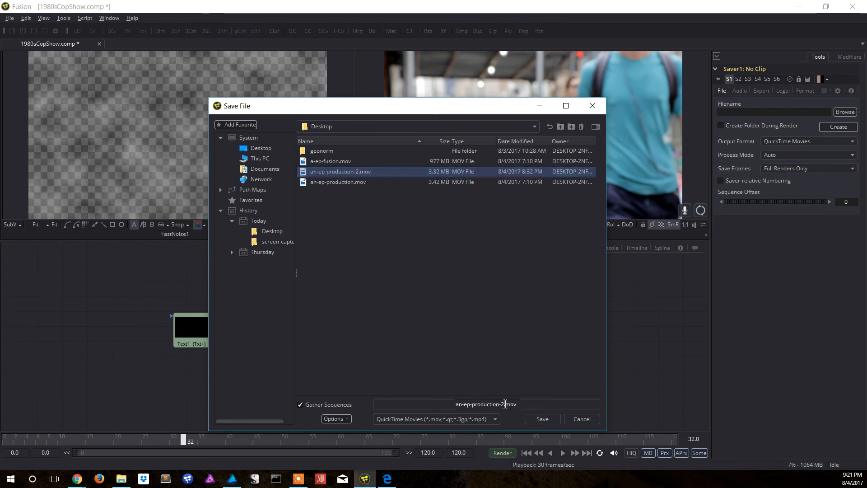
{"action": "key", "text": "BackSpace"}
{"action": "type", "text": "3"}
{"action": "left_click", "coordinate": [538, 417]}
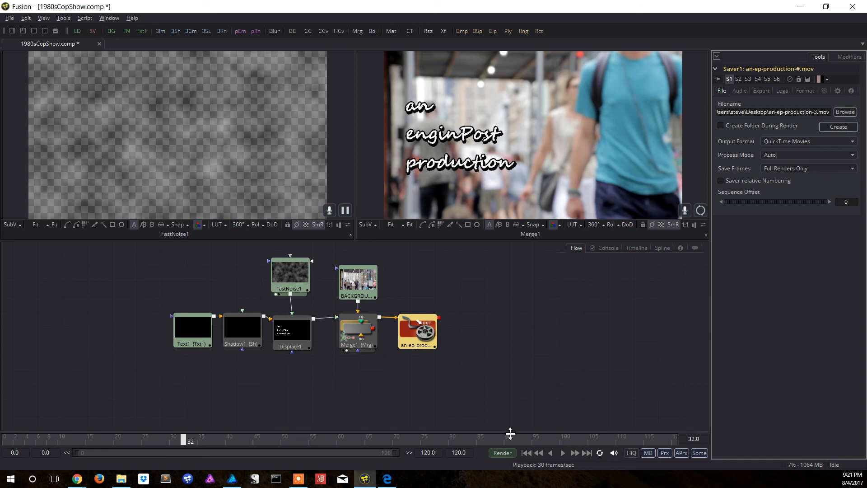
Play back the title sequence to review it, and stop partway through
{"action": "left_click", "coordinate": [557, 385]}
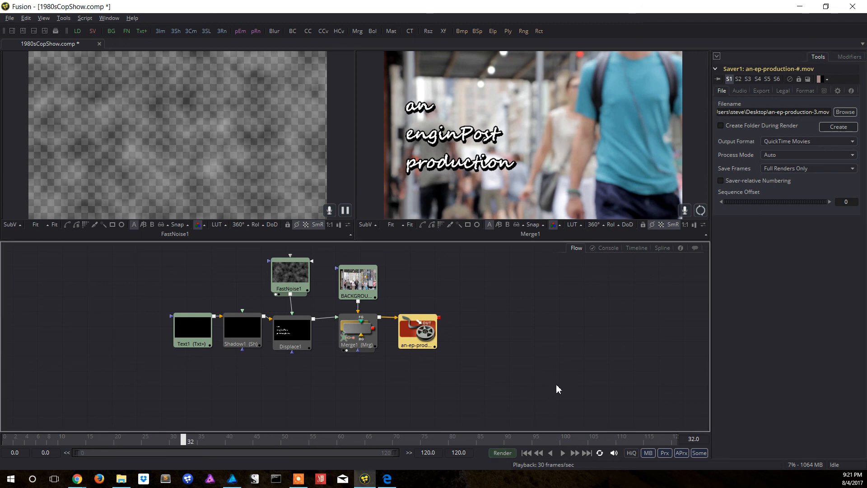
{"action": "key", "text": "space"}
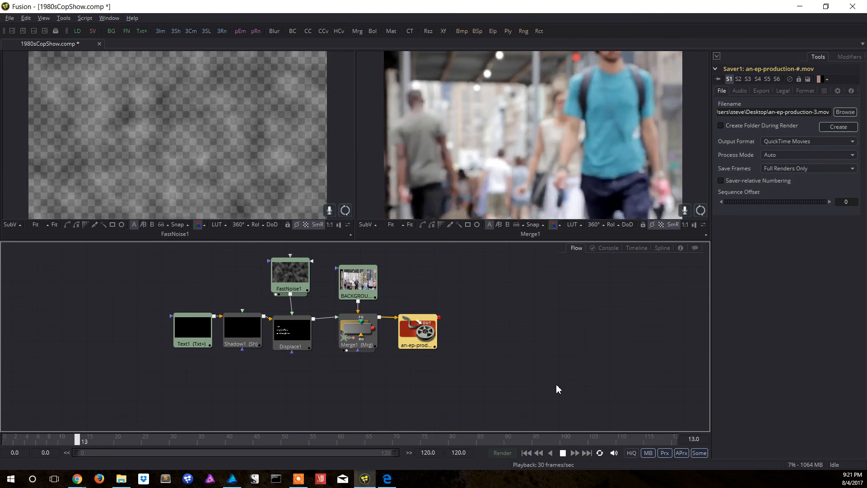
{"action": "key", "text": "space"}
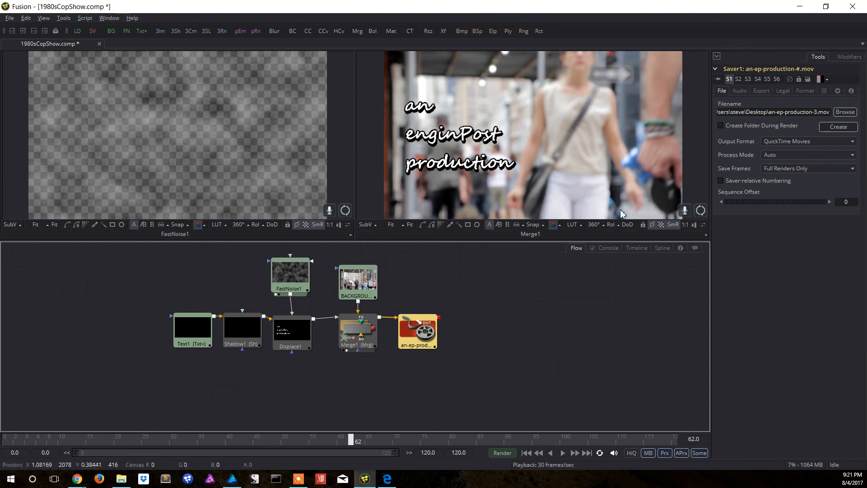
Attach MUSIC.wav from the screen-captures folder in Documents as the Saver's sound file
{"action": "left_click", "coordinate": [738, 90]}
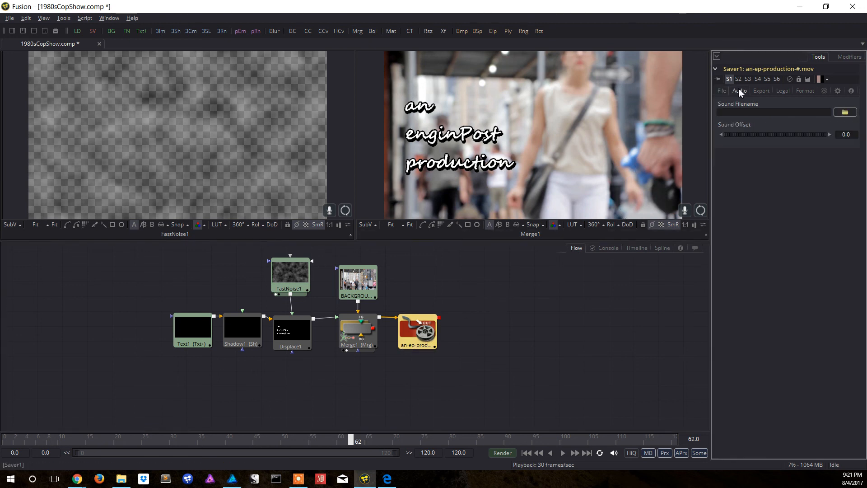
{"action": "left_click", "coordinate": [849, 115]}
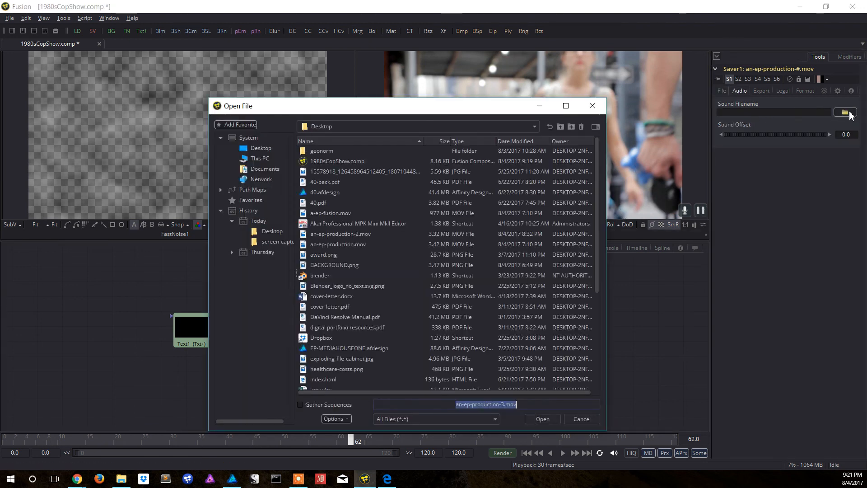
{"action": "left_click", "coordinate": [263, 169]}
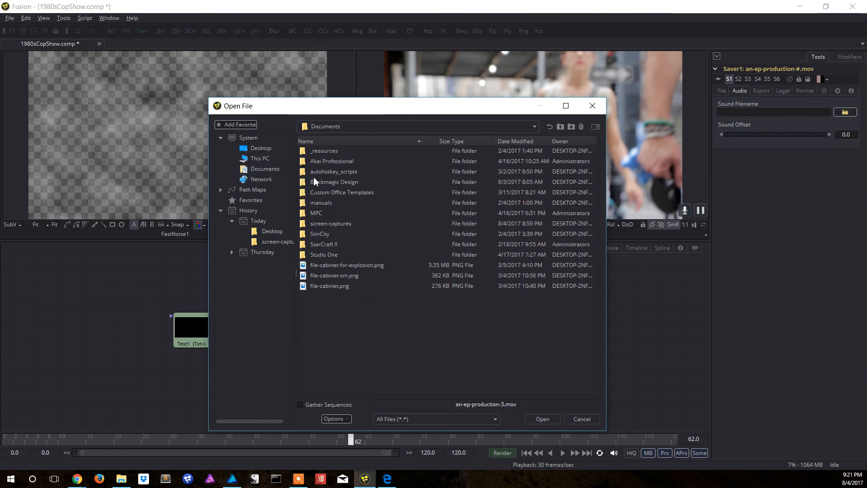
{"action": "double_click", "coordinate": [325, 223]}
{"action": "left_click", "coordinate": [321, 182]}
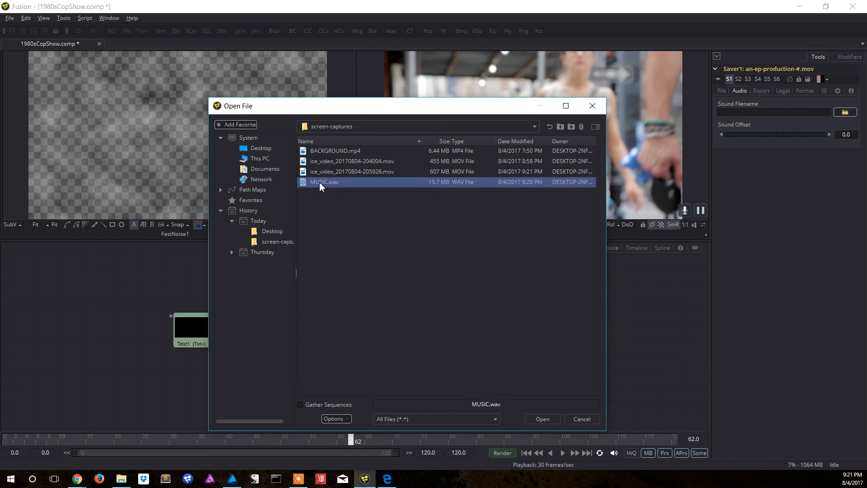
{"action": "left_click", "coordinate": [542, 419]}
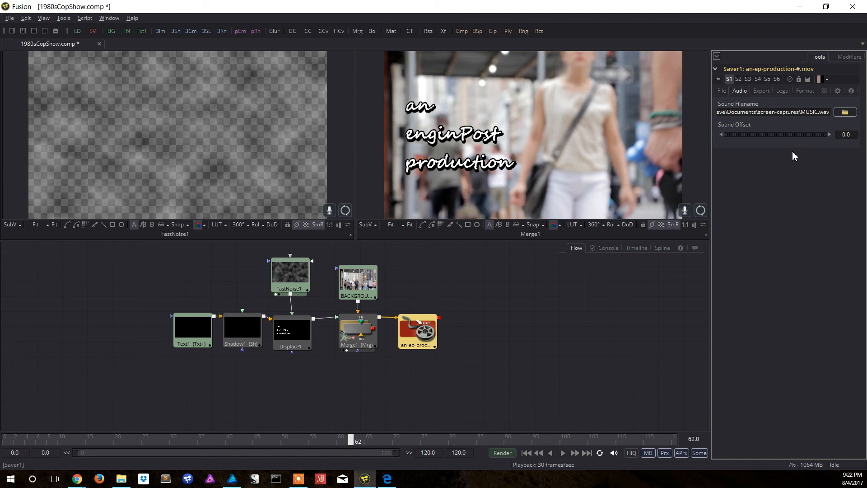
Save the composition, render frames 0 to 120 at full size with the Final configuration, and dismiss the completion notice
{"action": "left_click", "coordinate": [722, 91]}
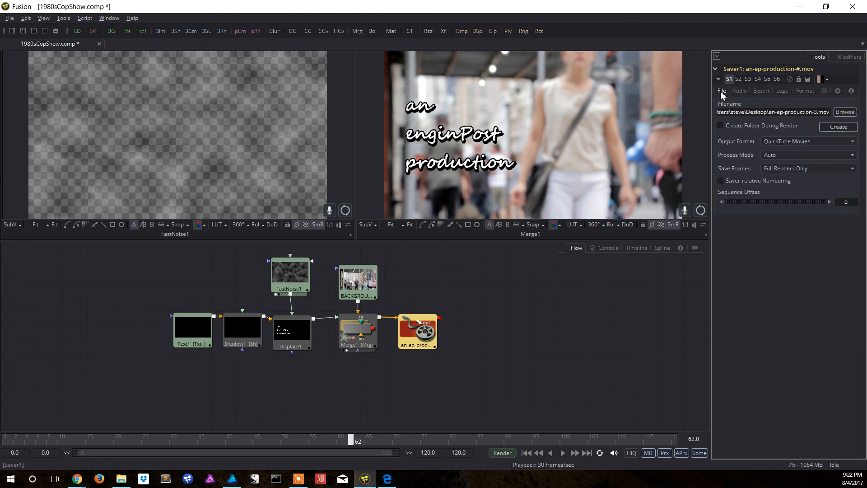
{"action": "key", "text": "ctrl+s"}
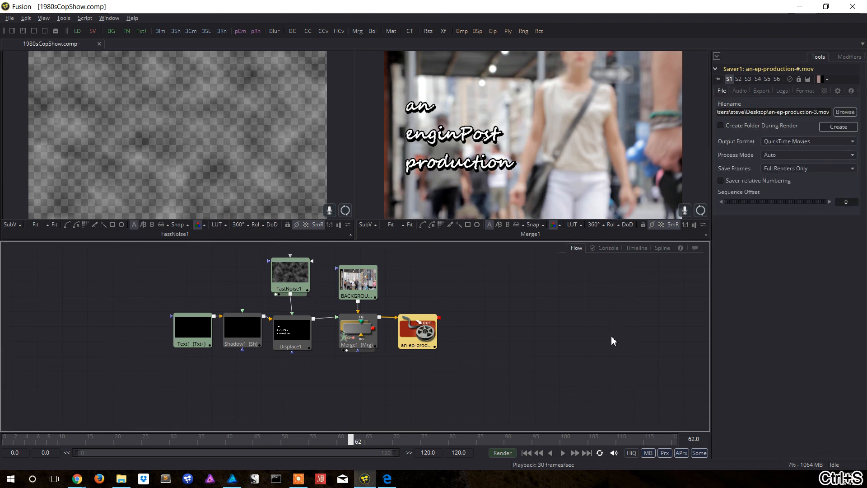
{"action": "left_click", "coordinate": [508, 453]}
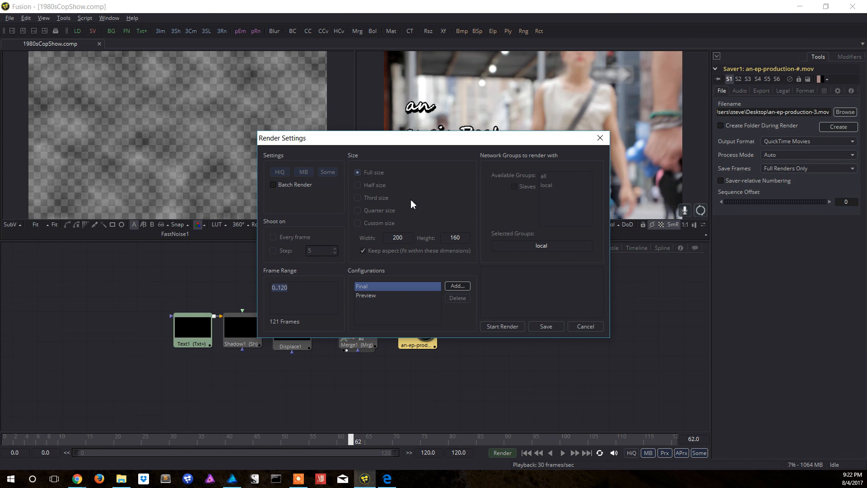
{"action": "left_click", "coordinate": [507, 329]}
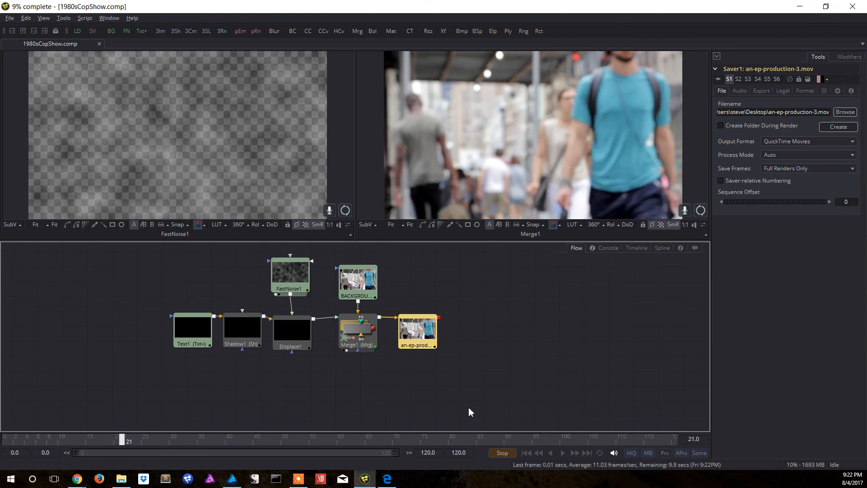
{"action": "scroll", "coordinate": [451, 294], "scroll_direction": "down", "scroll_amount": 2}
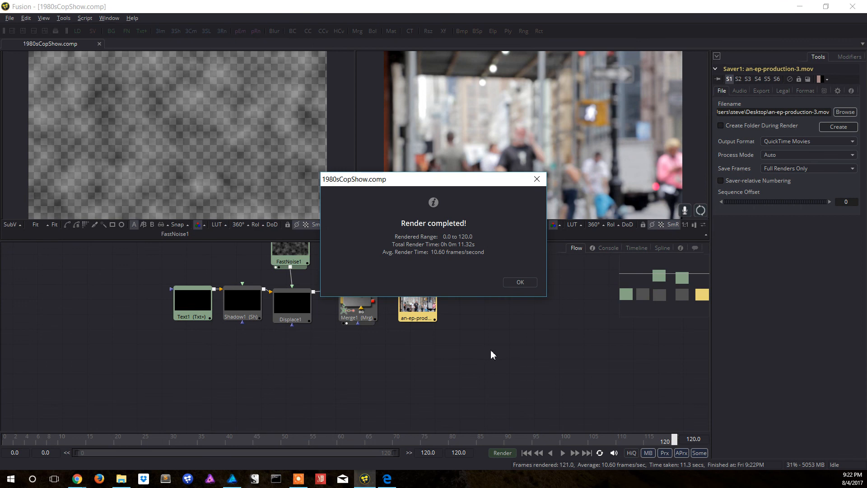
{"action": "left_click", "coordinate": [519, 282]}
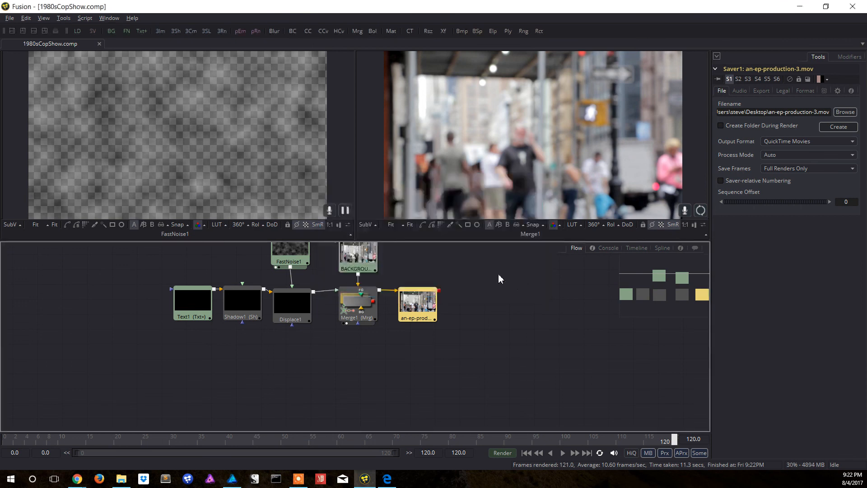